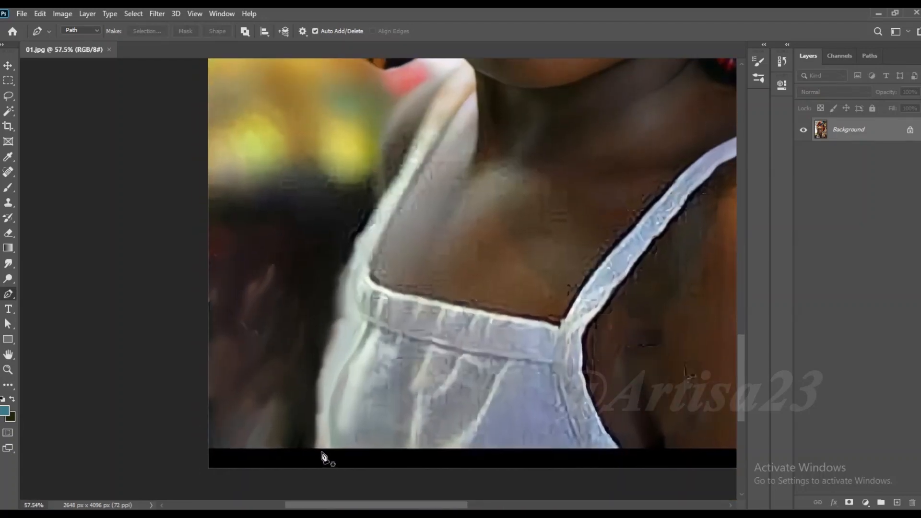
- Start a Pen tool path at the photo's lower edge, following the dress and far shoulder up to the chin
click(317, 451)
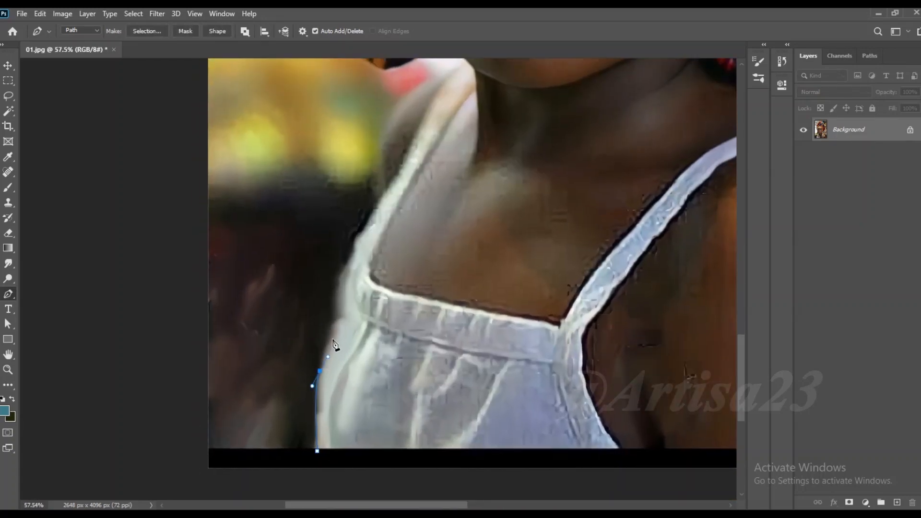
drag(357, 262, 353, 292)
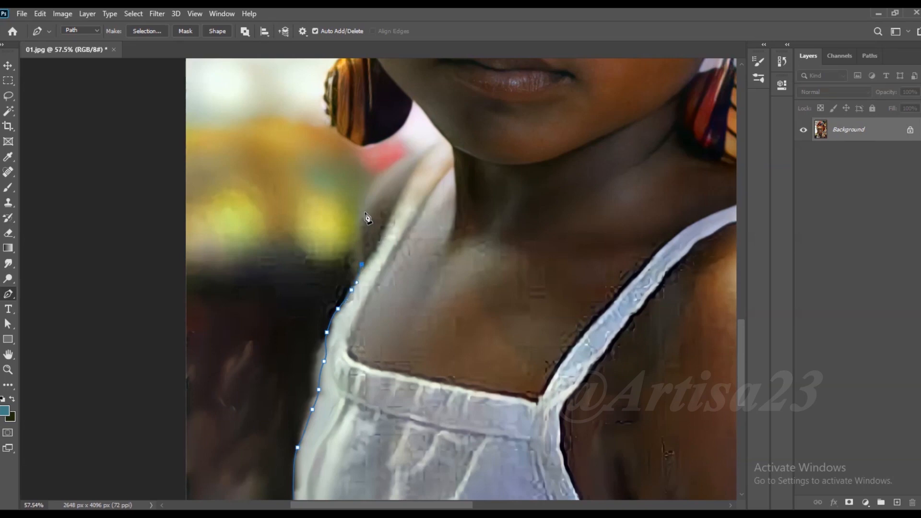
scroll(383, 177, up, 4)
drag(392, 174, 321, 302)
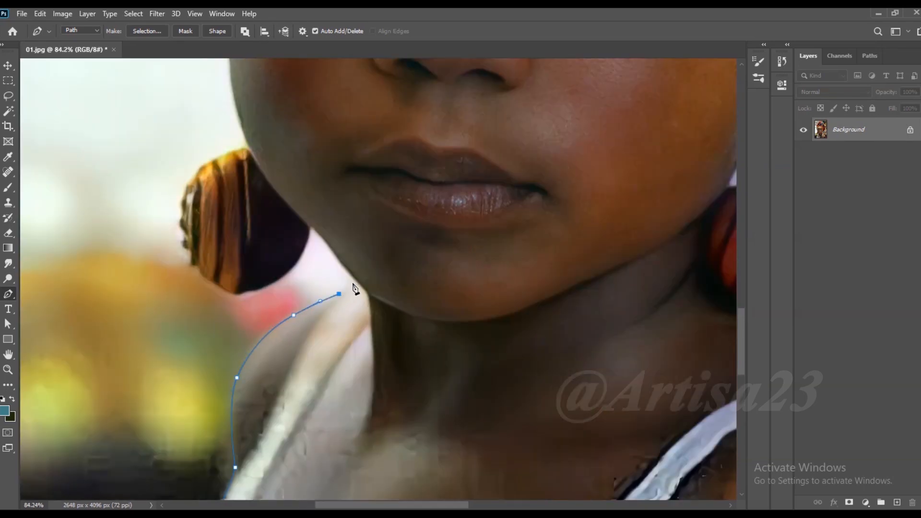
scroll(354, 283, up, 4)
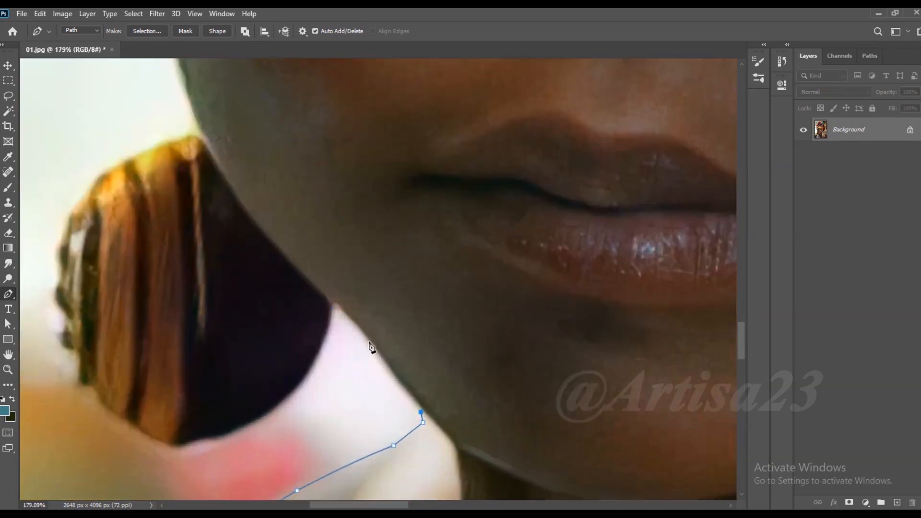
- Continue the path up the jaw and around the round earring on the image's left
drag(295, 390, 264, 416)
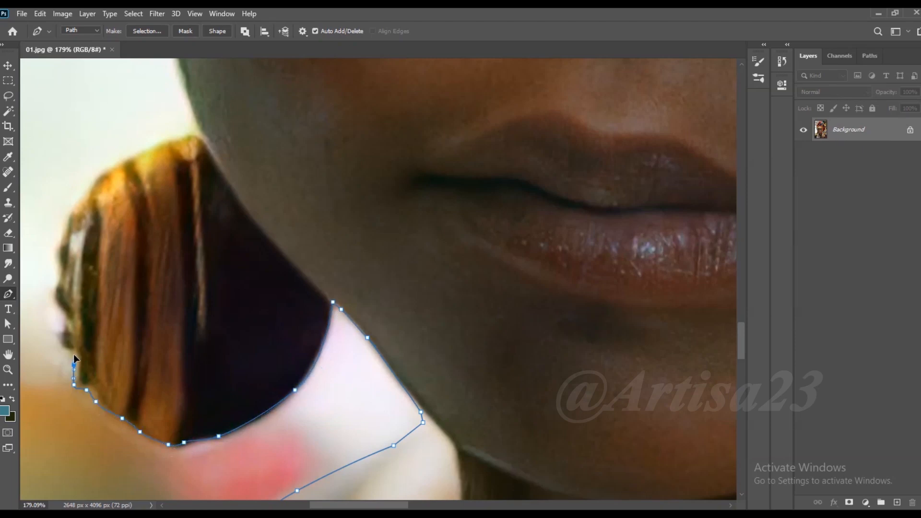
click(65, 226)
click(77, 205)
click(87, 188)
click(134, 155)
click(190, 136)
click(199, 132)
- Continue the path from the earring up along the cheek to eye level
drag(190, 89, 282, 307)
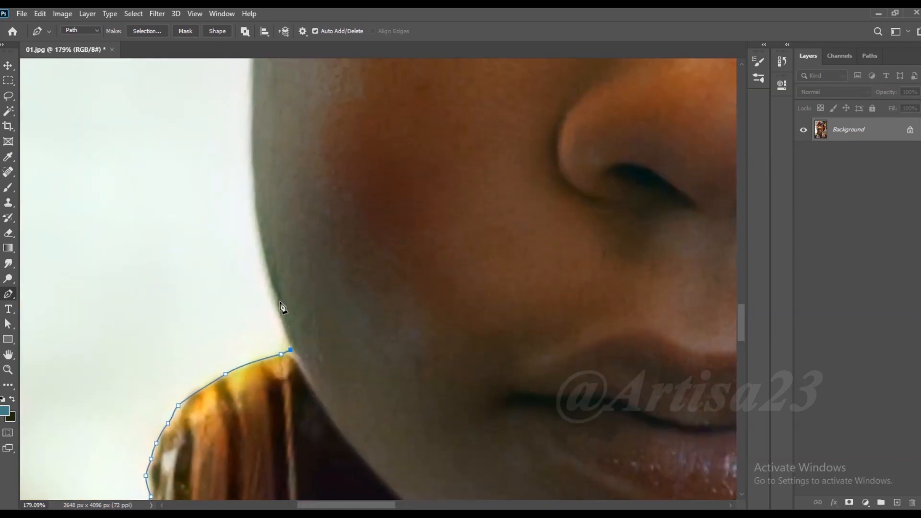
click(252, 206)
click(249, 159)
scroll(247, 161, down, 1)
drag(229, 239, 203, 402)
drag(204, 272, 203, 263)
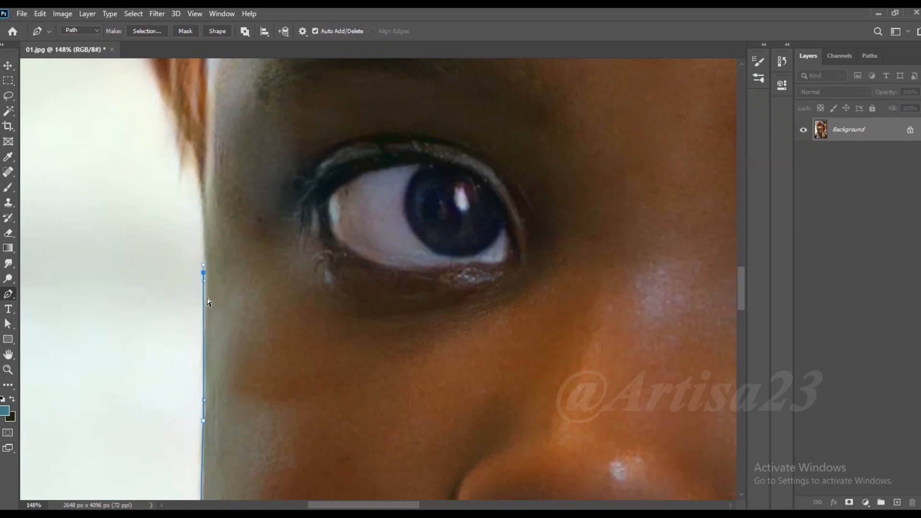
- Trace the lower outer edge of the headwrap from its tip beside the eye up past the forehead
drag(199, 190, 201, 206)
drag(190, 162, 206, 274)
drag(186, 242, 174, 202)
drag(174, 200, 185, 281)
scroll(227, 385, down, 4)
drag(175, 243, 222, 367)
drag(209, 318, 197, 280)
drag(197, 218, 198, 183)
drag(199, 147, 204, 289)
click(205, 274)
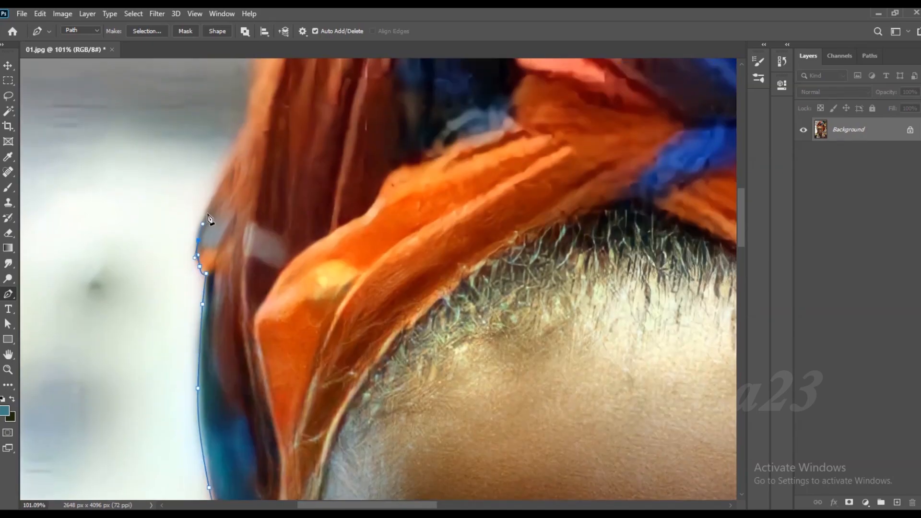
- Continue the path up the headwrap's left side toward the upper folds
drag(225, 168, 231, 155)
drag(236, 134, 211, 290)
drag(223, 265, 230, 221)
drag(235, 199, 240, 184)
drag(257, 154, 267, 140)
scroll(277, 114, down, 3)
drag(289, 108, 227, 226)
drag(245, 190, 251, 181)
drag(265, 162, 269, 158)
drag(303, 118, 224, 221)
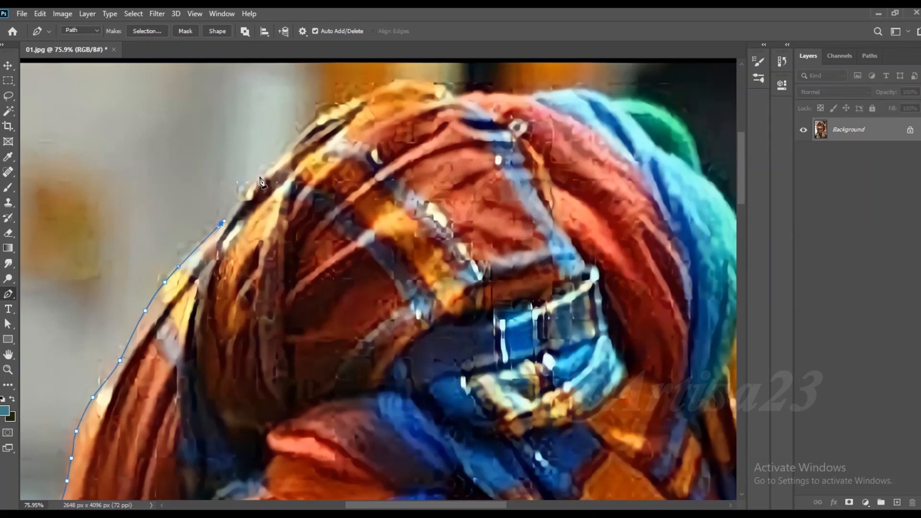
- Trace the headwrap's crown across the orange and red folds near the photo's upper edge
drag(266, 172, 278, 157)
click(315, 119)
click(337, 107)
drag(362, 92, 383, 84)
click(456, 89)
drag(458, 92, 360, 185)
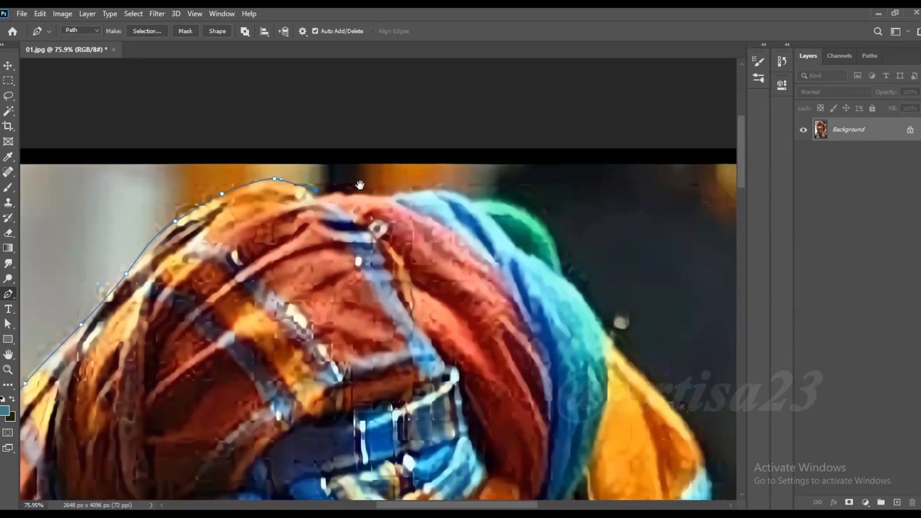
scroll(344, 193, up, 4)
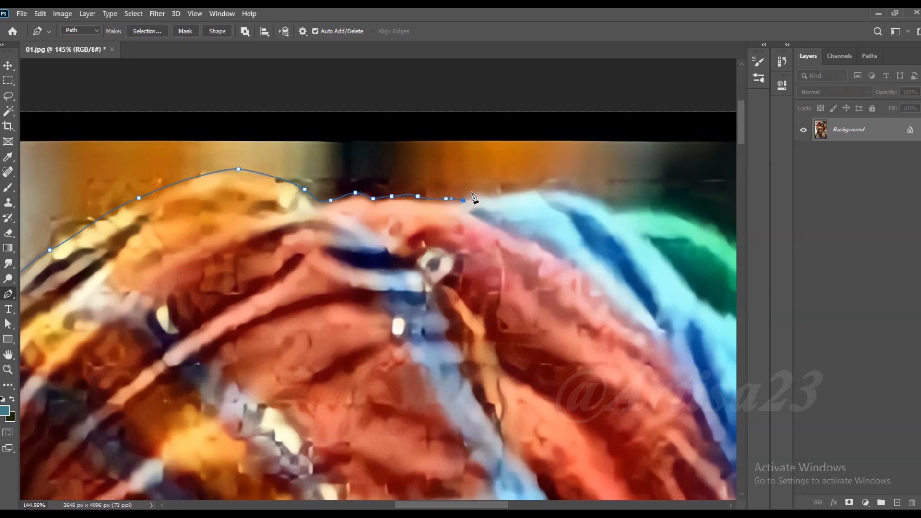
- Carry the path around the green and turquoise folds on the headwrap's upper right
drag(613, 205, 365, 157)
drag(466, 178, 486, 194)
click(544, 311)
drag(546, 315, 455, 214)
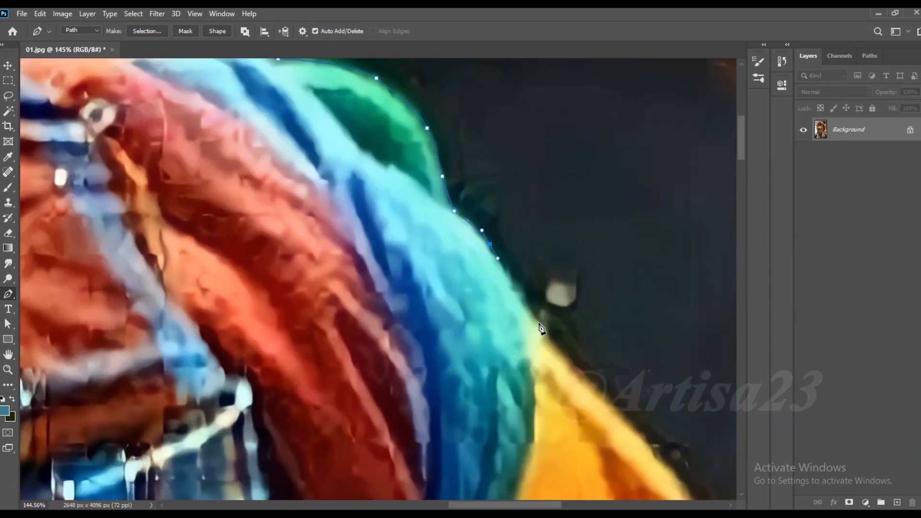
drag(539, 322, 548, 333)
drag(548, 334, 367, 134)
- Trace the yellow fold and the notch below it along the headwrap's right side
drag(436, 207, 459, 234)
drag(545, 383, 550, 418)
drag(552, 422, 548, 310)
click(545, 343)
drag(575, 366, 630, 410)
drag(639, 433, 490, 214)
scroll(491, 214, down, 4)
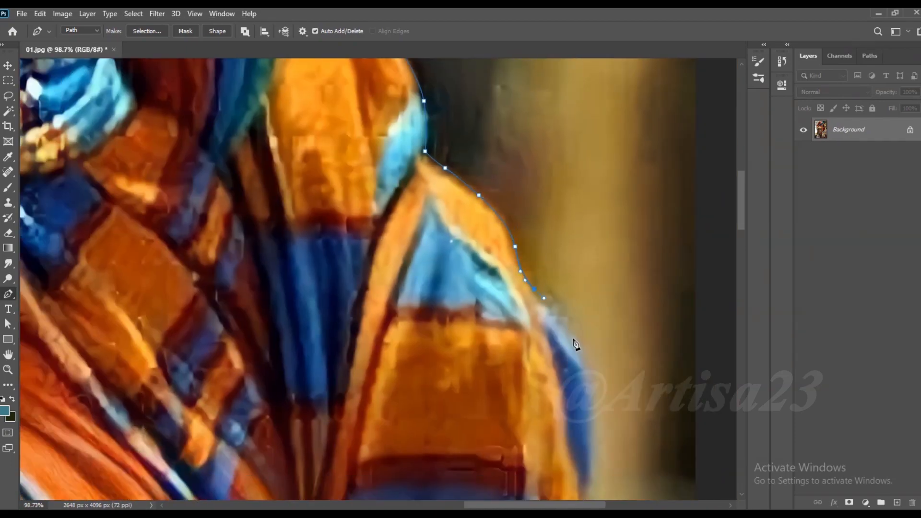
- Continue the path down the outermost blue and orange bulge on the headwrap's right side
drag(598, 451, 598, 472)
drag(594, 474, 590, 267)
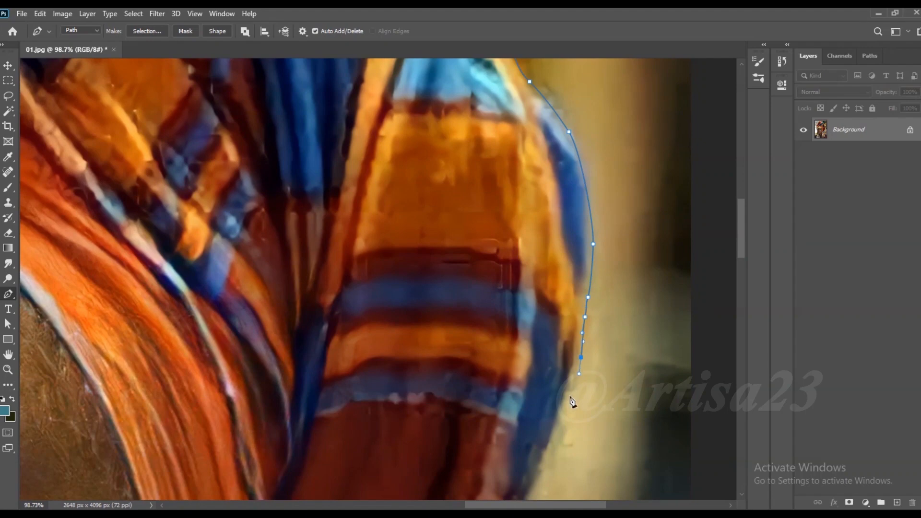
drag(543, 460, 539, 477)
drag(539, 478, 584, 278)
drag(550, 348, 540, 368)
- Trace the dark red underside of the headwrap down to the ear
scroll(542, 359, down, 5)
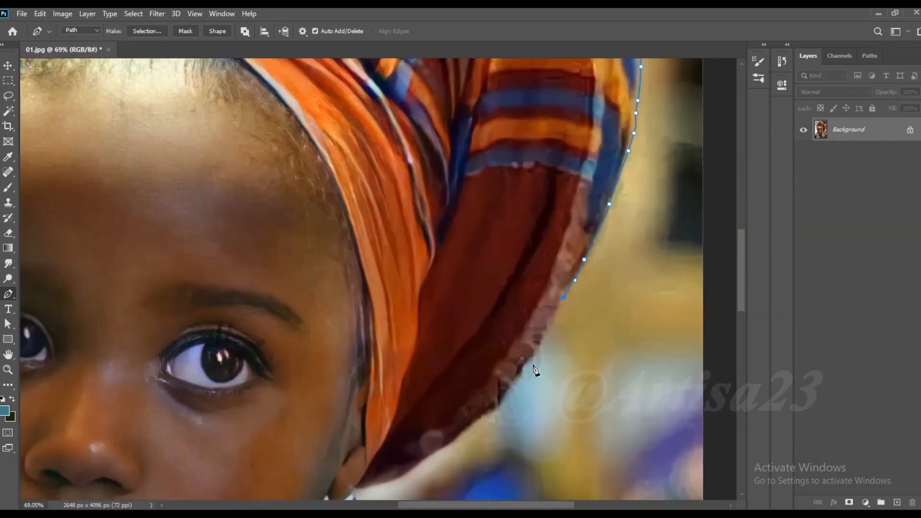
scroll(530, 370, up, 5)
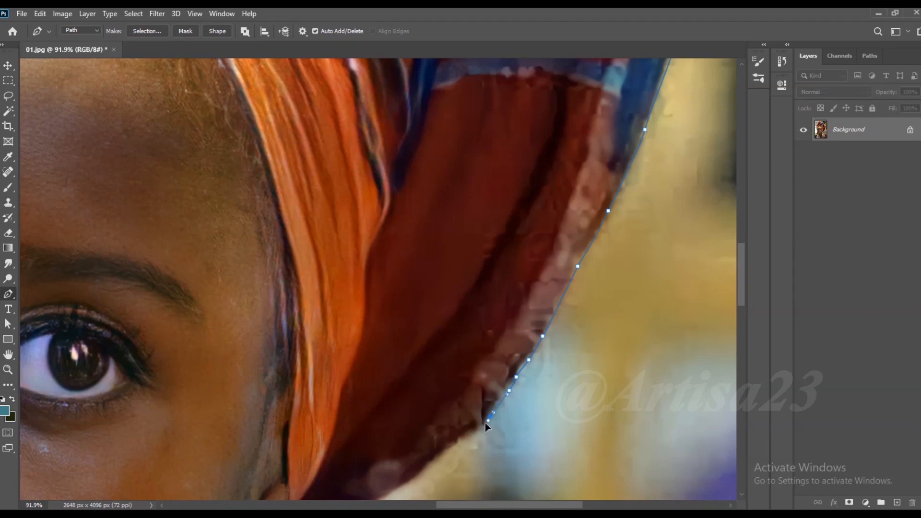
drag(447, 463, 558, 339)
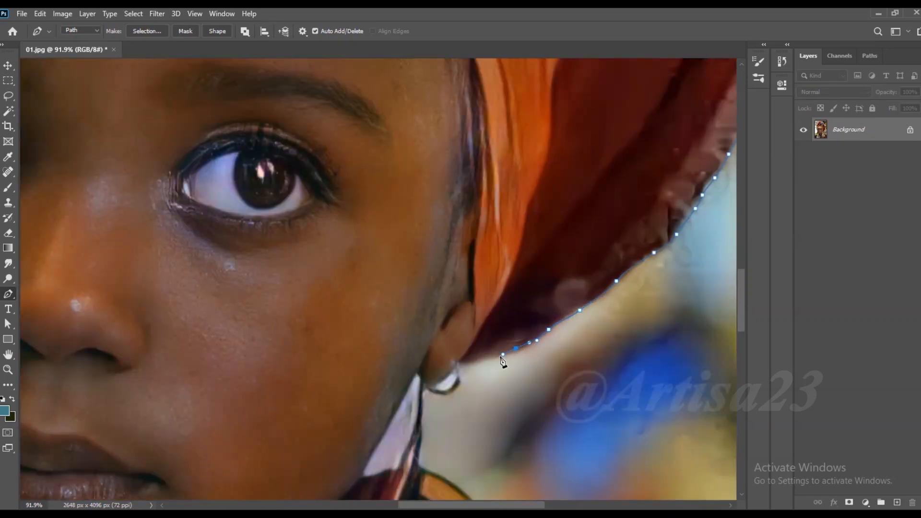
drag(449, 367, 461, 300)
drag(473, 298, 449, 341)
- Carry the path around the ear stud and down the narrow hanging part of the earring
scroll(476, 310, up, 4)
click(423, 332)
click(420, 328)
drag(417, 410, 416, 428)
click(414, 443)
- Trace the outer curve of the striped earring on the image's right down to the shoulder
drag(464, 474, 478, 381)
drag(494, 419, 495, 431)
drag(489, 444, 474, 325)
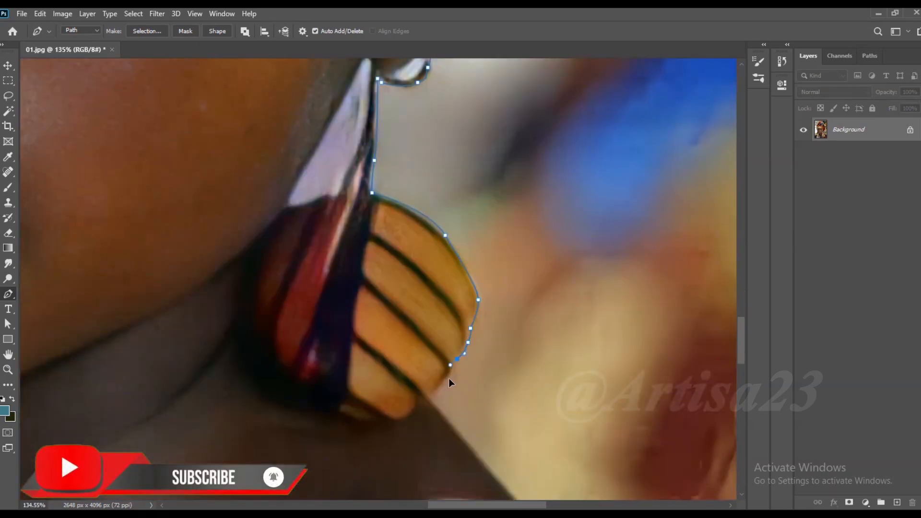
click(450, 419)
drag(450, 422, 315, 185)
- Continue the path along the near shoulder, over the white strap and down the arm's outer edge
drag(387, 268, 393, 277)
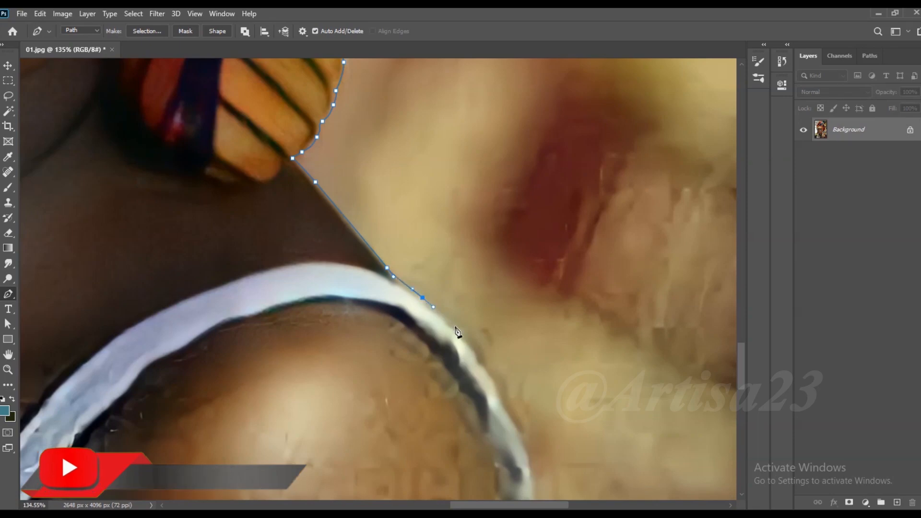
drag(450, 326, 461, 338)
drag(490, 376, 495, 387)
drag(518, 427, 416, 177)
drag(424, 212, 426, 227)
scroll(437, 253, down, 5)
click(439, 270)
drag(465, 384, 469, 413)
drag(467, 425, 439, 281)
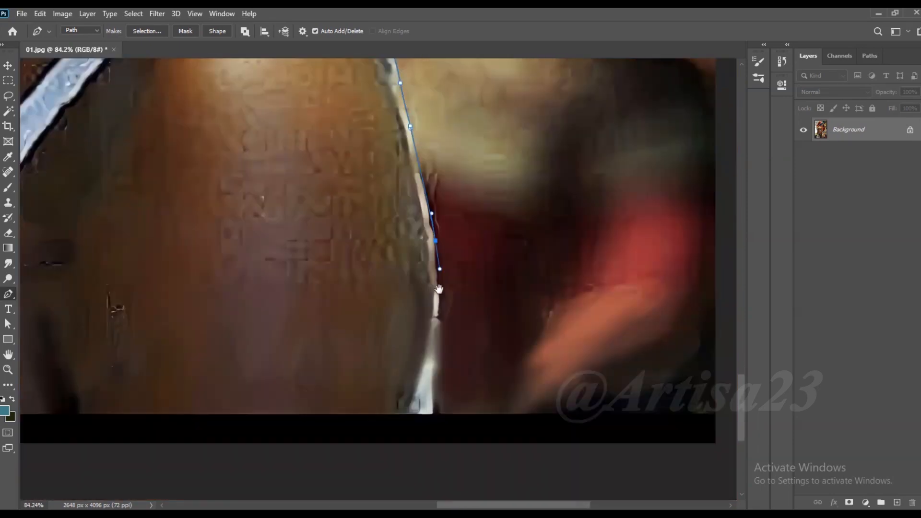
- Run the path across the photo's lower edge and close it at the starting anchor
scroll(437, 421, down, 13)
drag(447, 446, 430, 446)
click(193, 446)
click(207, 414)
- Turn the closed path into a selection, copy the girl to a new layer and hide the Background layer
scroll(427, 399, down, 6)
right_click(419, 213)
click(458, 261)
click(525, 137)
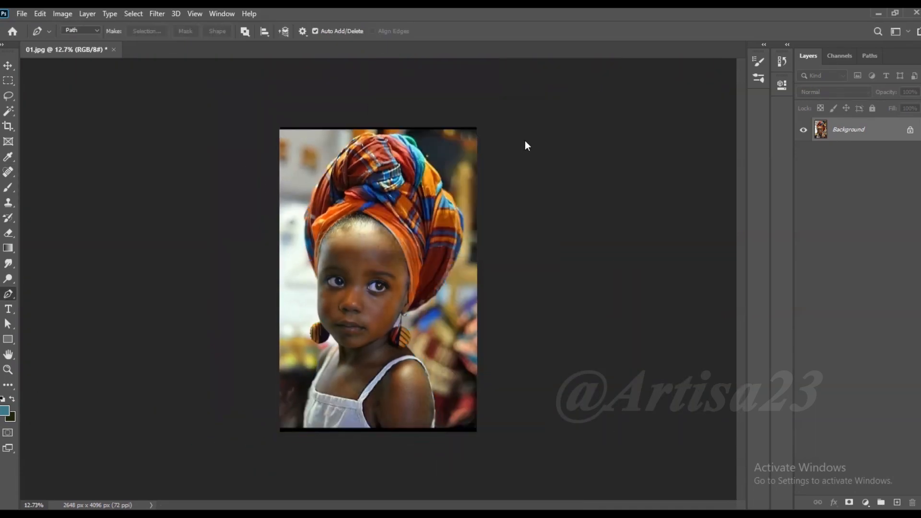
key(ctrl+j)
click(803, 153)
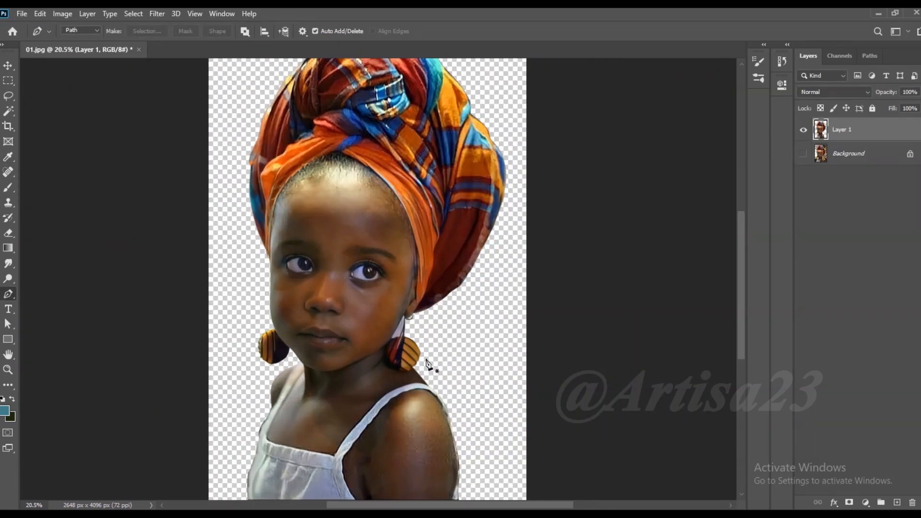
- Add the background gap between the neck and hanging earring to the Work Path and make a selection from it
scroll(403, 347, up, 8)
click(870, 56)
click(835, 78)
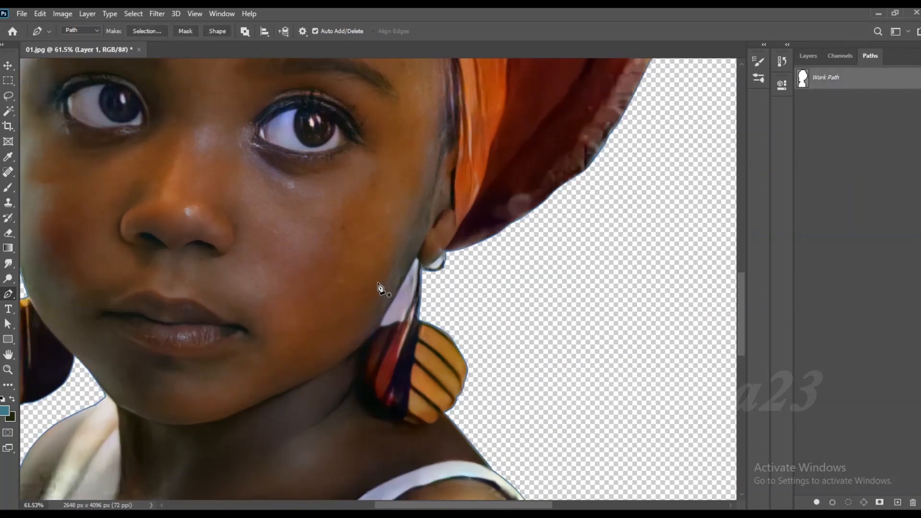
scroll(398, 275, up, 4)
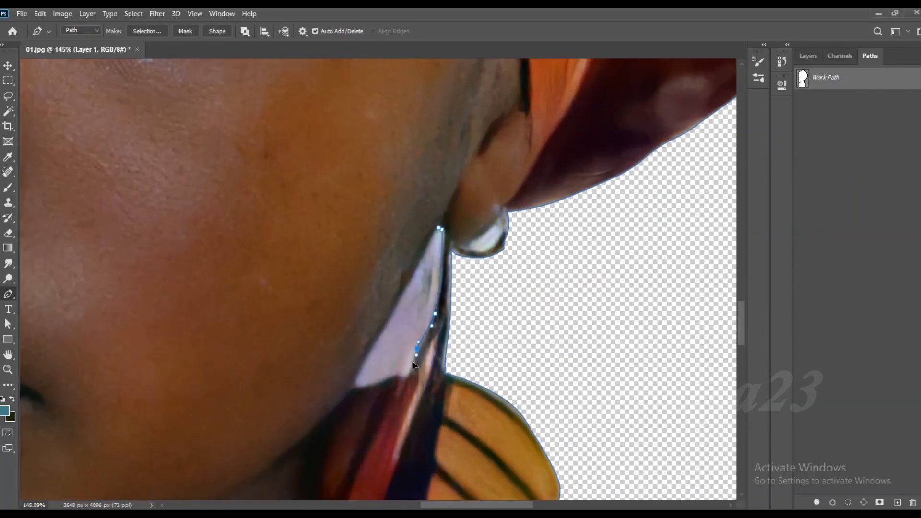
key(ctrl+z)
right_click(426, 284)
click(471, 118)
click(523, 138)
- Cut the selected subject from Layer 1 and paste it in place on a new layer without the earring gap
click(808, 56)
scroll(403, 229, down, 1)
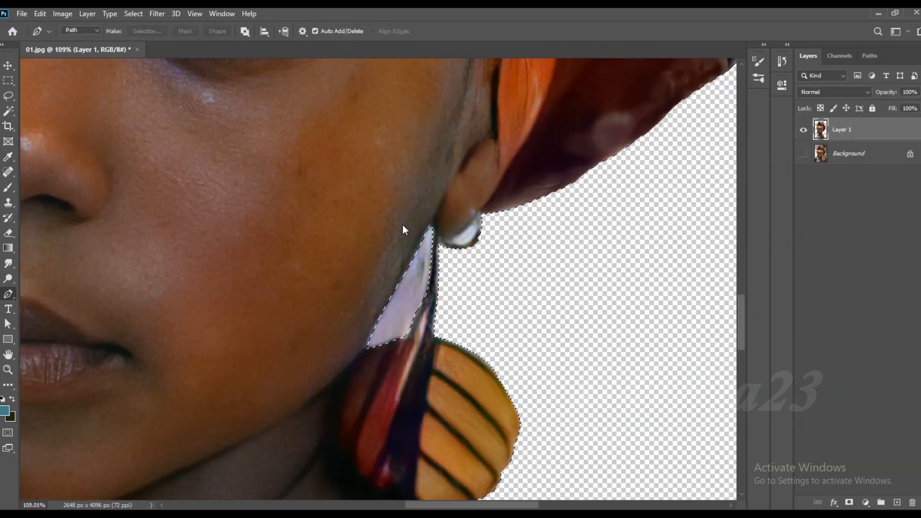
scroll(404, 230, down, 1)
key(ctrl+x)
key(ctrl+shift+v)
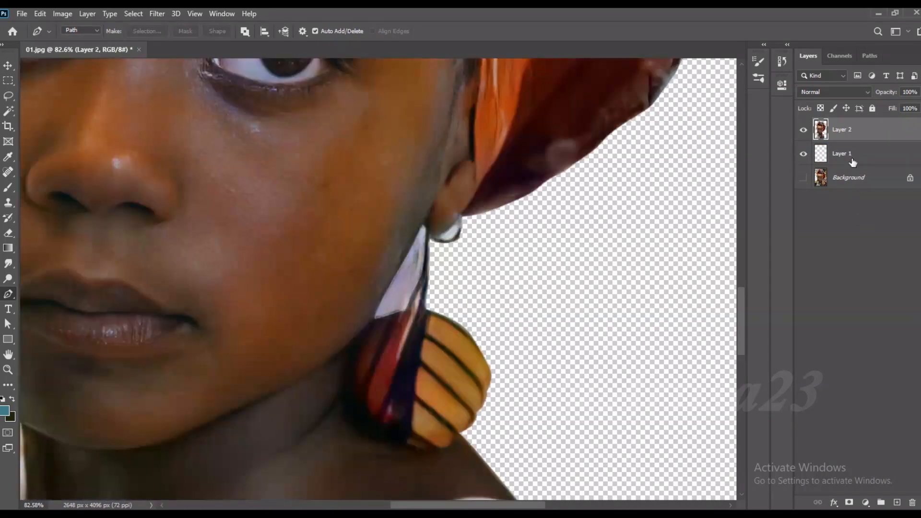
- Delete the leftover Layer 1 and rename the cutout layer 01
click(852, 161)
key(Delete)
double_click(848, 131)
text(01)
key(Return)
- Select the white area inside the ear stud with the Magic Wand and remove it
scroll(546, 188, down, 1)
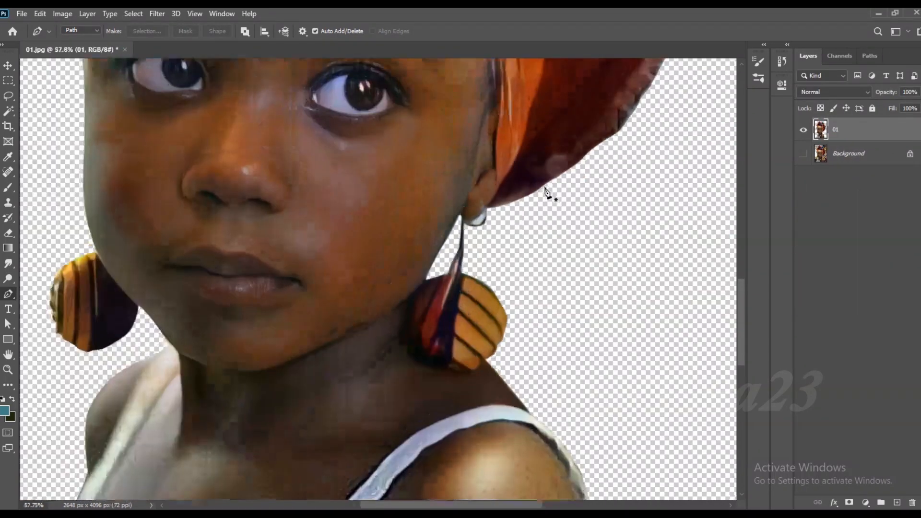
scroll(546, 192, up, 5)
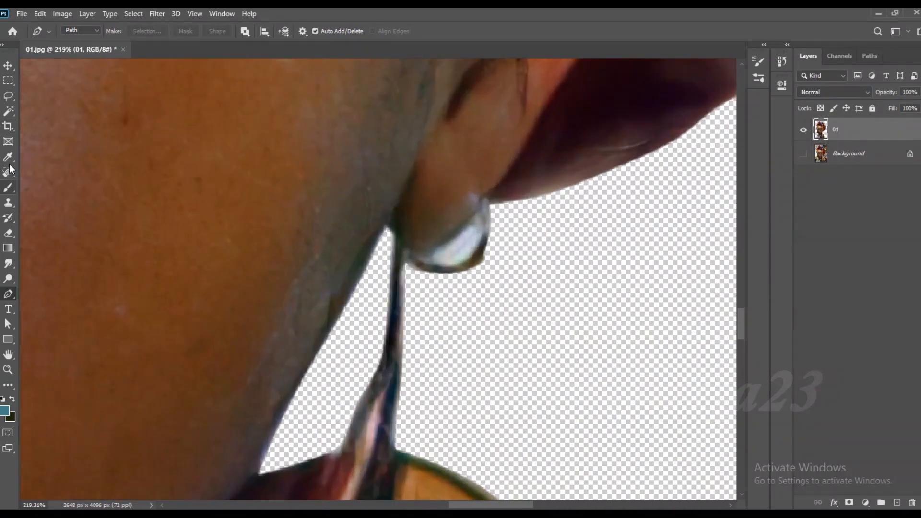
key(w)
shift+click(455, 259)
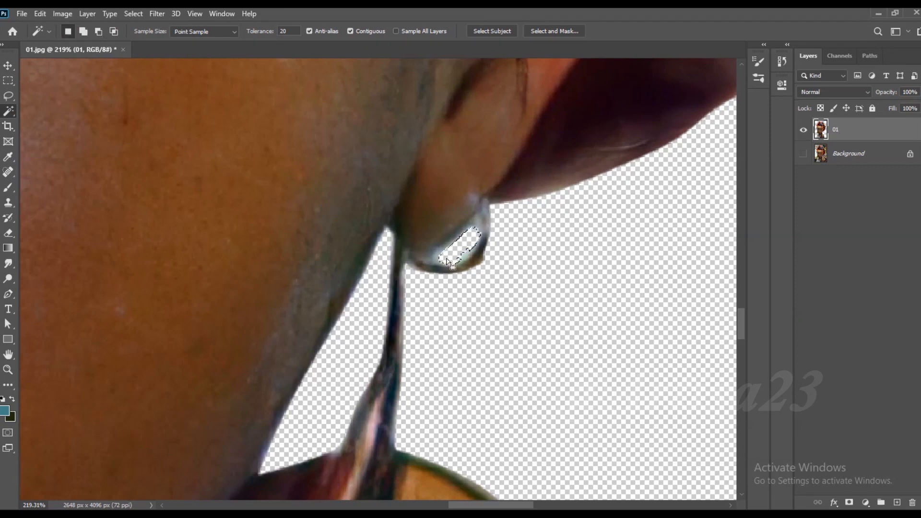
key(ctrl+s)
text(d)
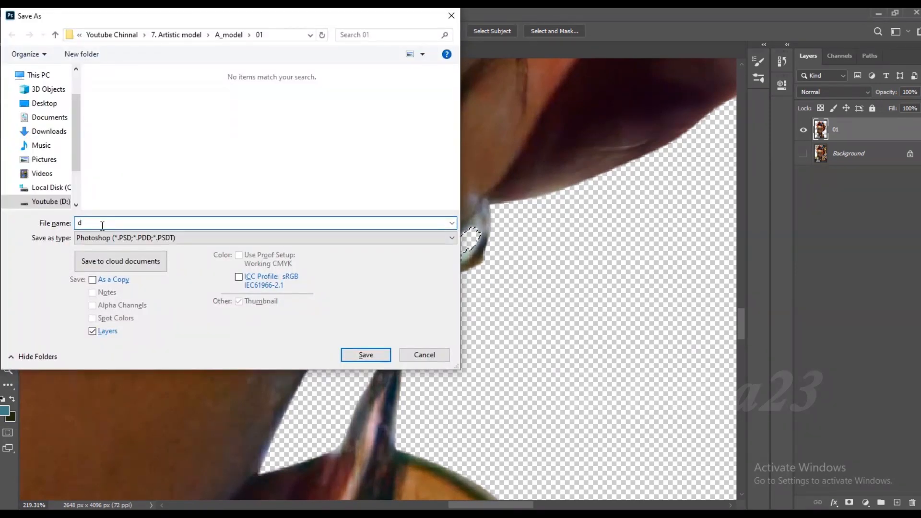
click(452, 16)
- Save the document in Photoshop format as 01 in the A_model > 01 folder
scroll(472, 196, down, 2)
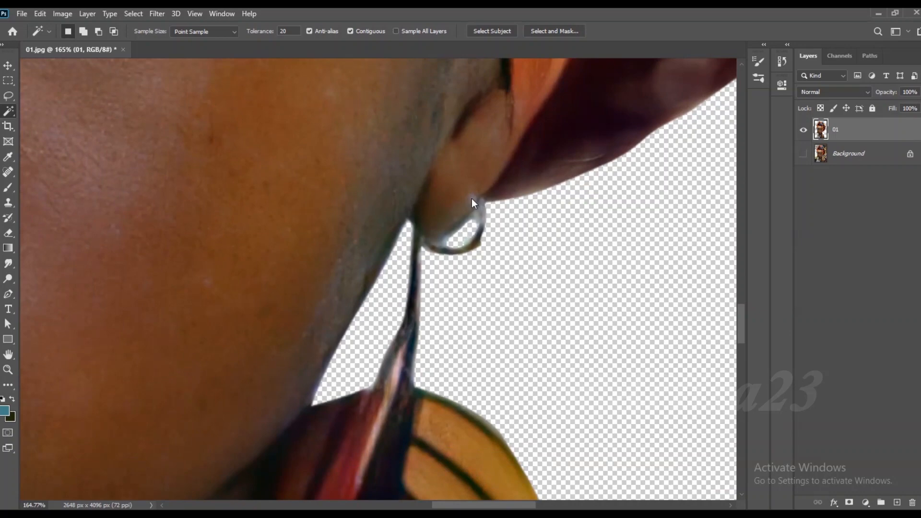
key(ctrl+s)
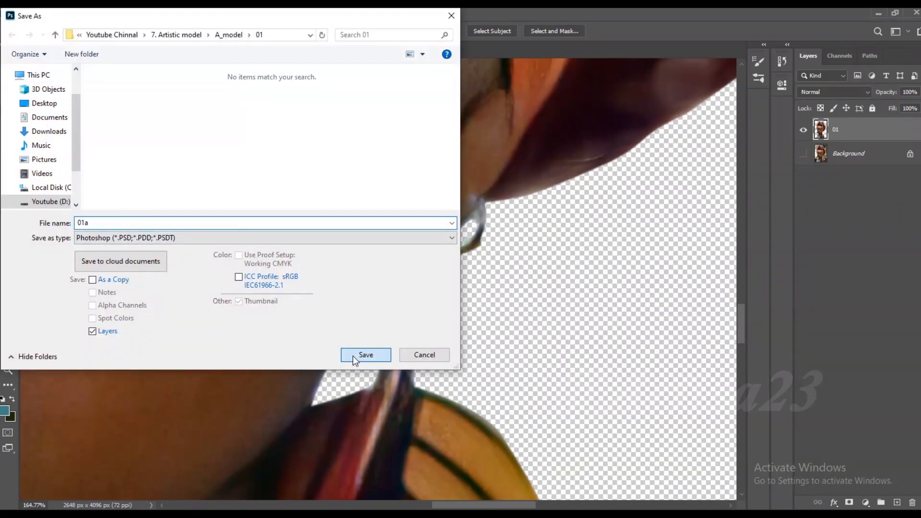
click(92, 222)
key(BackSpace)
text(1)
click(365, 355)
key(alt+f)
key(Escape)
scroll(462, 147, down, 10)
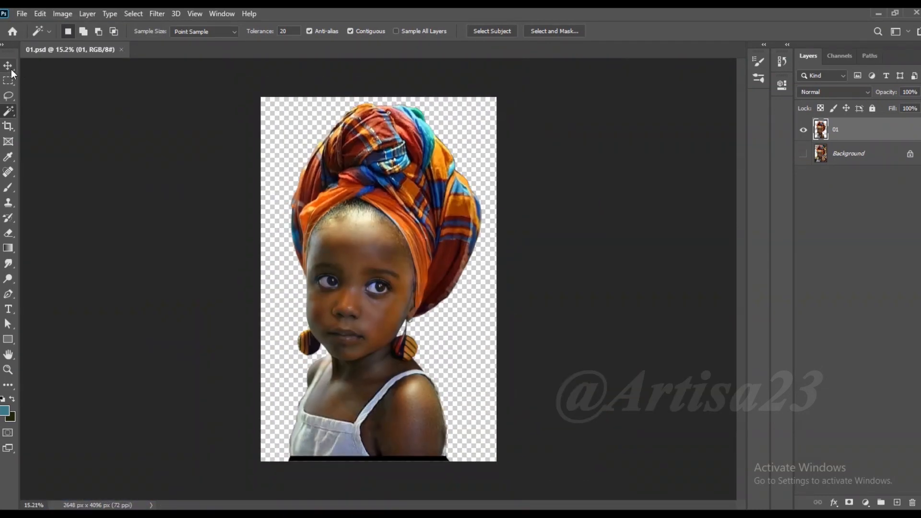
- Add a blank layer between the Background and the 01 cutout layer
click(11, 70)
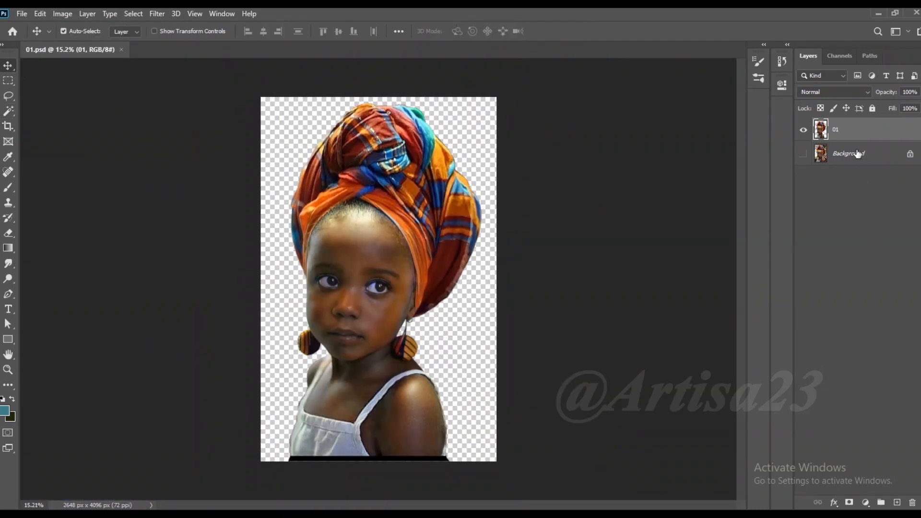
click(857, 153)
click(897, 503)
- Extend the canvas around the girl on all sides with the Crop tool to about 6026 x 4836 px
click(8, 126)
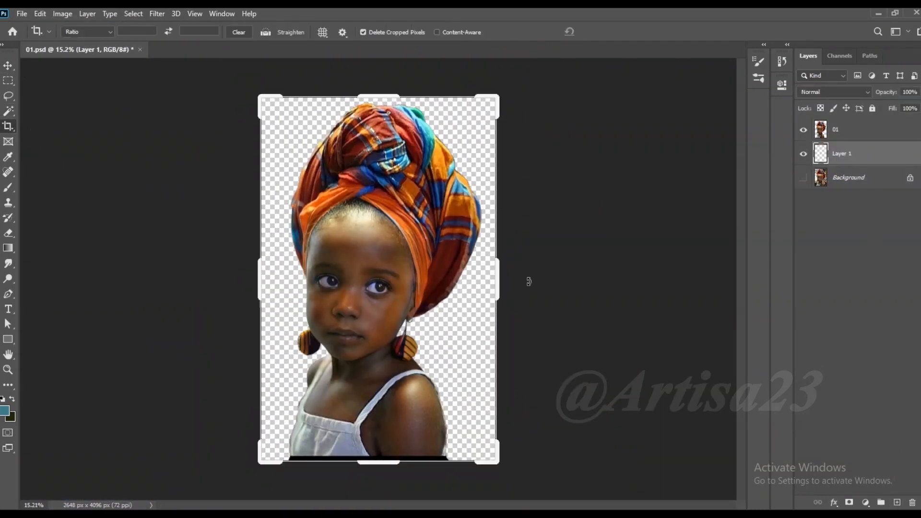
drag(514, 269, 546, 269)
drag(383, 91, 383, 77)
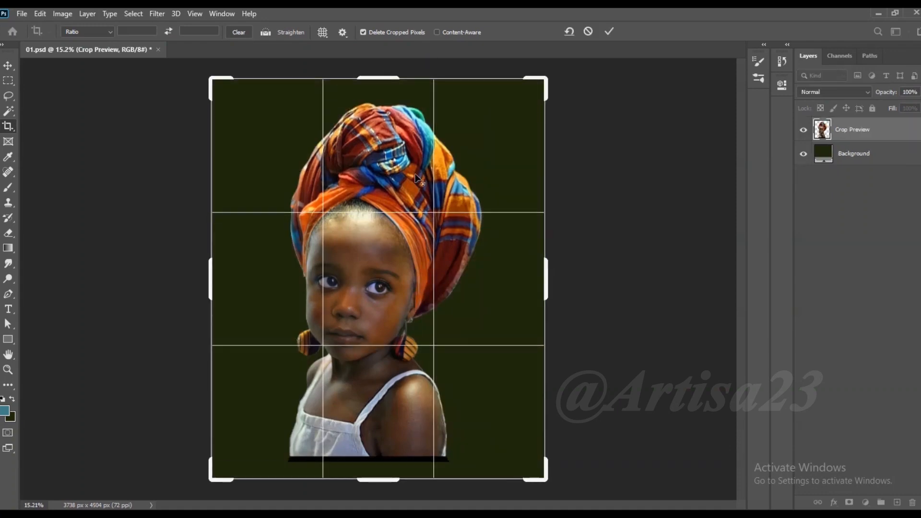
drag(504, 268, 581, 269)
key(Return)
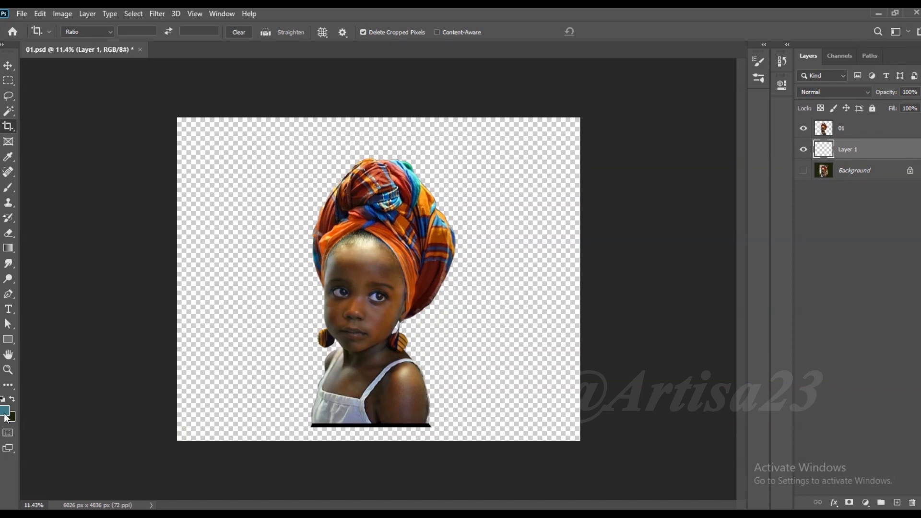
- Set the foreground colour to grey 575a5b and fill the blank layer under the cutout with it
click(5, 415)
drag(615, 306, 608, 329)
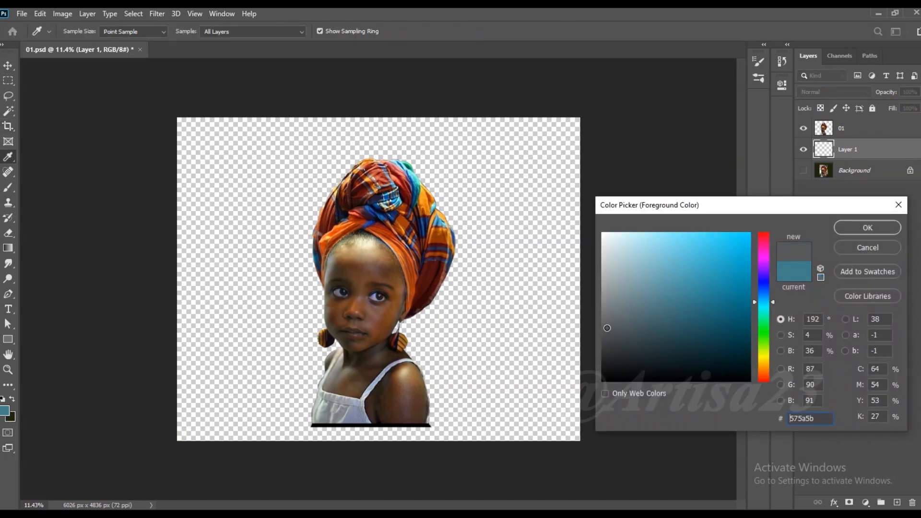
click(873, 227)
key(alt+BackSpace)
key(v)
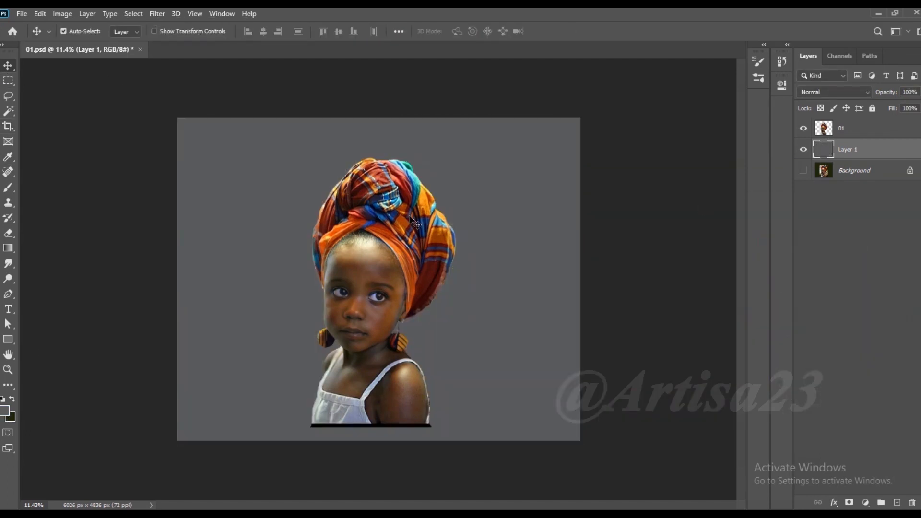
- Duplicate the 01 cutout layer beneath the grey layer as a backup and reselect the original 01 layer
scroll(435, 279, up, 5)
click(854, 133)
scroll(368, 152, down, 1)
click(62, 13)
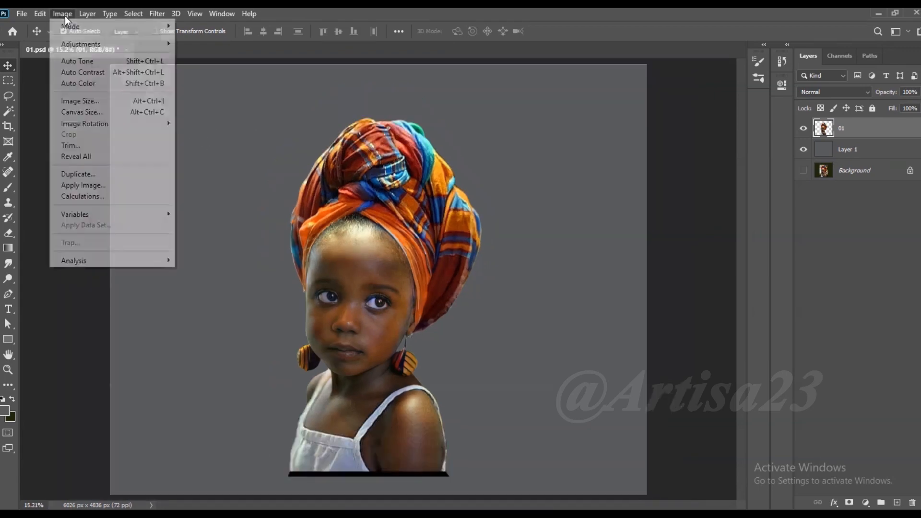
mouse_move(81, 46)
drag(848, 135, 850, 159)
click(849, 129)
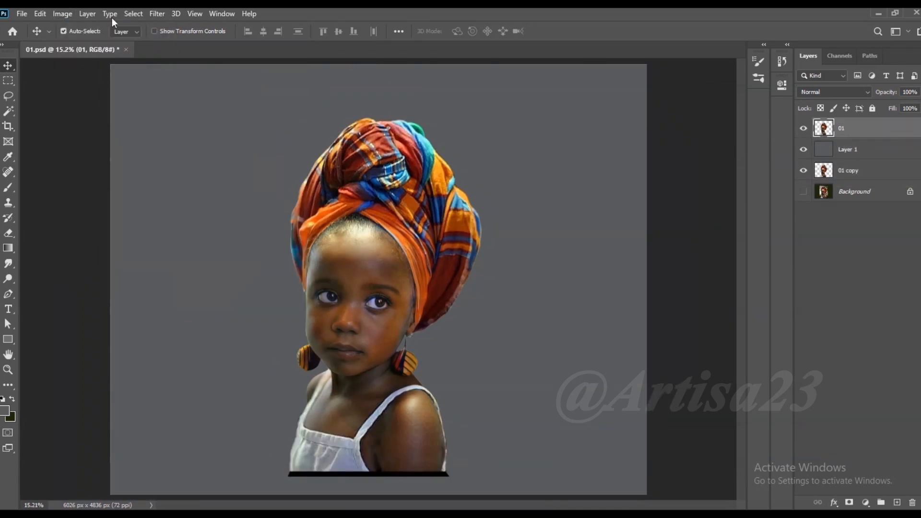
- Brighten the 01 layer's midtones with a Curves adjustment, mapping input 116 to output 134
click(62, 13)
click(217, 69)
drag(508, 229, 508, 217)
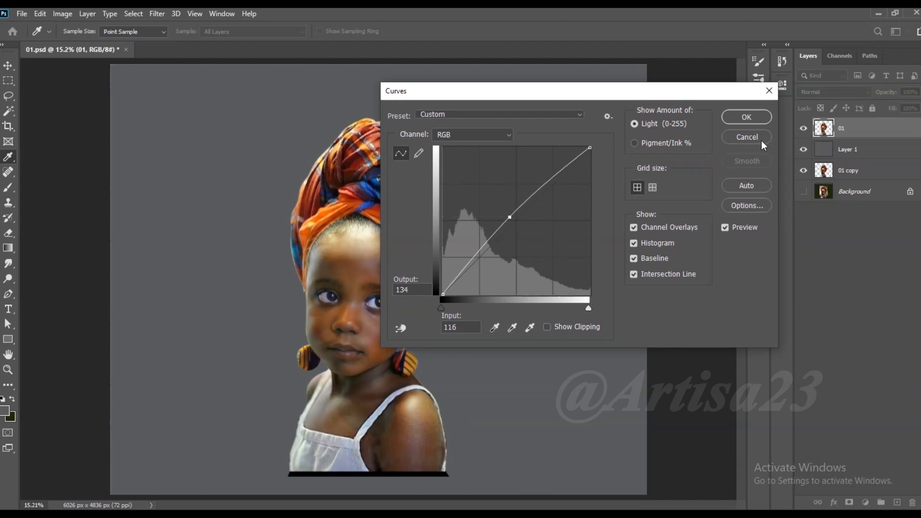
click(747, 117)
key(v)
- Remove the black strip along the cutout's lower edge with a rectangular selection, deselect, and save the document
scroll(446, 248, down, 1)
click(8, 80)
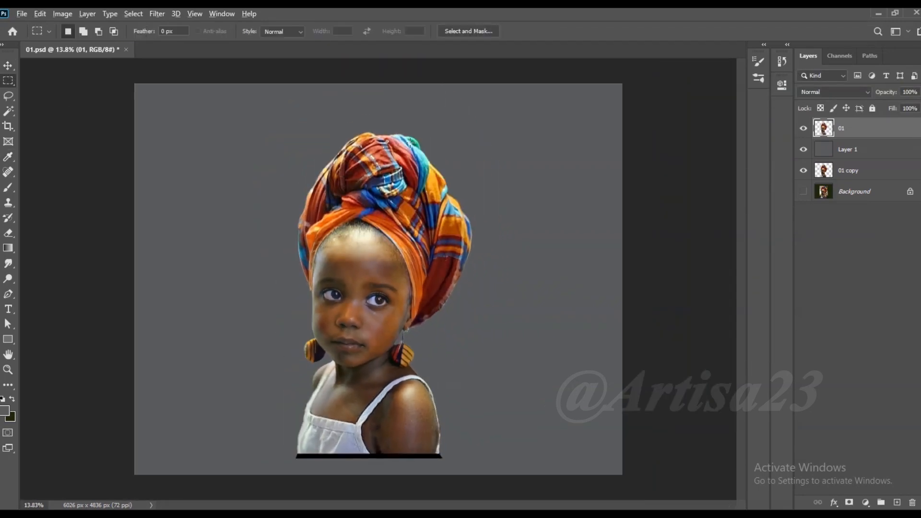
scroll(381, 288, down, 1)
drag(299, 424, 499, 461)
key(ctrl+d)
key(ctrl+s)
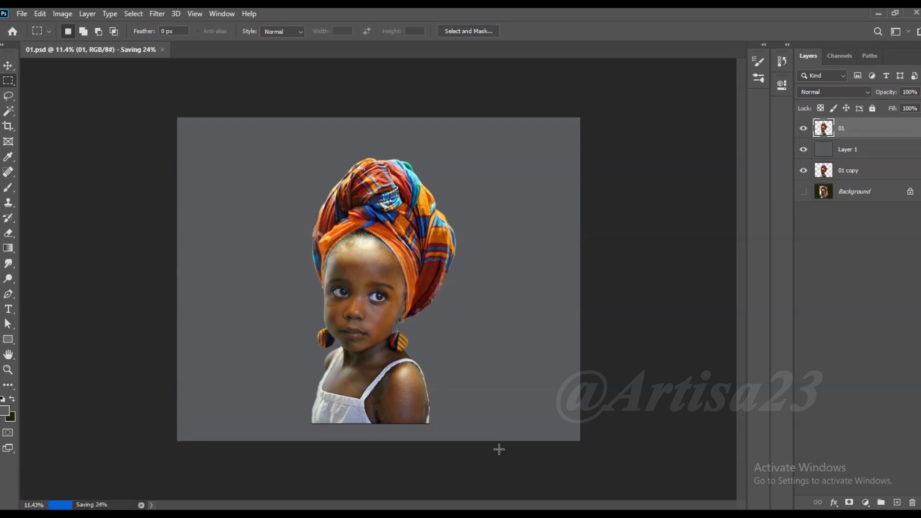
- Save a separate Photoshop copy of the document as 01a
click(8, 65)
click(22, 14)
click(47, 155)
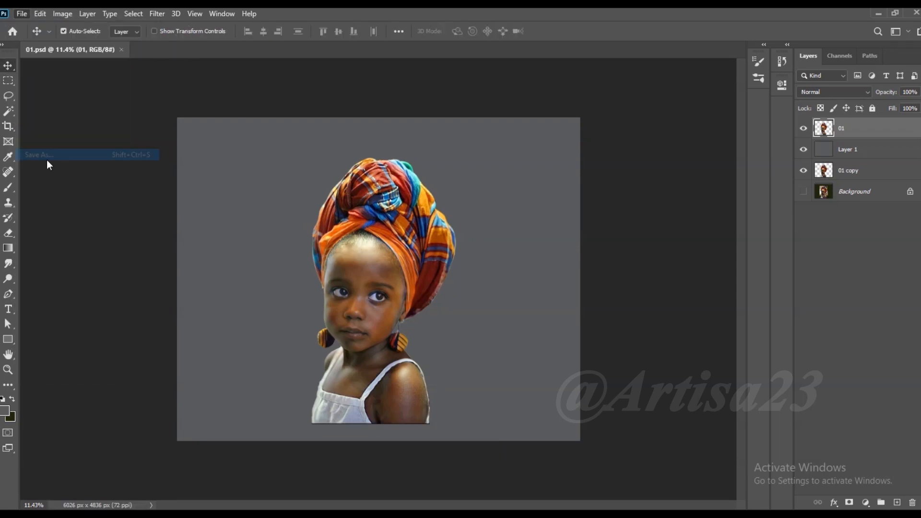
key(Escape)
scroll(410, 248, up, 4)
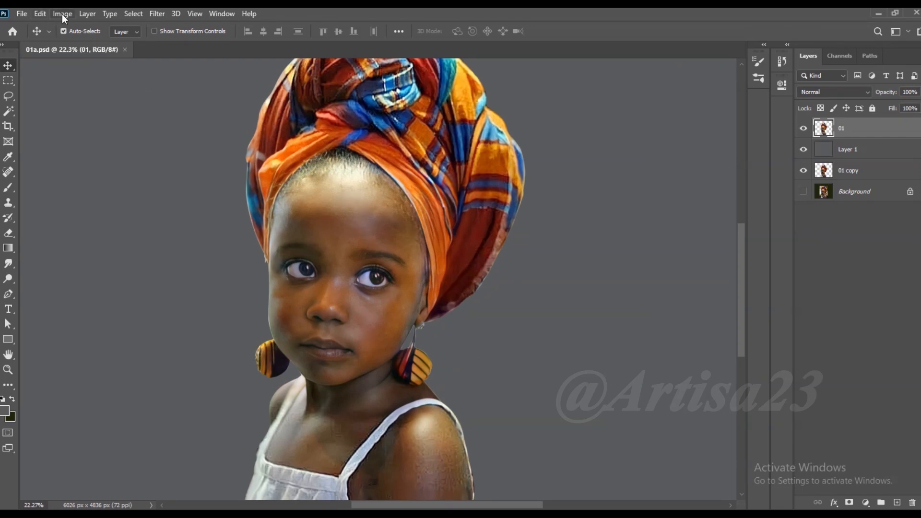
- Increase the 01 layer's contrast with Levels, setting the input black point to 11 and the white point to 243
click(62, 13)
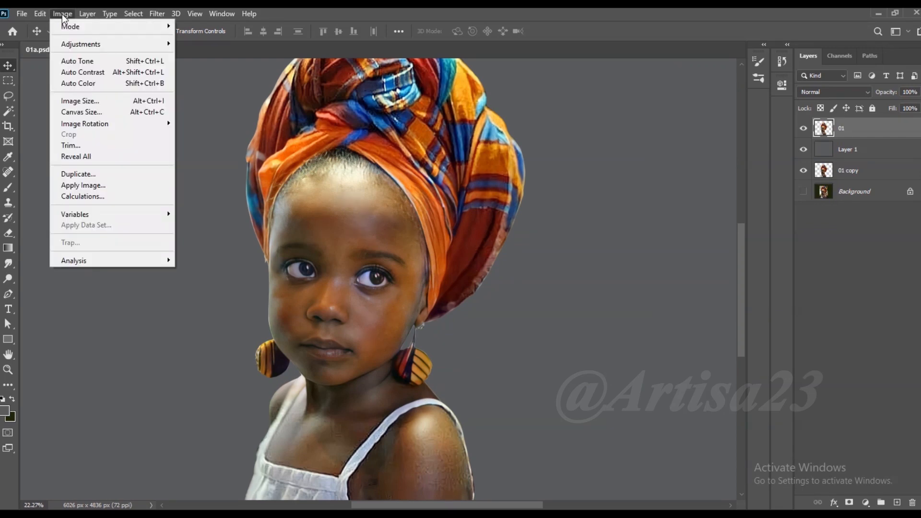
mouse_move(72, 42)
click(201, 53)
drag(494, 192, 500, 191)
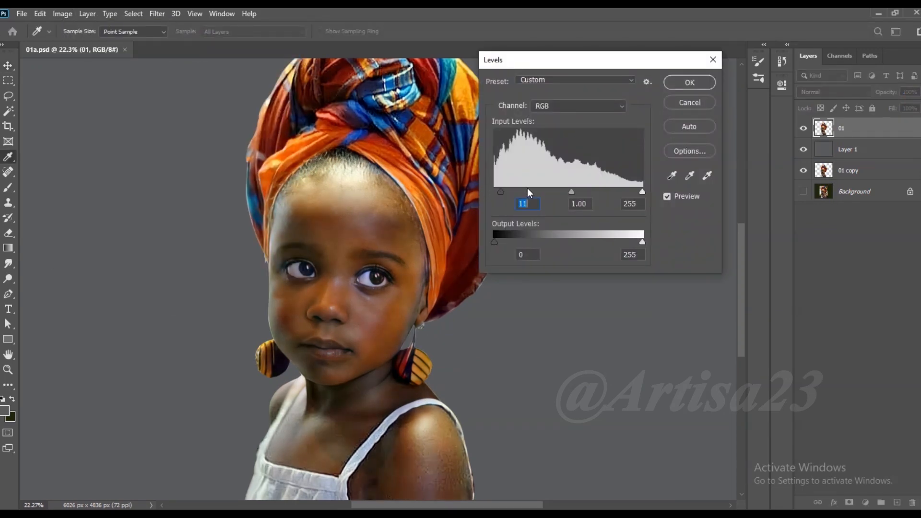
drag(642, 191, 635, 192)
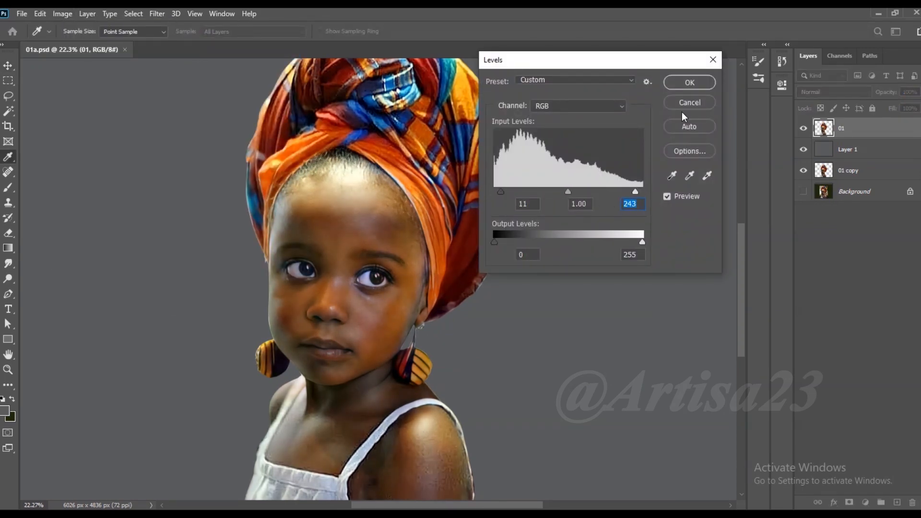
key(Return)
- Duplicate the adjusted 01 layer directly beneath itself, reselect the original 01 layer, and save the document
scroll(518, 177, down, 3)
scroll(447, 243, up, 3)
scroll(446, 244, down, 4)
drag(862, 128, 862, 145)
click(858, 129)
scroll(447, 295, down, 2)
key(ctrl+s)
scroll(400, 296, up, 6)
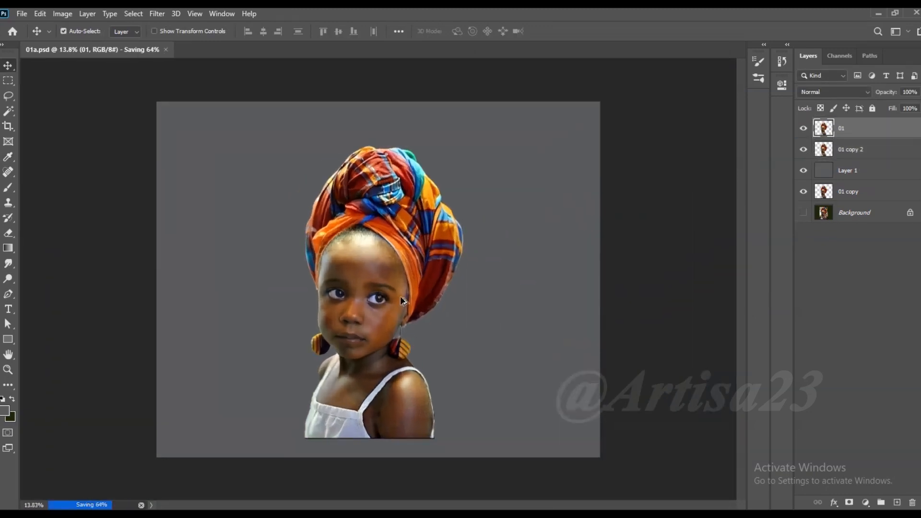
- Sharpen the 01 layer with an Unsharp Mask at 79% amount and an increased radius
click(157, 13)
click(349, 273)
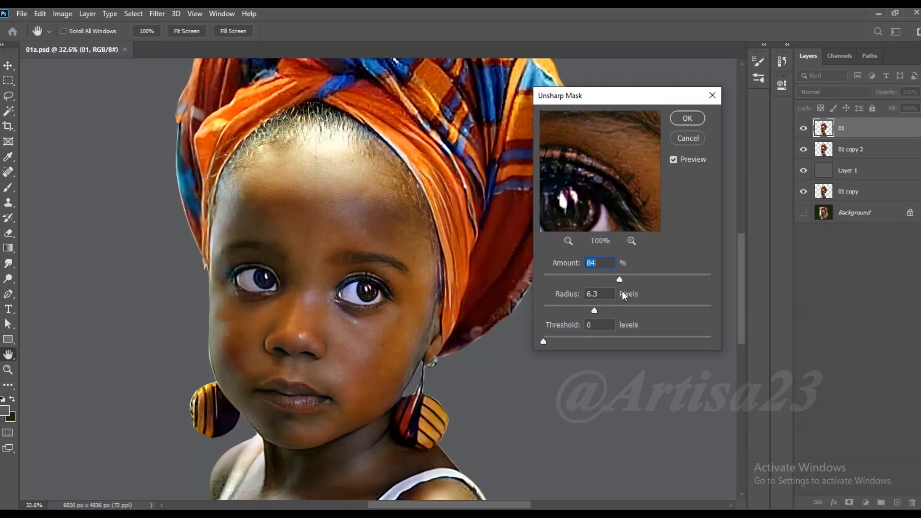
drag(594, 311, 608, 310)
drag(619, 279, 615, 279)
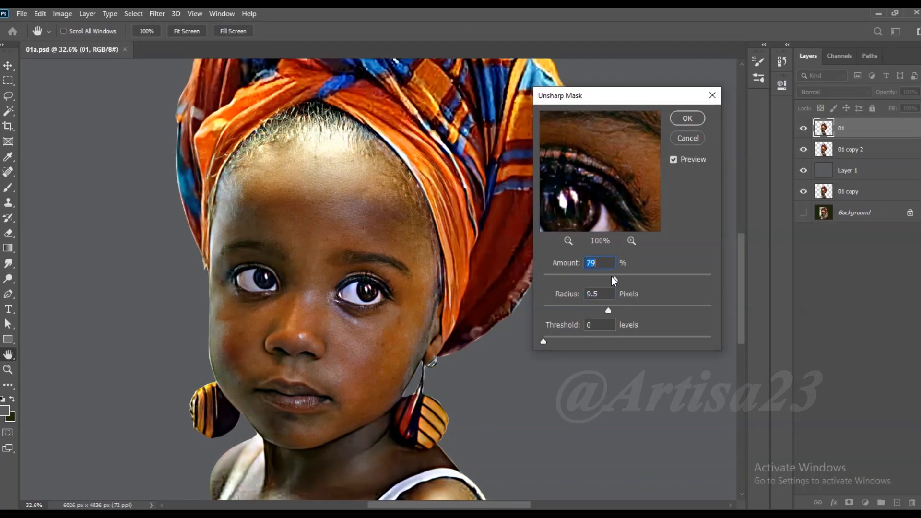
drag(602, 309, 606, 309)
click(688, 119)
- Compare the sharpened 01 layer with the one beneath, hide the 01 copy 2 layer, and save the document
click(803, 129)
click(803, 129)
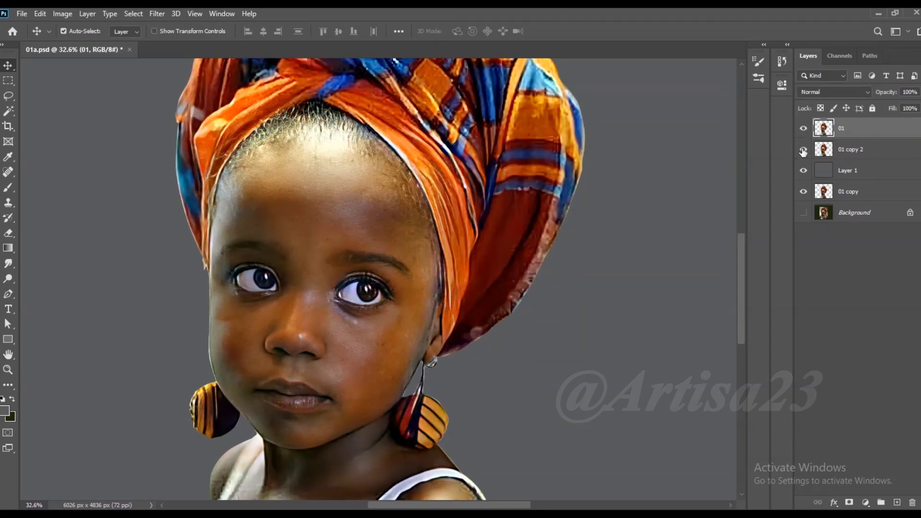
click(804, 151)
scroll(461, 223, down, 4)
key(ctrl+s)
scroll(423, 404, up, 3)
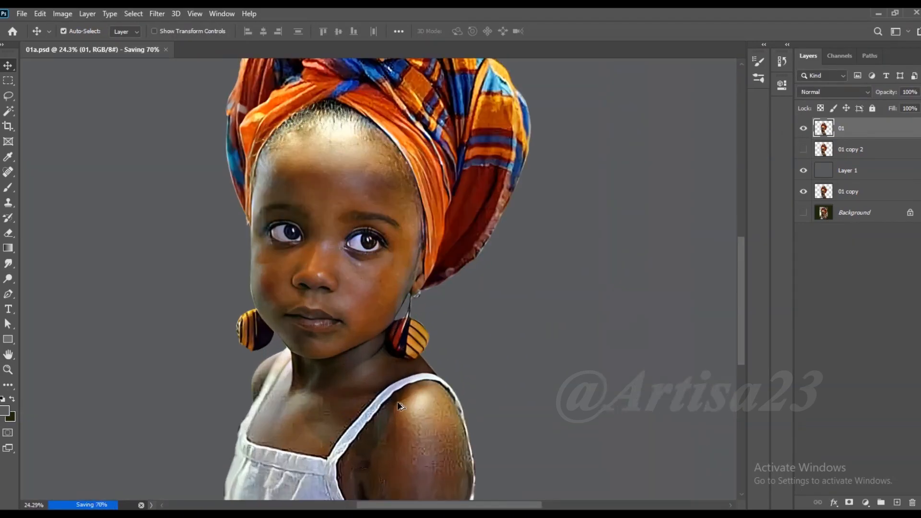
- Set up the Smudge tool at 52% strength and adjust its brush in the brush settings
scroll(399, 405, up, 1)
click(9, 263)
scroll(348, 161, up, 4)
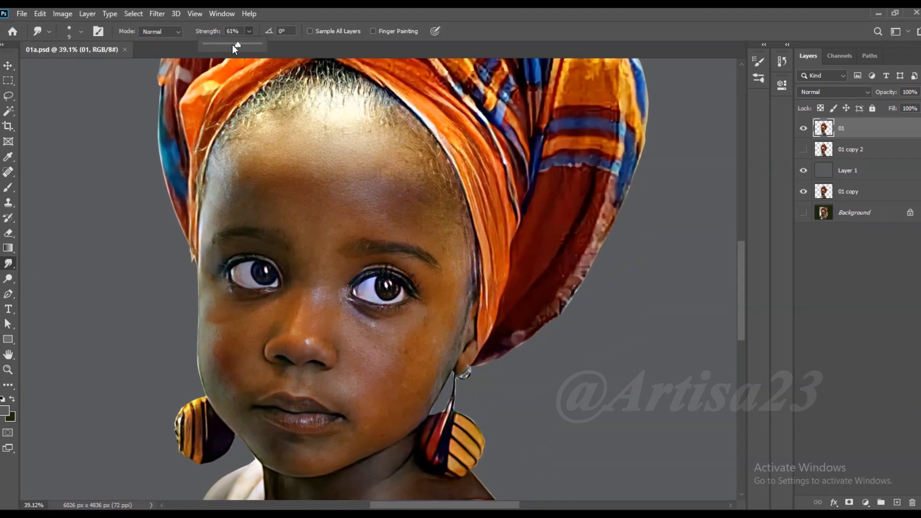
drag(235, 45, 233, 44)
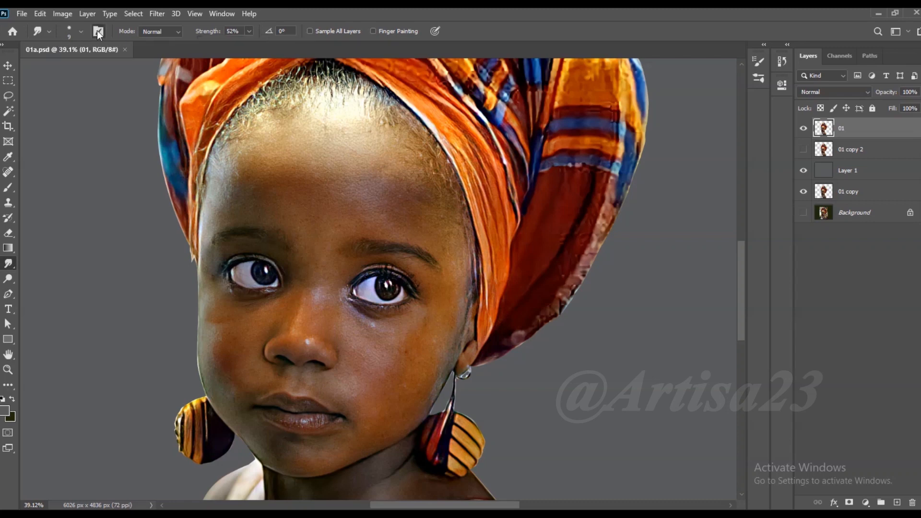
click(98, 31)
click(591, 82)
click(710, 270)
click(725, 56)
- Smudge the forehead skin smooth from her left temple across to the middle, using brush sizes of about 125 to 175
scroll(422, 196, up, 3)
key(bracketleft)
drag(419, 189, 441, 216)
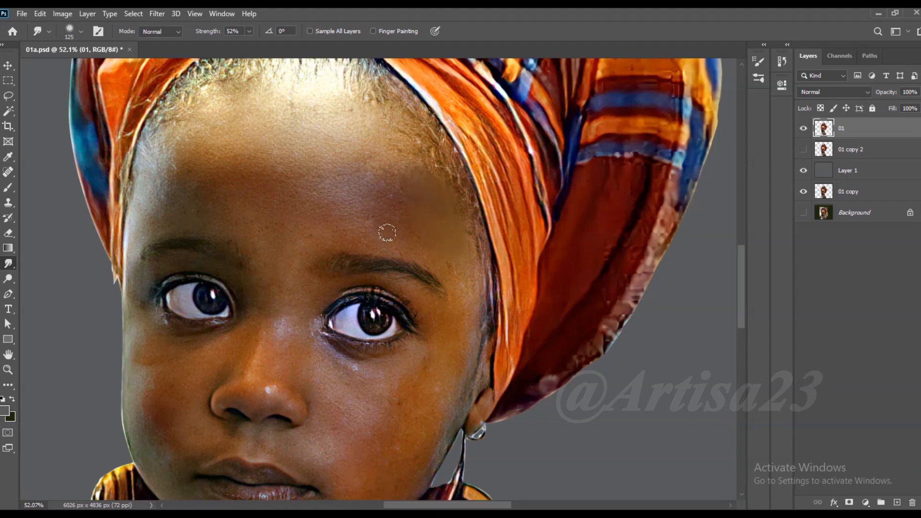
key(bracketright)
mouse_move(356, 185)
mouse_down()
mouse_move(405, 165)
mouse_move(367, 139)
mouse_move(331, 169)
mouse_up()
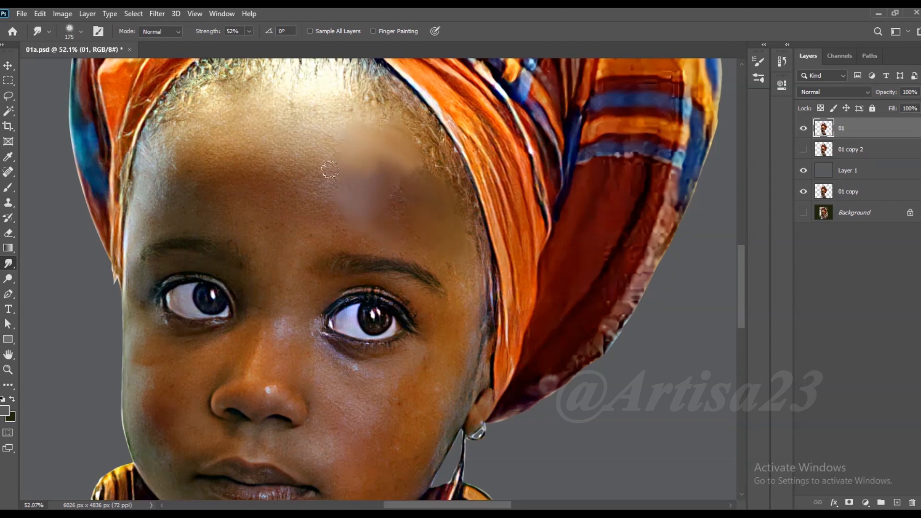
key(bracketleft)
drag(306, 105, 301, 152)
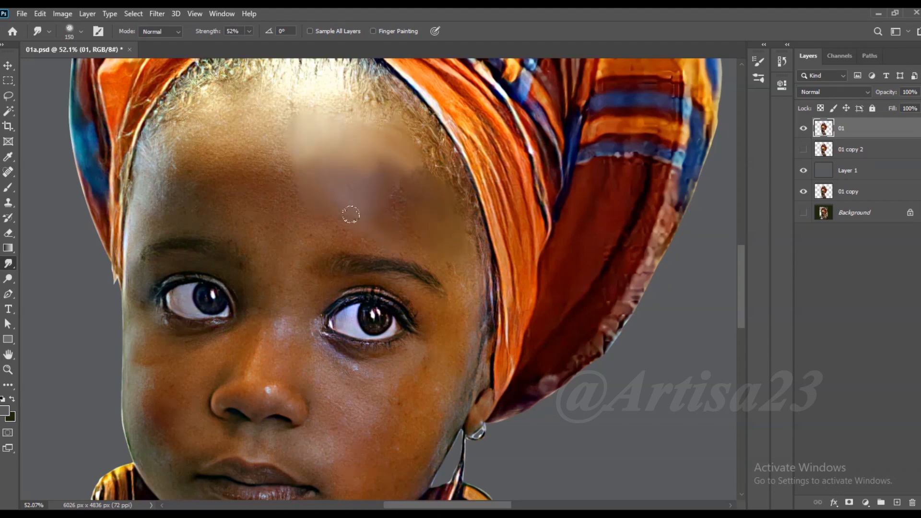
key(bracketright)
mouse_move(357, 149)
mouse_down()
mouse_move(337, 103)
mouse_move(282, 134)
mouse_move(257, 130)
mouse_move(276, 146)
mouse_move(278, 203)
mouse_up()
mouse_move(242, 171)
mouse_down()
mouse_move(234, 130)
mouse_move(281, 91)
mouse_move(272, 149)
mouse_move(283, 161)
mouse_up()
- Reduce the Smudge strength to 48% and smooth the remaining forehead skin towards her right temple and hairline
click(249, 31)
click(247, 50)
key(bracketright)
key(bracketright)
key(bracketleft)
mouse_move(194, 152)
mouse_down()
mouse_move(183, 153)
mouse_move(206, 114)
mouse_move(153, 149)
mouse_move(197, 157)
mouse_move(202, 143)
mouse_up()
key(bracketright)
key(bracketright)
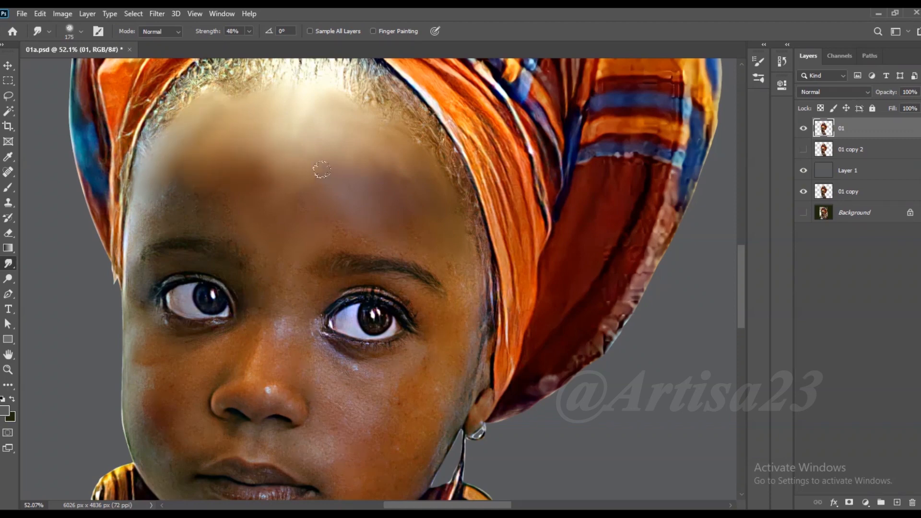
- Smudge the skin above her left eyebrow out to the temple and blend the forehead down to between the brows
scroll(388, 225, up, 1)
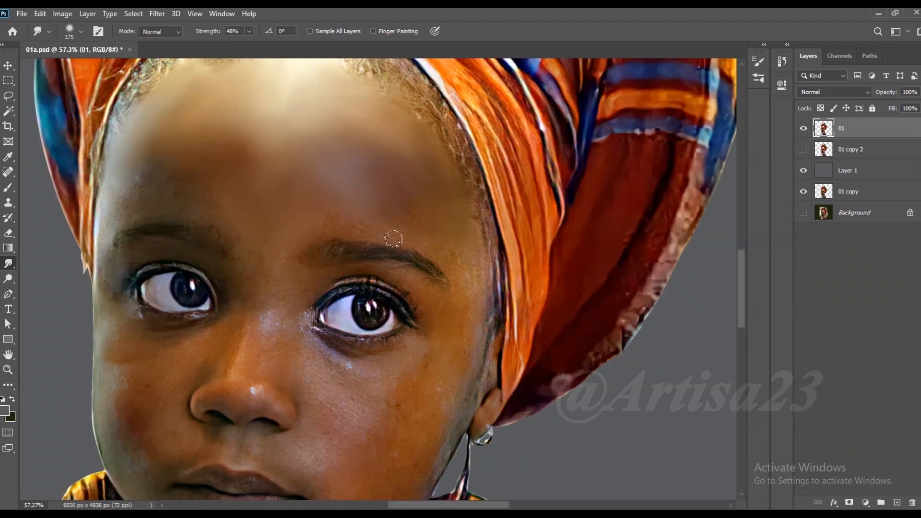
drag(429, 242, 485, 272)
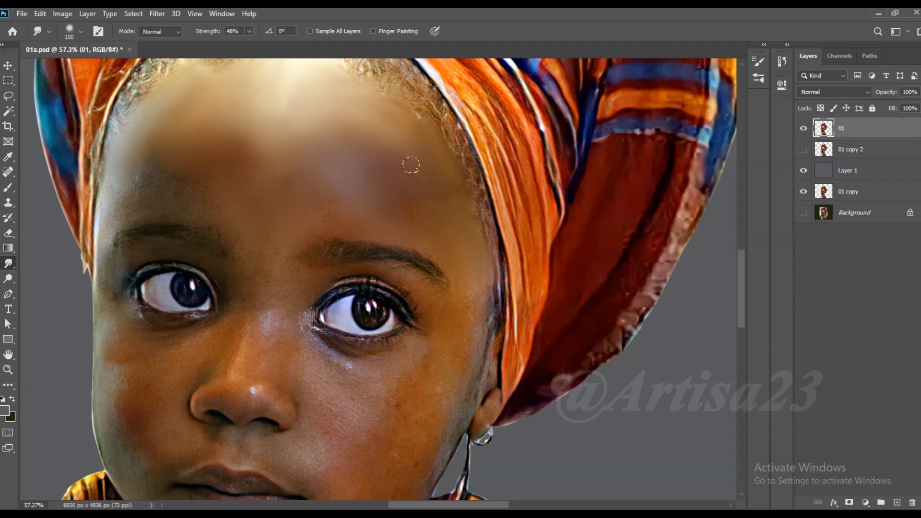
key(bracketright)
mouse_move(240, 130)
mouse_down()
mouse_move(222, 145)
mouse_move(241, 204)
mouse_up()
scroll(288, 268, down, 3)
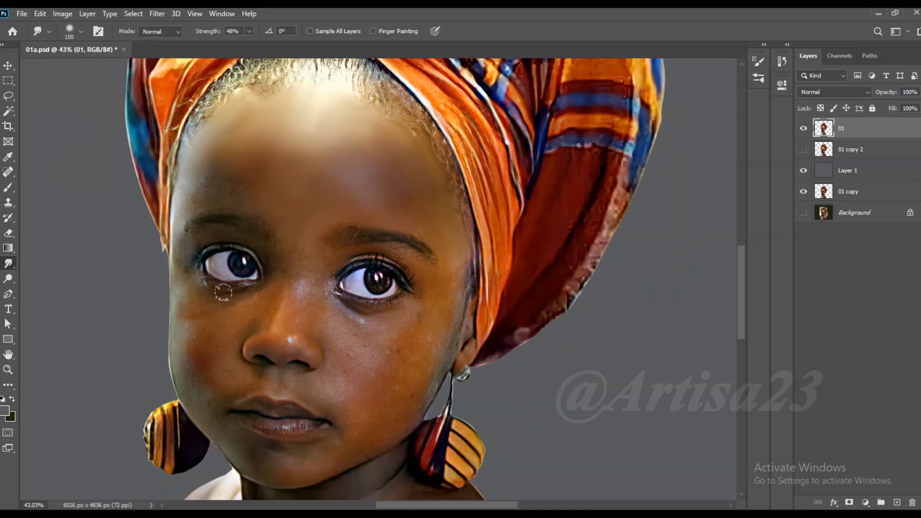
- Smudge the skin around her right eye, its upper lid and the outer end of the eyebrow with a smaller brush
scroll(224, 290, up, 6)
key(bracketright)
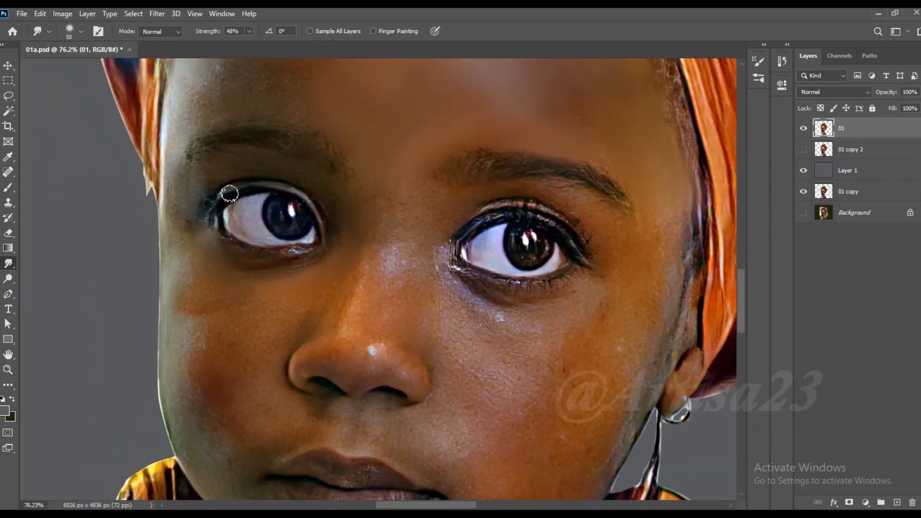
key(bracketright)
mouse_move(168, 152)
mouse_down()
mouse_move(210, 89)
mouse_move(184, 131)
mouse_move(162, 139)
mouse_up()
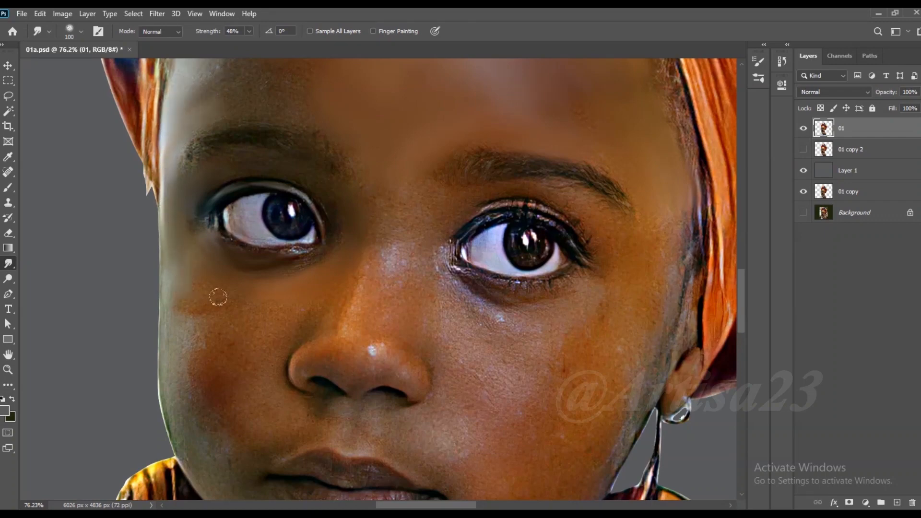
- Smudge the skin of her right cheek smooth from below the eye down to the jaw
mouse_move(246, 321)
mouse_down()
mouse_move(185, 317)
mouse_move(221, 323)
mouse_up()
key(bracketright)
key(bracketright)
mouse_move(181, 441)
mouse_down()
mouse_move(191, 431)
mouse_move(198, 451)
mouse_up()
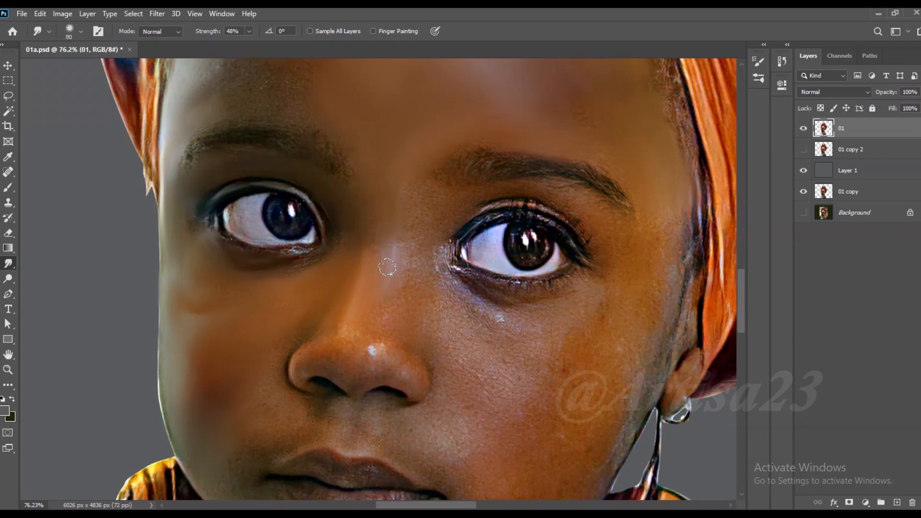
- Smudge the skin at the inner corner and underside of her left eye and along its upper lid
key(bracketleft)
mouse_move(453, 313)
mouse_down()
mouse_move(458, 291)
mouse_move(436, 250)
mouse_up()
key(bracketleft)
key(bracketleft)
mouse_move(590, 253)
mouse_down()
mouse_move(528, 205)
mouse_move(508, 226)
mouse_up()
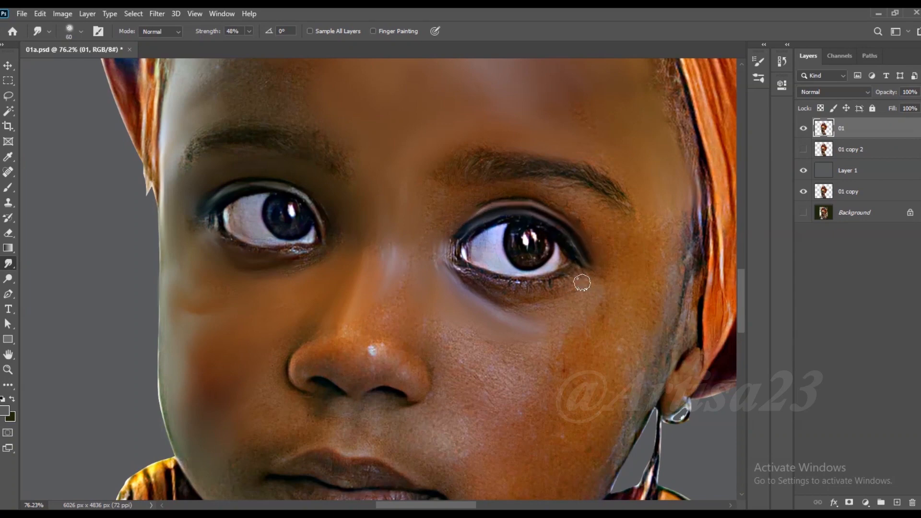
- Smudge the lower lid line and the white of her left eye with a brush of about 50
scroll(582, 282, up, 2)
mouse_move(566, 282)
mouse_down()
mouse_move(490, 285)
mouse_move(412, 261)
mouse_up()
key(bracketright)
mouse_move(415, 222)
mouse_down()
mouse_move(454, 256)
mouse_move(446, 241)
mouse_move(451, 222)
mouse_up()
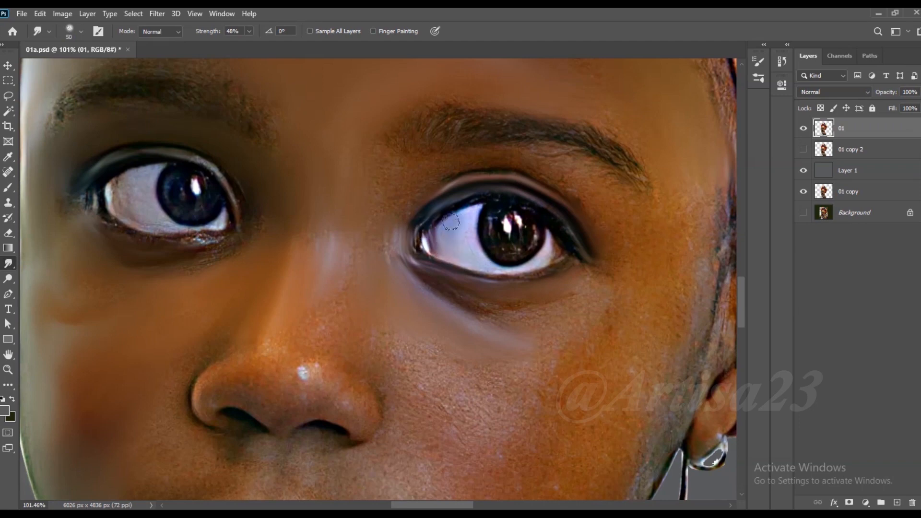
- Smudge the skin of her left cheek smooth below the eye with a brush enlarged to about 90
key(bracketright)
key(bracketright)
key(bracketright)
key(bracketright)
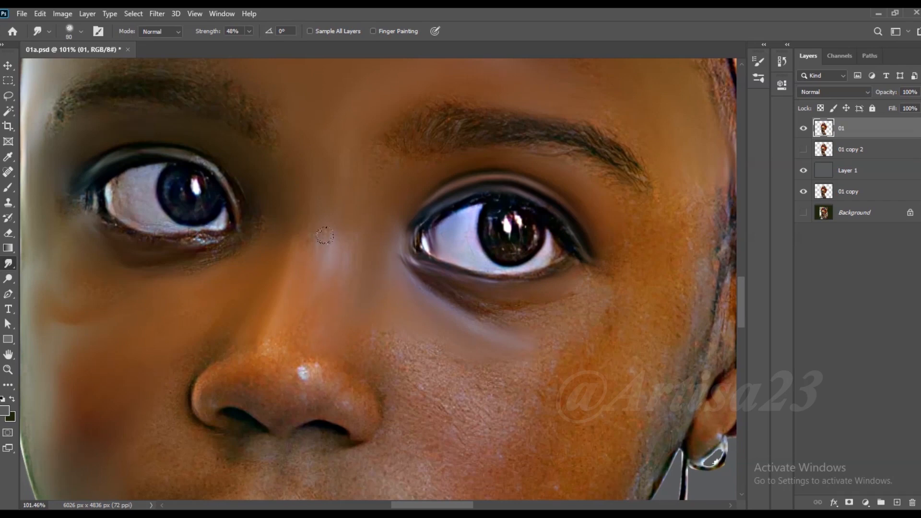
mouse_move(499, 336)
mouse_down()
mouse_move(469, 298)
mouse_move(567, 363)
mouse_move(511, 390)
mouse_move(536, 413)
mouse_up()
key(bracketright)
key(bracketright)
key(bracketright)
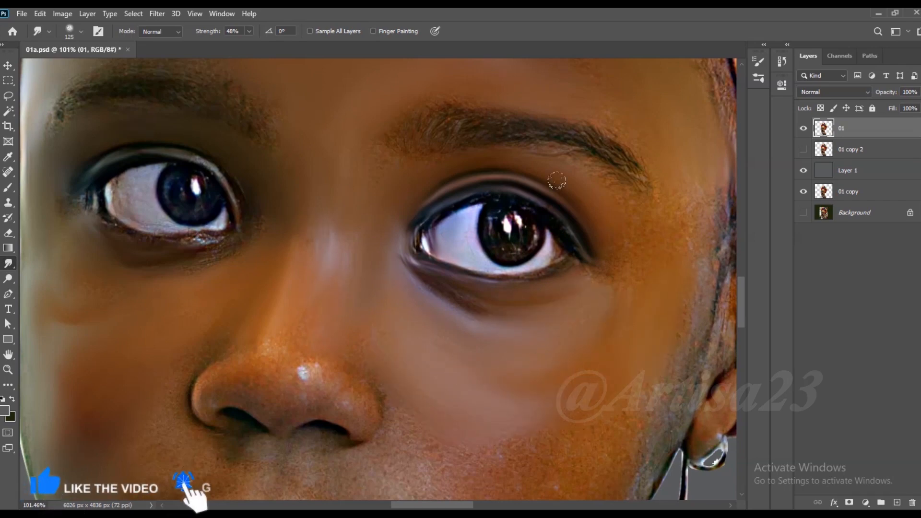
- Smudge the skin from her left temple down the outer cheek to the jaw with a brush of about 125
scroll(561, 178, down, 1)
mouse_move(648, 234)
mouse_down()
mouse_move(605, 372)
mouse_move(535, 335)
mouse_up()
scroll(547, 375, down, 2)
scroll(509, 359, up, 2)
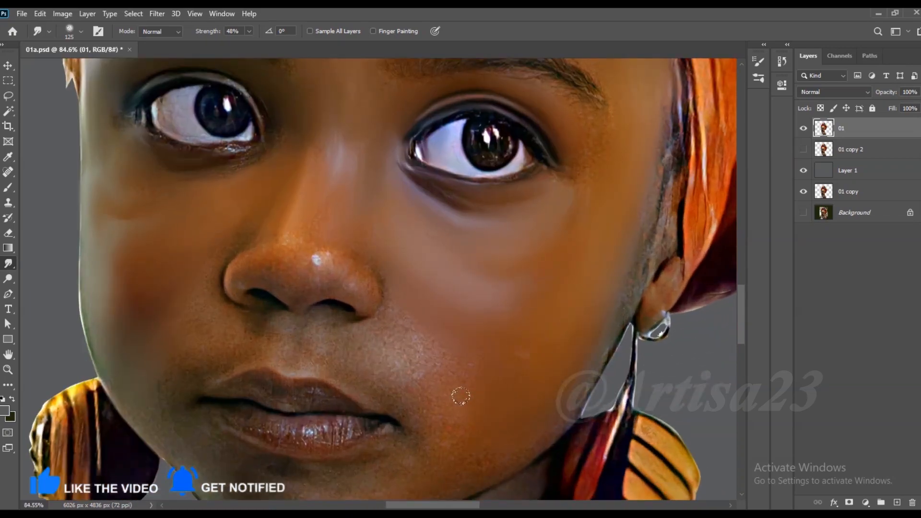
- Smudge the skin beside her nose and between the nose and upper lip with a brush of about 70
scroll(447, 302, up, 1)
key(bracketleft)
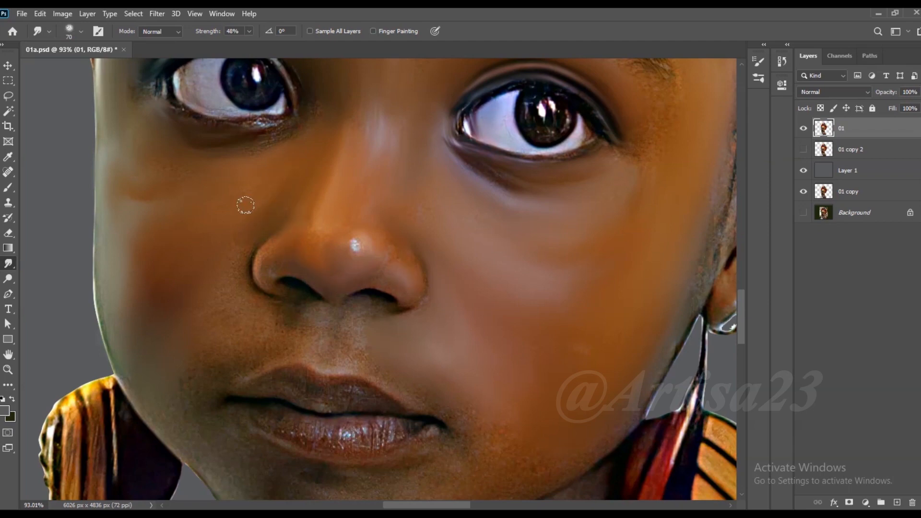
drag(258, 328, 224, 322)
drag(305, 320, 317, 348)
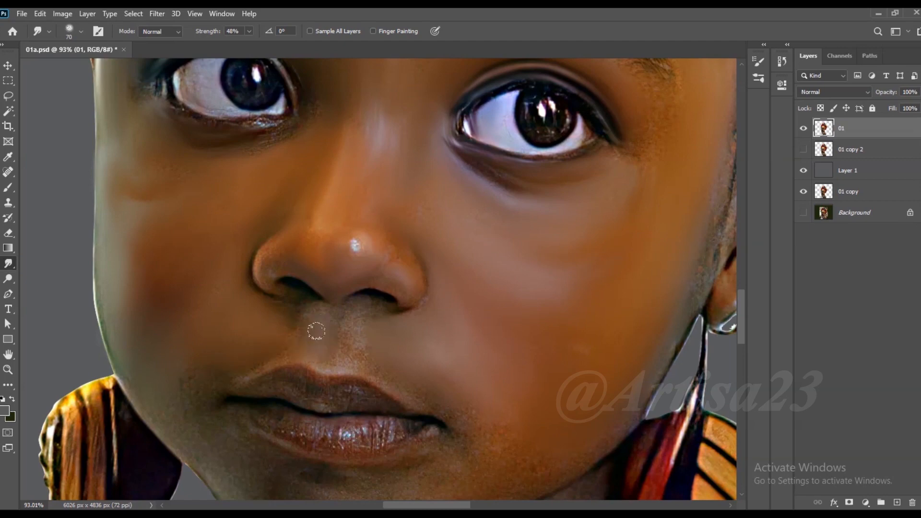
key(bracketright)
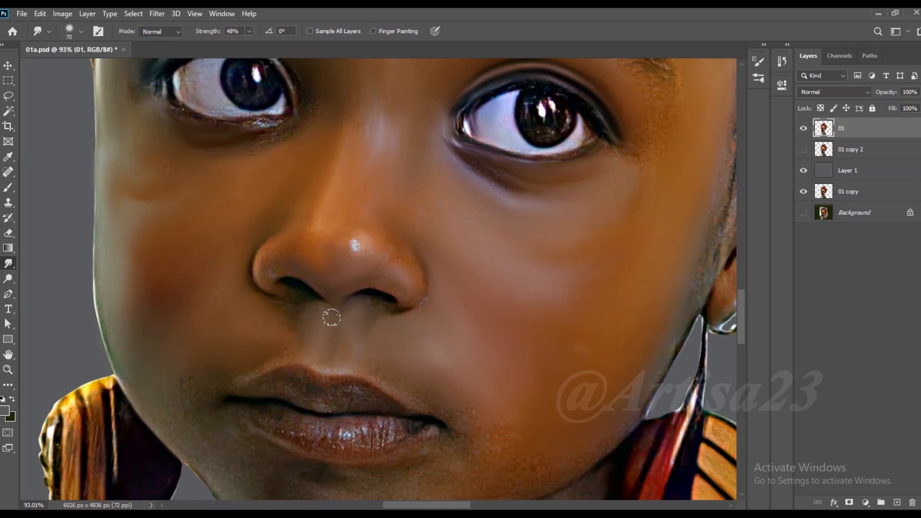
- Smudge the skin around the mouth corners, below the lower lip and across the chin with a brush of about 100
scroll(395, 173, down, 2)
scroll(216, 355, up, 1)
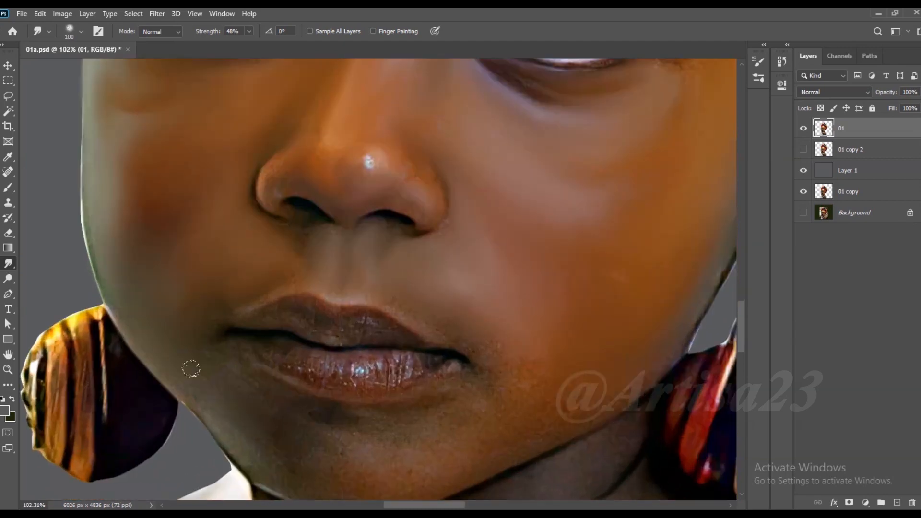
key(bracketright)
key(bracketleft)
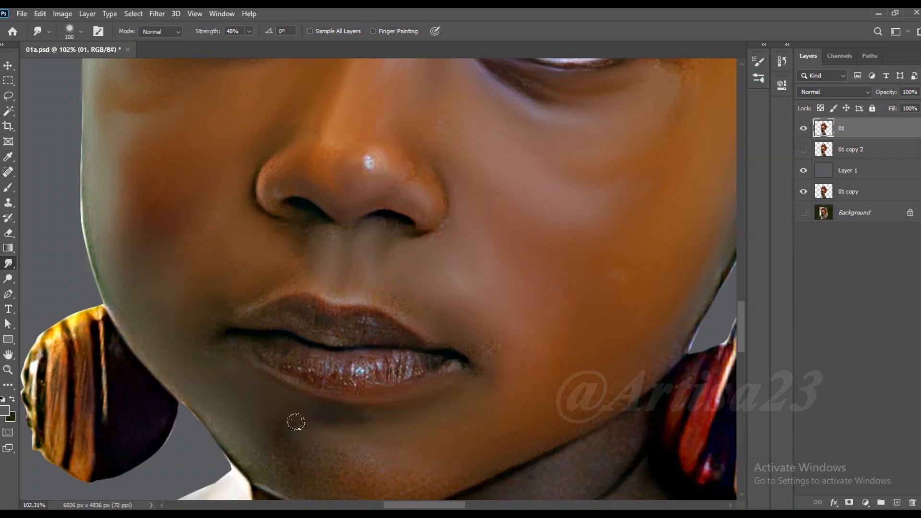
scroll(426, 272, down, 1)
key(bracketleft)
key(bracketleft)
- Smudge the skin and fine hair in front of her left ear with a brush of about 100
scroll(480, 382, down, 5)
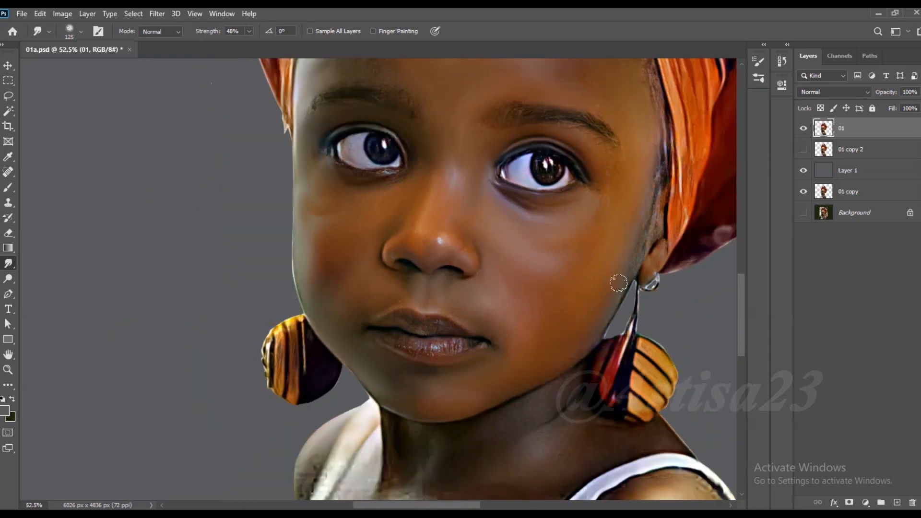
scroll(623, 280, up, 2)
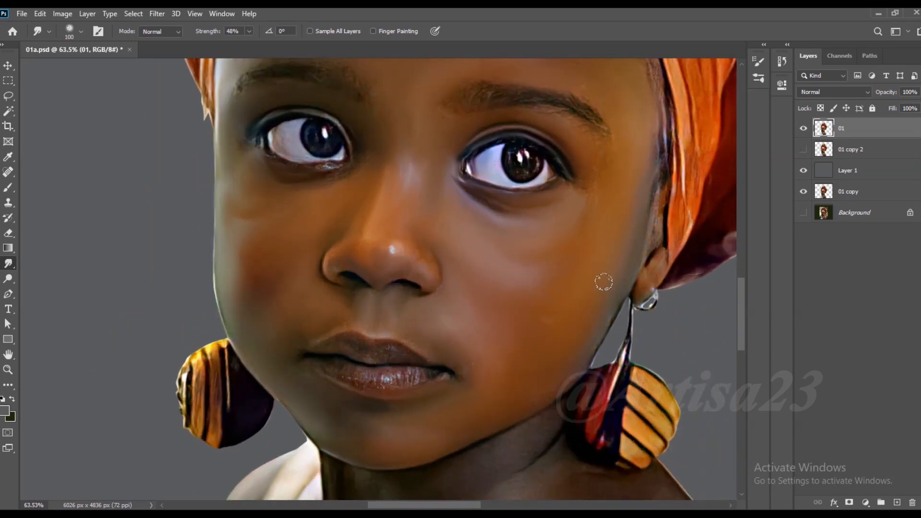
key(bracketleft)
key(bracketleft)
- Smudge her left eyebrow into a soft painted shape with a brush of about 70
scroll(598, 149, up, 3)
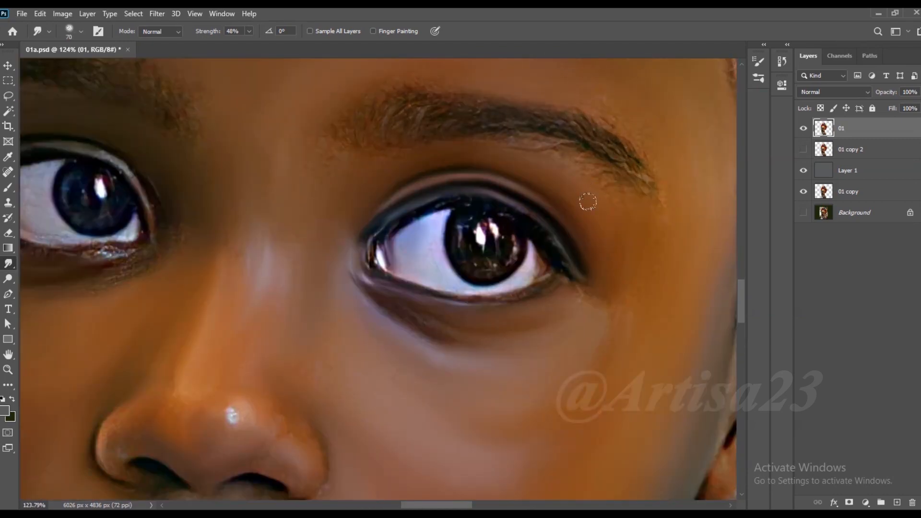
drag(507, 119, 350, 131)
key(bracketright)
mouse_move(504, 124)
mouse_down()
mouse_move(590, 147)
mouse_move(639, 180)
mouse_move(566, 144)
mouse_up()
drag(647, 156, 563, 104)
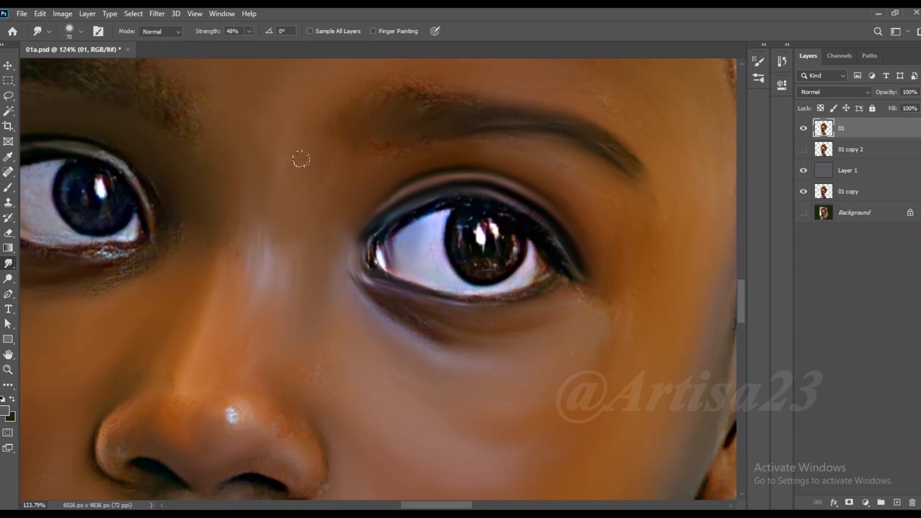
- Smudge her right eyebrow into a soft shape and blend the skin just above it with a brush of about 70
scroll(411, 256, down, 2)
scroll(438, 100, up, 2)
scroll(651, 146, down, 2)
scroll(289, 136, up, 2)
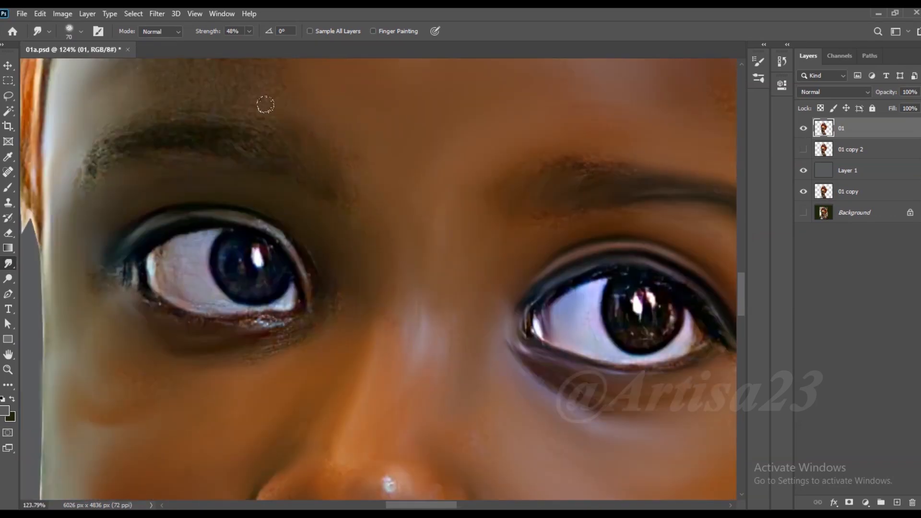
drag(273, 106, 353, 121)
drag(195, 163, 166, 188)
drag(342, 98, 379, 134)
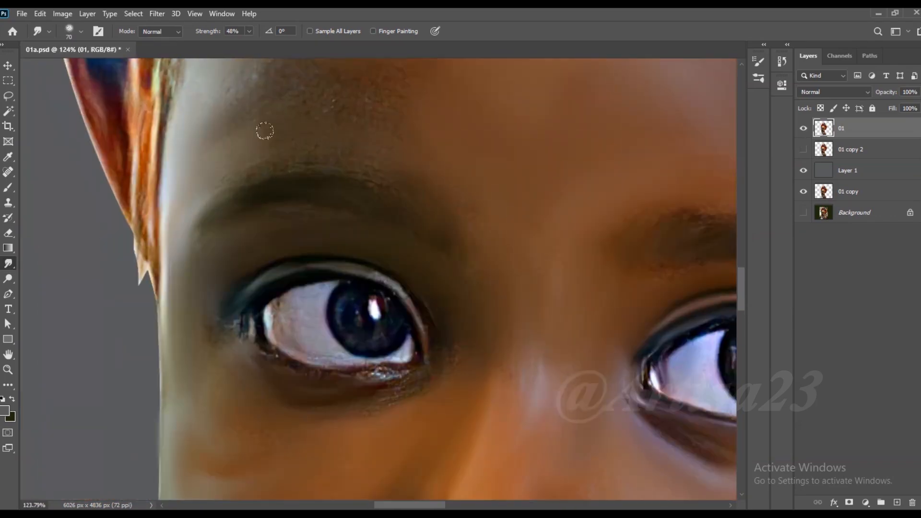
- Smudge the forehead skin above her right eyebrow smooth with a brush enlarged to about 90
scroll(249, 126, down, 3)
drag(321, 68, 429, 140)
key(bracketright)
key(bracketright)
key(bracketright)
mouse_move(371, 150)
mouse_down()
mouse_move(358, 144)
mouse_move(399, 179)
mouse_up()
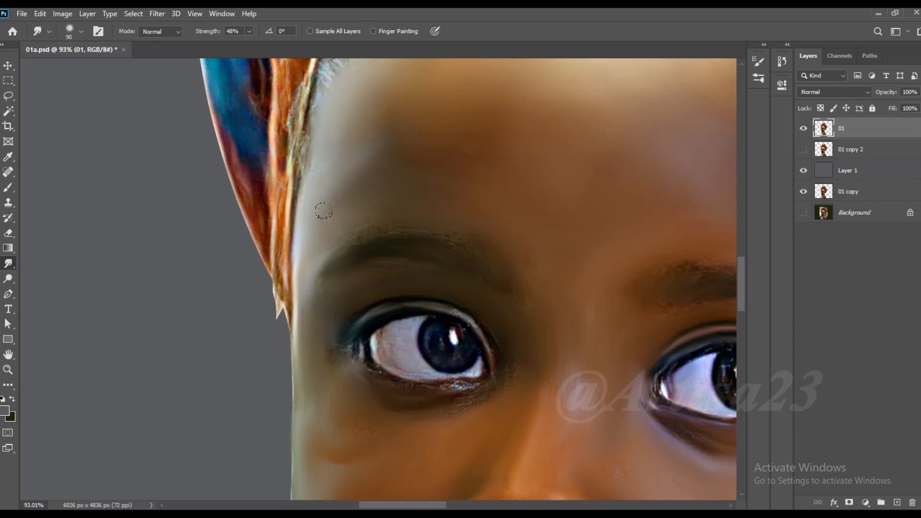
- Smudge the hair along the headwrap edge from her right temple to the centre of the hairline in short strokes
scroll(314, 235, down, 9)
scroll(425, 101, up, 8)
drag(431, 76, 447, 123)
mouse_move(420, 72)
mouse_down()
mouse_move(411, 111)
mouse_move(386, 110)
mouse_up()
drag(396, 72, 353, 131)
mouse_move(367, 81)
mouse_down()
mouse_move(327, 101)
mouse_move(286, 143)
mouse_move(257, 185)
mouse_move(261, 194)
mouse_move(213, 235)
mouse_up()
drag(244, 188, 226, 209)
drag(288, 136, 254, 175)
key(bracketright)
mouse_move(352, 144)
mouse_down()
mouse_move(340, 161)
mouse_move(314, 163)
mouse_up()
drag(380, 105, 357, 151)
drag(414, 96, 376, 160)
drag(432, 113, 410, 139)
key(bracketleft)
mouse_move(469, 67)
mouse_down()
mouse_move(461, 115)
mouse_move(442, 130)
mouse_up()
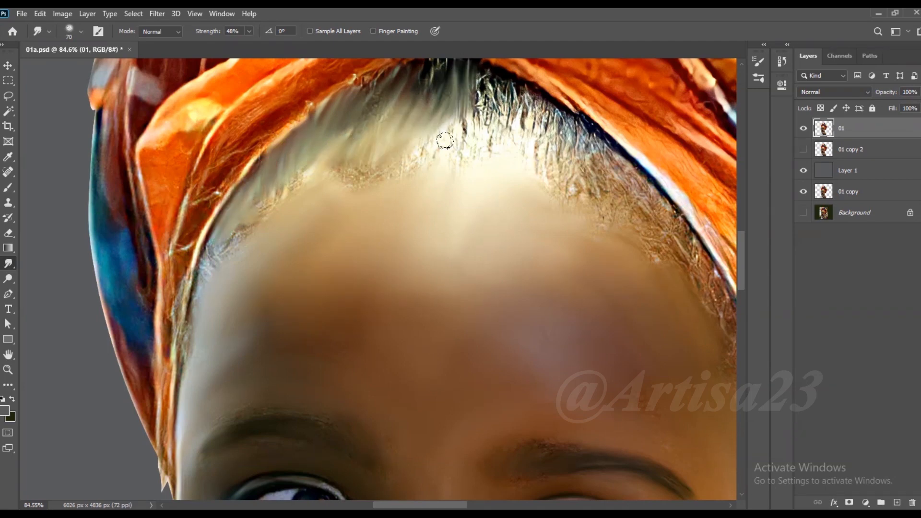
- Smudge the hair from the centre of the hairline towards her left side under the headwrap with a brush of about 70
scroll(456, 106, up, 2)
drag(390, 80, 338, 108)
drag(481, 85, 513, 100)
mouse_move(483, 95)
mouse_down()
mouse_move(476, 135)
mouse_move(499, 132)
mouse_up()
mouse_move(513, 102)
mouse_down()
mouse_move(524, 132)
mouse_move(548, 148)
mouse_up()
mouse_move(549, 120)
mouse_down()
mouse_move(571, 160)
mouse_move(598, 176)
mouse_up()
drag(594, 142, 640, 196)
drag(608, 165, 587, 198)
drag(576, 152, 562, 195)
drag(534, 144, 549, 182)
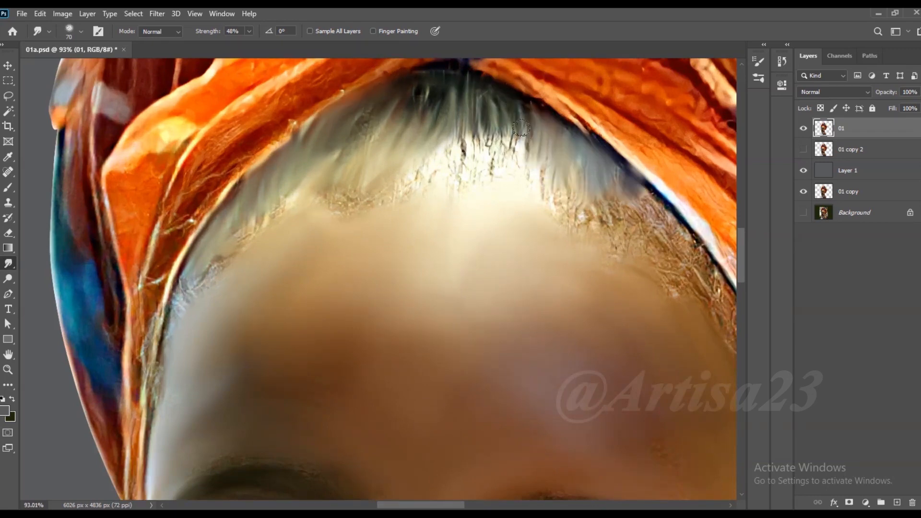
- Smudge the remaining light hairs at the centre of the hairline and the hair down to her left temple
drag(521, 129, 484, 161)
drag(477, 126, 398, 188)
drag(399, 132, 398, 144)
scroll(398, 145, down, 3)
drag(568, 188, 582, 211)
drag(582, 183, 616, 230)
mouse_move(601, 197)
mouse_down()
mouse_move(661, 289)
mouse_move(580, 197)
mouse_move(622, 242)
mouse_move(664, 335)
mouse_up()
- Blend the lower edge of the hairline into the forehead from side to side with a larger Smudge brush of about 125
scroll(570, 161, down, 3)
key(])
key(])
key(])
key(bracketleft)
mouse_move(585, 222)
mouse_down()
mouse_move(515, 160)
mouse_move(490, 173)
mouse_move(474, 159)
mouse_move(494, 150)
mouse_move(472, 164)
mouse_move(397, 158)
mouse_move(340, 190)
mouse_move(339, 219)
mouse_move(369, 193)
mouse_move(319, 247)
mouse_move(315, 234)
mouse_move(298, 300)
mouse_up()
key(bracketright)
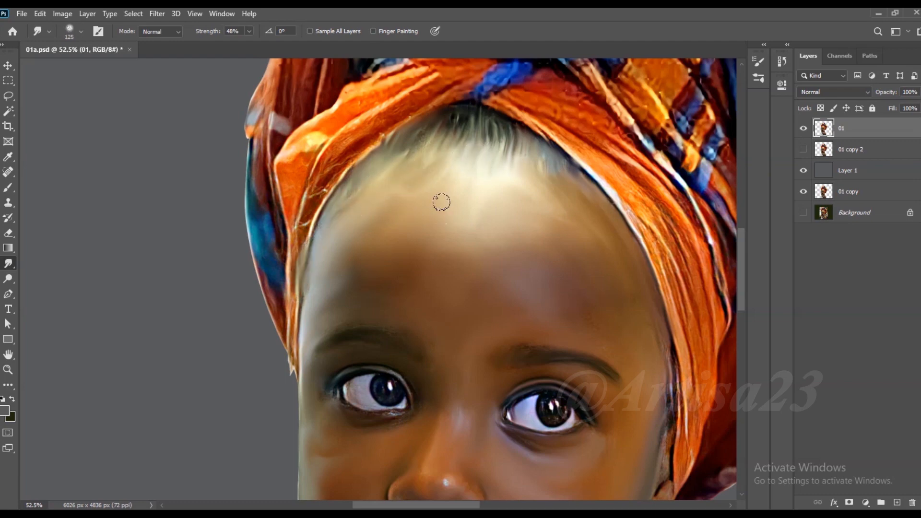
- Smudge the upper and lower lips smooth, including the lower lip's highlight, with a brush of about 50
scroll(433, 184, down, 10)
scroll(488, 401, up, 7)
scroll(387, 280, up, 11)
key(bracketleft)
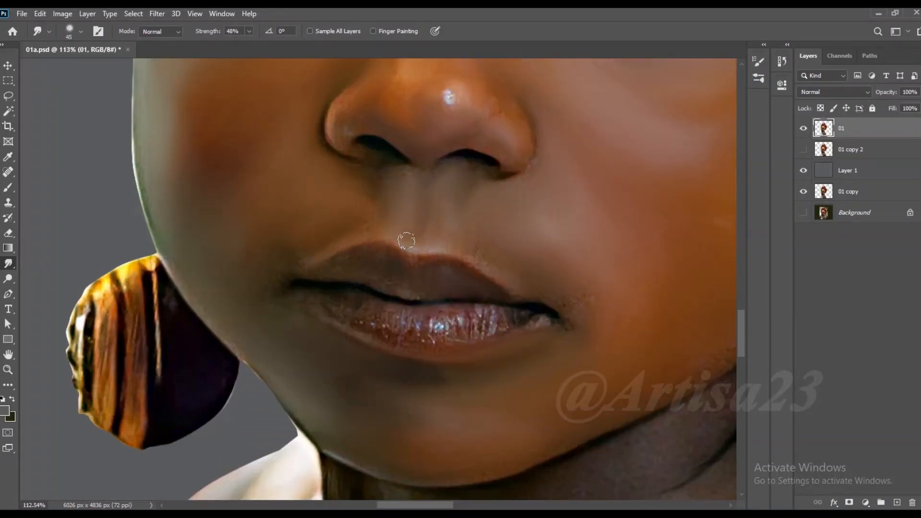
mouse_move(537, 325)
mouse_down()
mouse_move(458, 318)
mouse_move(416, 337)
mouse_move(347, 311)
mouse_move(419, 341)
mouse_move(469, 328)
mouse_move(430, 318)
mouse_move(513, 314)
mouse_move(480, 313)
mouse_move(473, 341)
mouse_move(540, 329)
mouse_up()
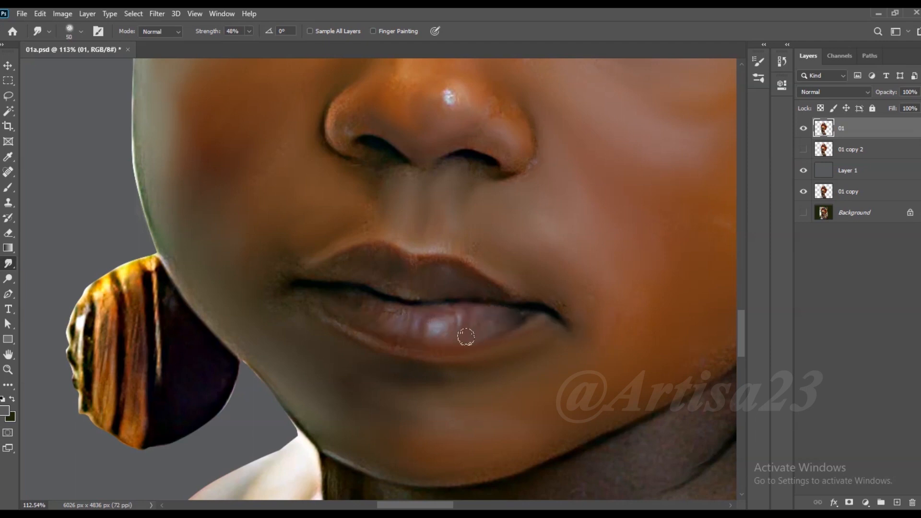
- Smudge the skin of the nose and its nostril wings, softening the highlight on the tip
key(bracketright)
key(bracketright)
scroll(412, 303, down, 4)
scroll(481, 153, up, 5)
key(bracketright)
key(bracketleft)
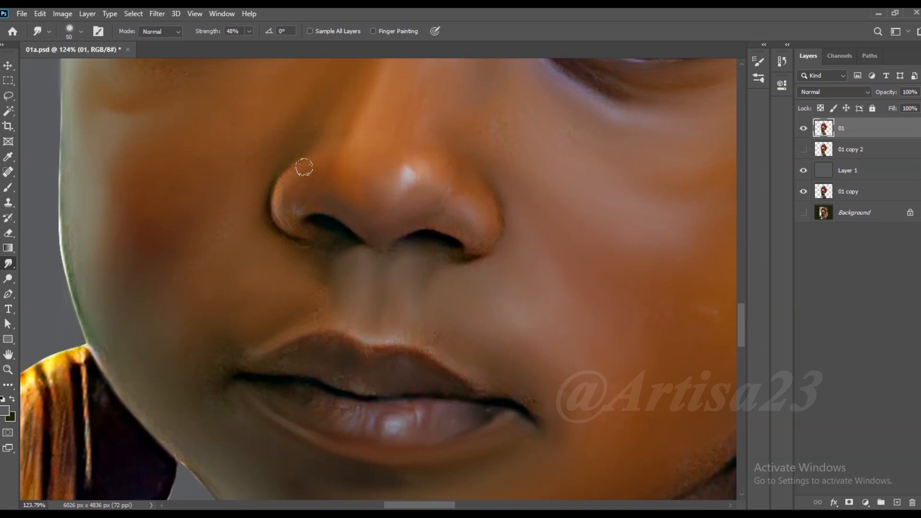
- Smudge the striped earring at her right ear along its stripes with a brush of about 70
scroll(359, 208, down, 4)
scroll(168, 432, up, 4)
scroll(432, 295, down, 2)
scroll(184, 327, up, 1)
mouse_move(170, 274)
mouse_down()
mouse_move(154, 359)
mouse_move(195, 356)
mouse_move(220, 267)
mouse_move(220, 339)
mouse_up()
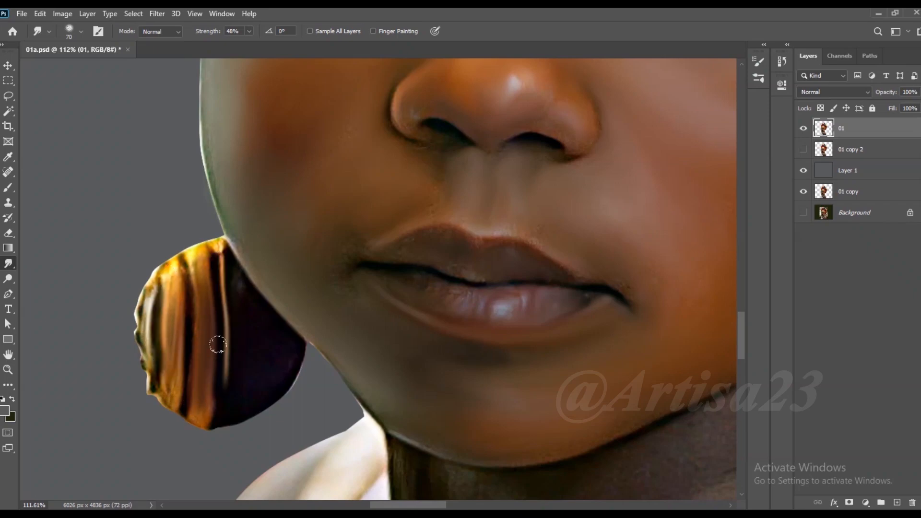
- Smudge the skin of the neck and chest down to the dress neckline with a brush of about 150
scroll(496, 222, down, 5)
scroll(496, 222, down, 2)
scroll(451, 345, up, 3)
key(bracketright)
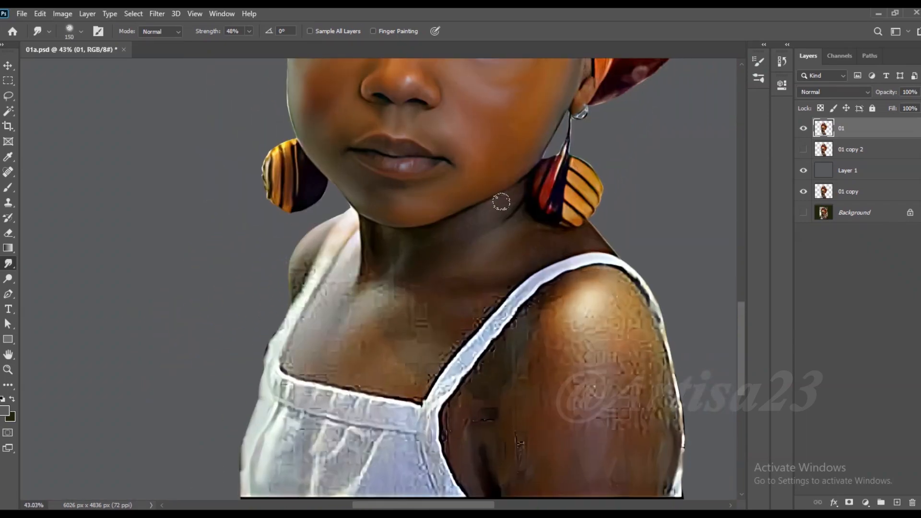
mouse_move(400, 251)
mouse_down()
mouse_move(356, 328)
mouse_move(326, 351)
mouse_move(461, 322)
mouse_move(403, 355)
mouse_move(335, 368)
mouse_move(334, 280)
mouse_move(372, 291)
mouse_move(370, 269)
mouse_move(318, 312)
mouse_move(350, 362)
mouse_up()
key(bracketleft)
key(bracketleft)
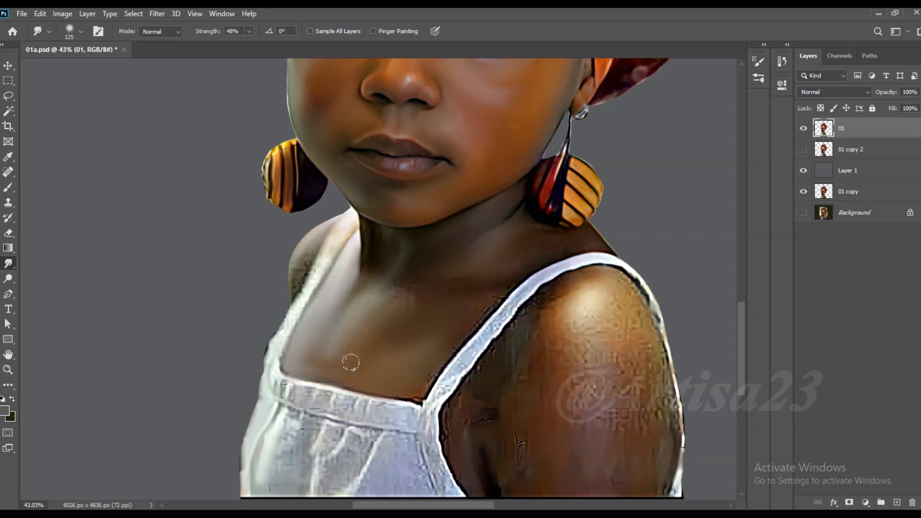
- Smudge her left shoulder and upper arm smooth with a brush enlarged to about 300
mouse_move(503, 356)
mouse_down()
mouse_move(470, 373)
mouse_move(490, 436)
mouse_up()
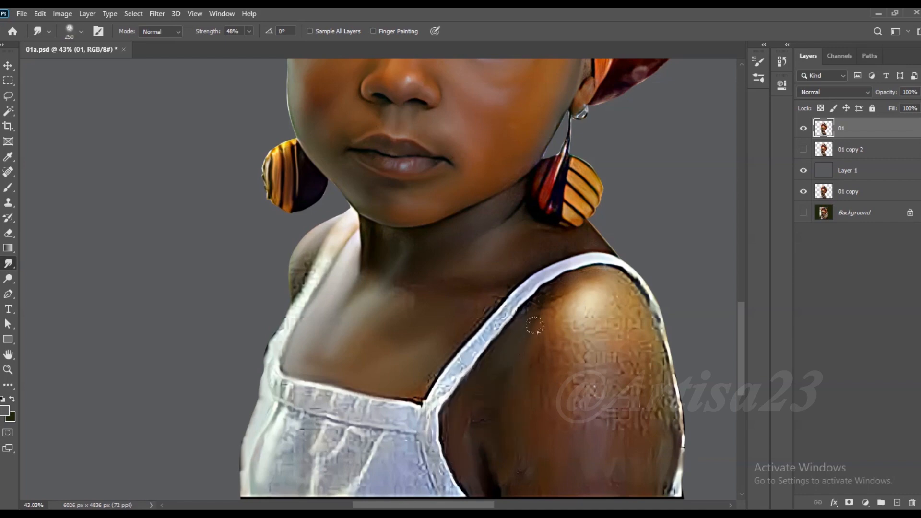
mouse_move(555, 288)
mouse_down()
mouse_move(575, 355)
mouse_move(587, 312)
mouse_move(612, 293)
mouse_move(621, 315)
mouse_move(606, 383)
mouse_move(628, 411)
mouse_move(617, 461)
mouse_move(598, 437)
mouse_up()
scroll(590, 227, down, 4)
key(bracketright)
scroll(564, 431, up, 2)
mouse_move(550, 393)
mouse_down()
mouse_move(523, 374)
mouse_move(600, 405)
mouse_move(632, 392)
mouse_up()
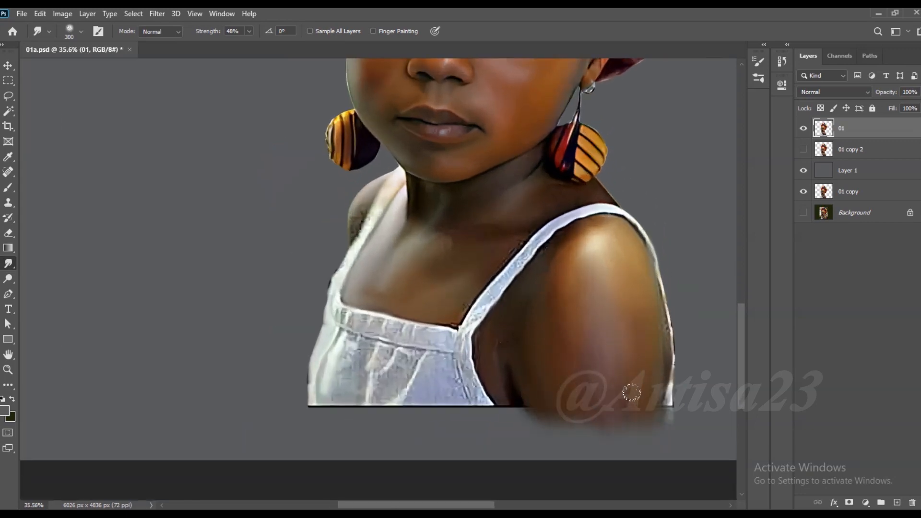
- Smudge the outer side of her left arm and pull its cut-off lower end downwards into a soft fade
key(bracketleft)
mouse_move(648, 289)
mouse_down()
mouse_move(630, 399)
mouse_move(464, 391)
mouse_move(461, 405)
mouse_move(368, 398)
mouse_move(316, 415)
mouse_move(355, 439)
mouse_move(517, 429)
mouse_up()
key(bracketright)
key(bracketright)
key(bracketright)
key(bracketleft)
key(bracketleft)
mouse_move(654, 413)
mouse_down()
mouse_move(563, 403)
mouse_move(525, 442)
mouse_move(617, 422)
mouse_move(645, 439)
mouse_up()
- Smudge the front of the white dress along its folds and fade its lower edge downwards
key(bracketright)
key(bracketright)
mouse_move(387, 361)
mouse_down()
mouse_move(360, 367)
mouse_move(341, 356)
mouse_move(318, 372)
mouse_move(417, 380)
mouse_up()
key(bracketleft)
key(bracketleft)
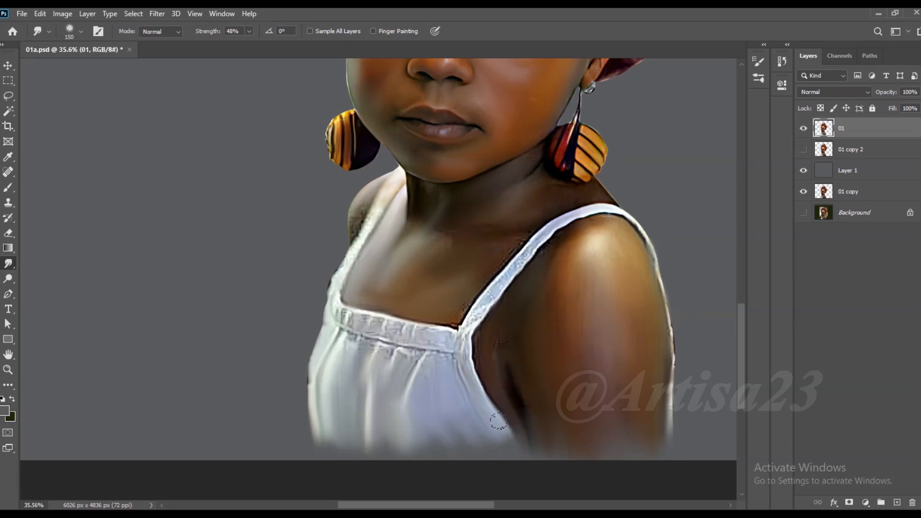
- Smudge the left shoulder strap of the dress lengthwise with a smaller brush
scroll(503, 283, up, 3)
key(bracketleft)
drag(426, 336, 619, 167)
drag(439, 355, 451, 340)
- Smudge the gathered neckline band of the dress and the folds just below it with a brush of about 100
mouse_move(427, 376)
mouse_down()
mouse_move(428, 430)
mouse_move(366, 419)
mouse_up()
key(bracketright)
key(bracketright)
mouse_move(351, 458)
mouse_down()
mouse_move(326, 418)
mouse_move(213, 379)
mouse_move(272, 354)
mouse_move(339, 379)
mouse_up()
key(bracketleft)
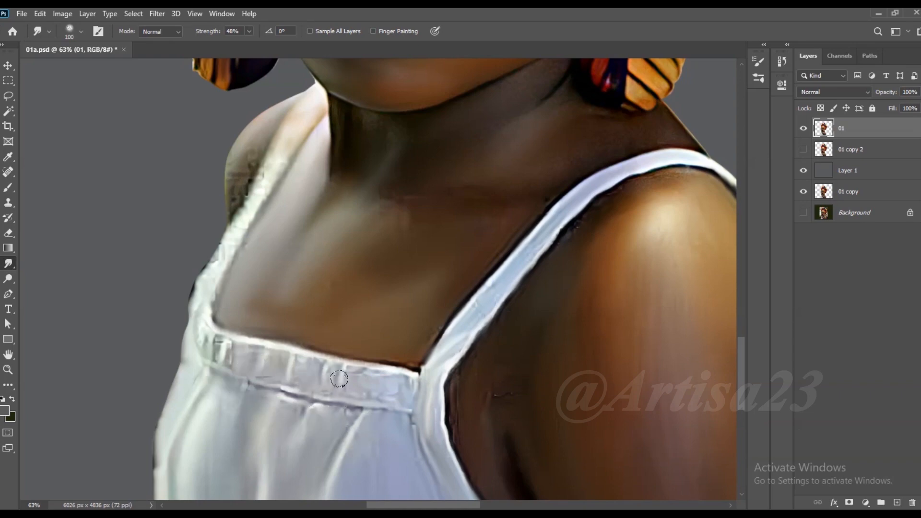
key(bracketleft)
key(bracketleft)
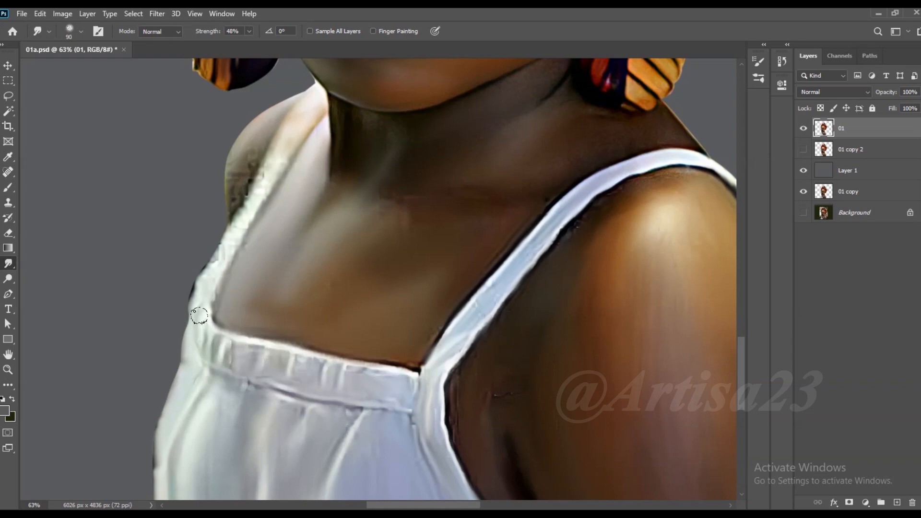
- Smudge the dress strap on her right shoulder and the shoulder skin beside it
key(bracketleft)
drag(279, 160, 216, 261)
key(bracketright)
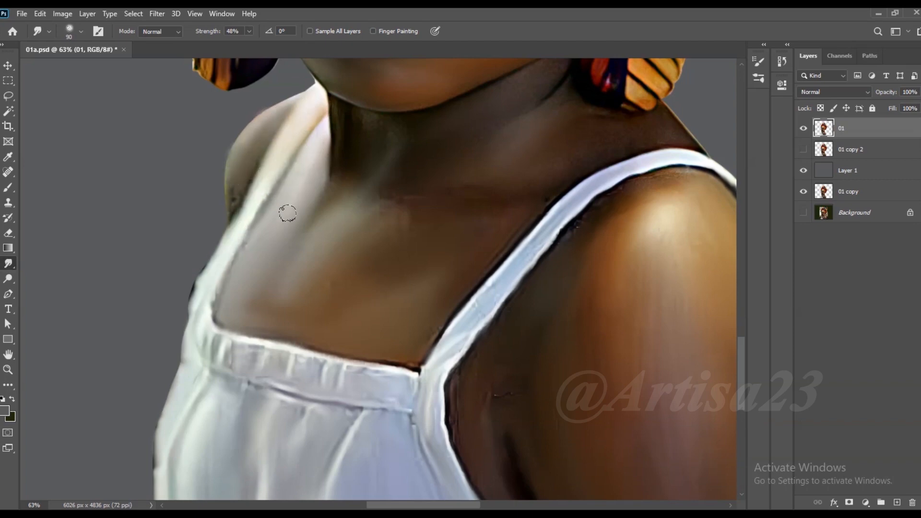
- Smudge the skin at the base of the neck and upper chest with a larger brush
key(bracketright)
key(bracketright)
drag(381, 209, 424, 216)
- Smudge the pleats of the neckline band and the outer side edge of the dress with a smaller brush
key(bracketleft)
key(bracketleft)
key(bracketleft)
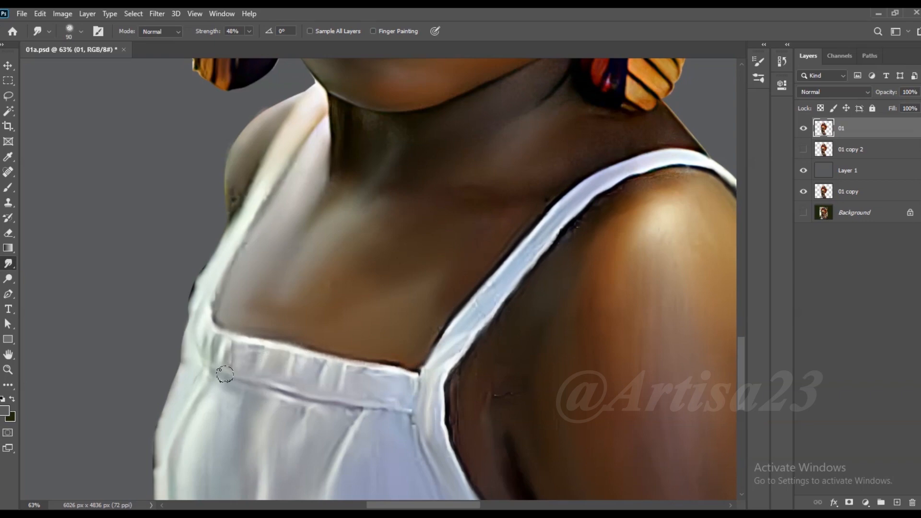
scroll(333, 194, down, 3)
scroll(340, 359, up, 3)
drag(314, 329, 298, 332)
key(bracketright)
drag(158, 348, 144, 411)
- Smudge the lower end of her left arm and the skin along the strap and armpit with a brush of about 150
scroll(409, 341, down, 3)
key(bracketright)
key(bracketright)
key(bracketright)
scroll(525, 426, up, 2)
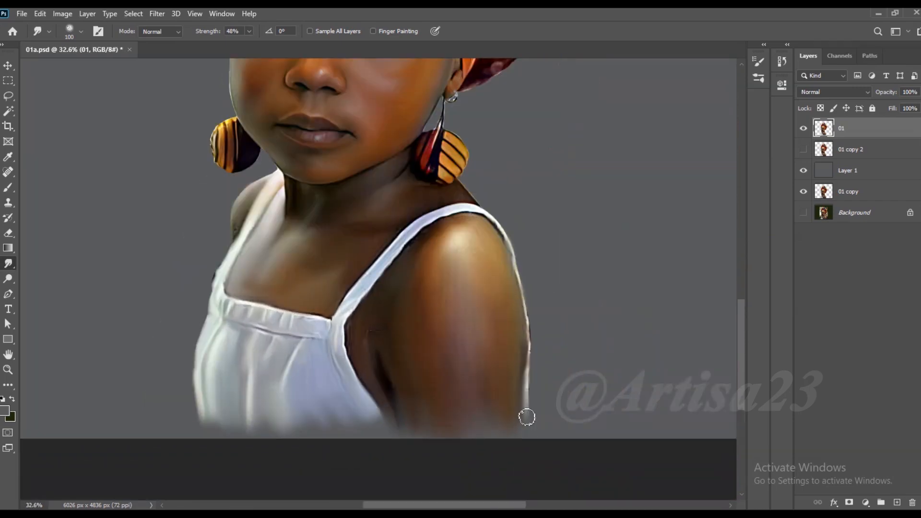
key(bracketleft)
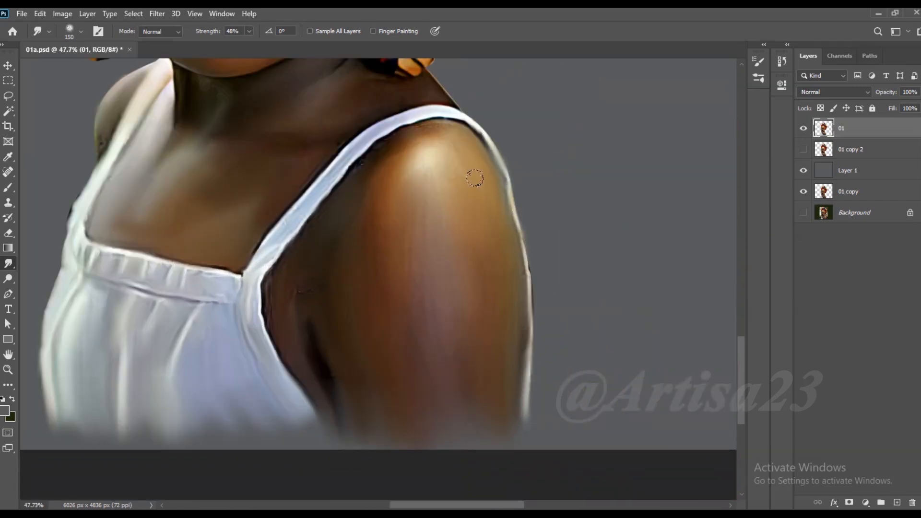
scroll(478, 189, up, 2)
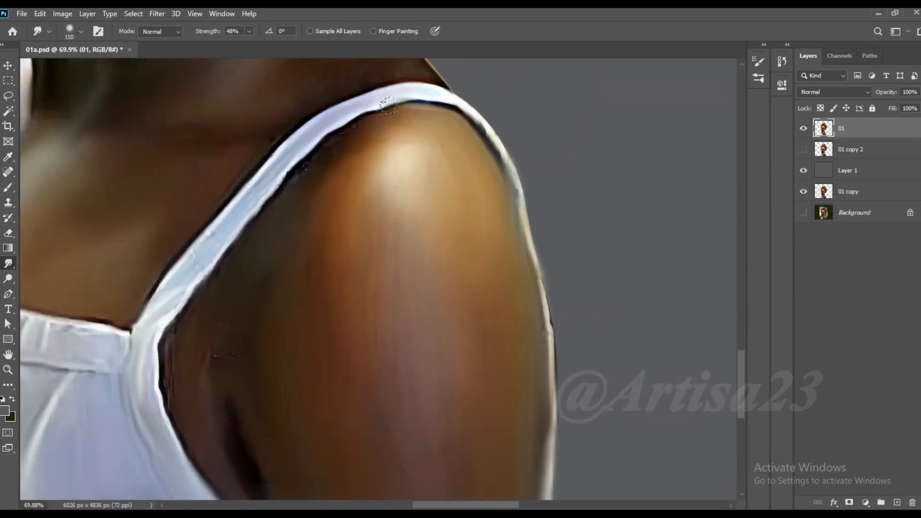
scroll(366, 139, down, 1)
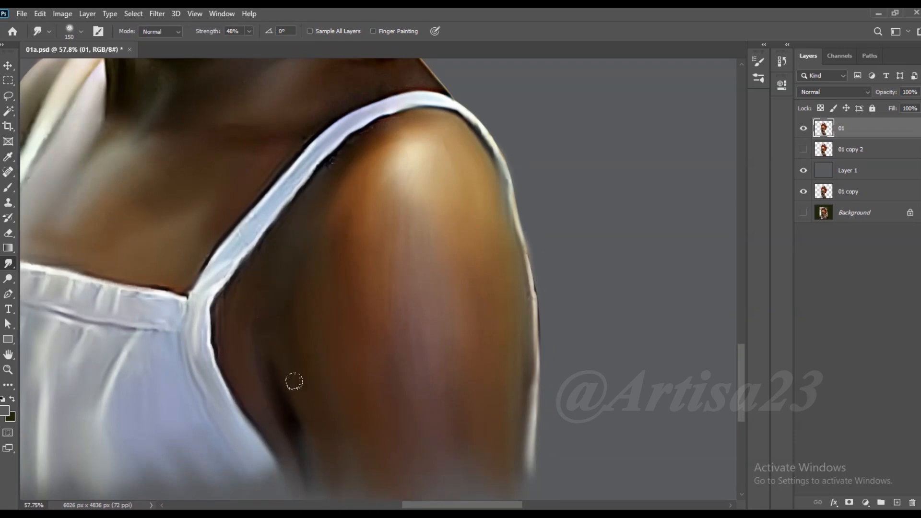
- Smudge the skin of her left upper arm with a brush enlarged to 250
scroll(417, 275, down, 1)
key(bracketright)
key(bracketright)
key(bracketright)
key(bracketright)
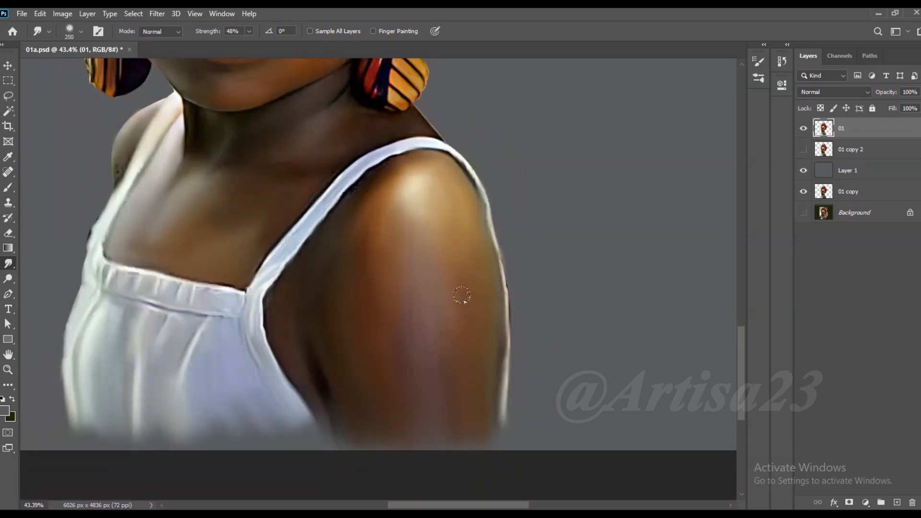
- Smudge the orange striped half of the earring under her left ear with a brush of about 70 to 80
scroll(427, 354, down, 1)
scroll(371, 127, up, 2)
scroll(394, 160, up, 1)
key(bracketleft)
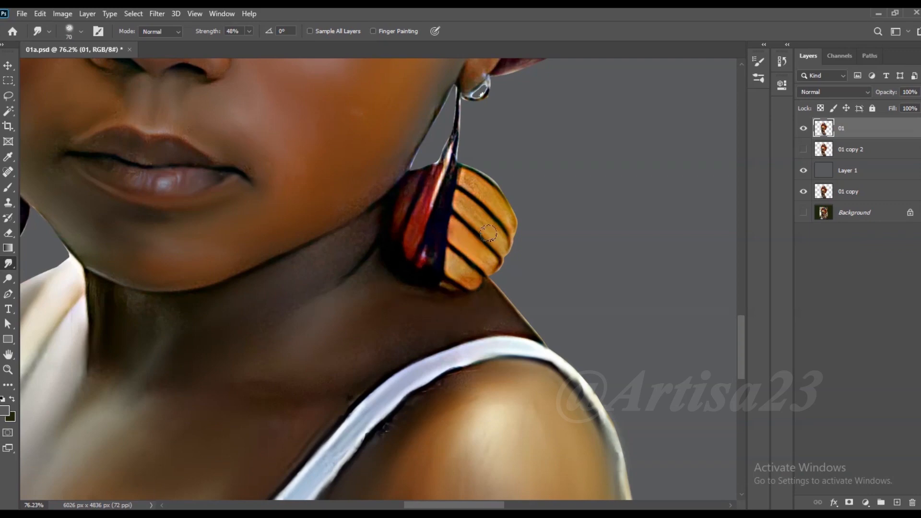
key(bracketleft)
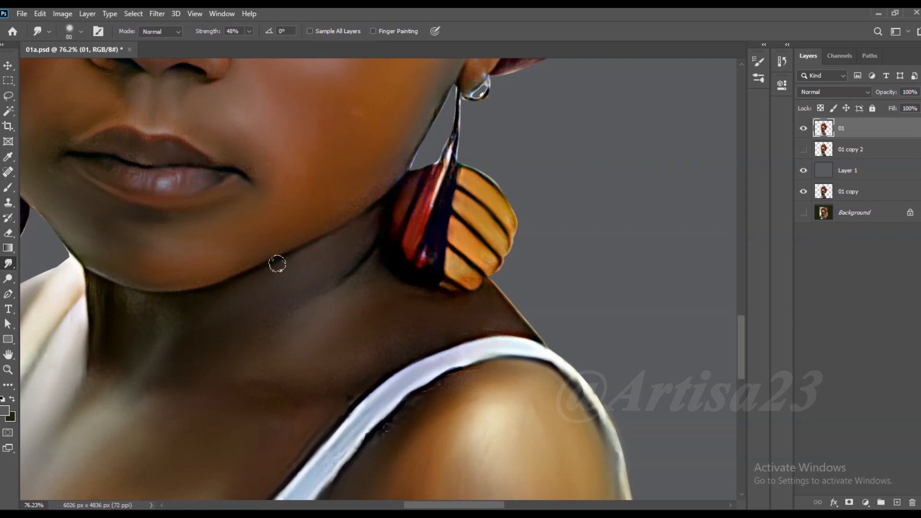
- Smudge her left earlobe and the silver stud on it with a brush of 30
scroll(373, 340, down, 3)
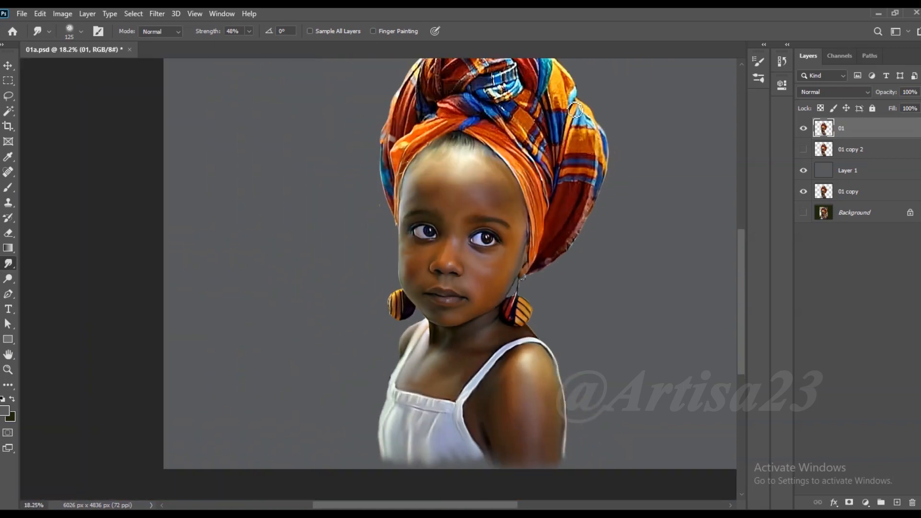
scroll(507, 397, up, 3)
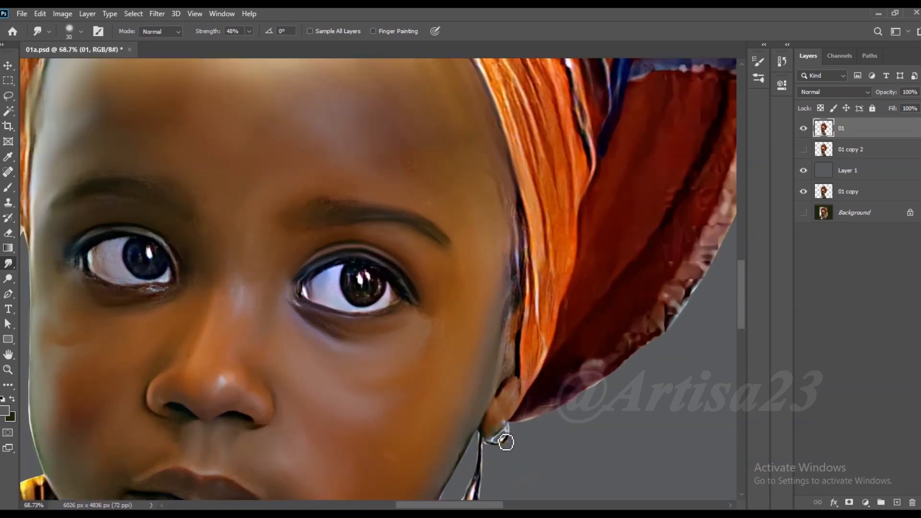
scroll(506, 442, up, 4)
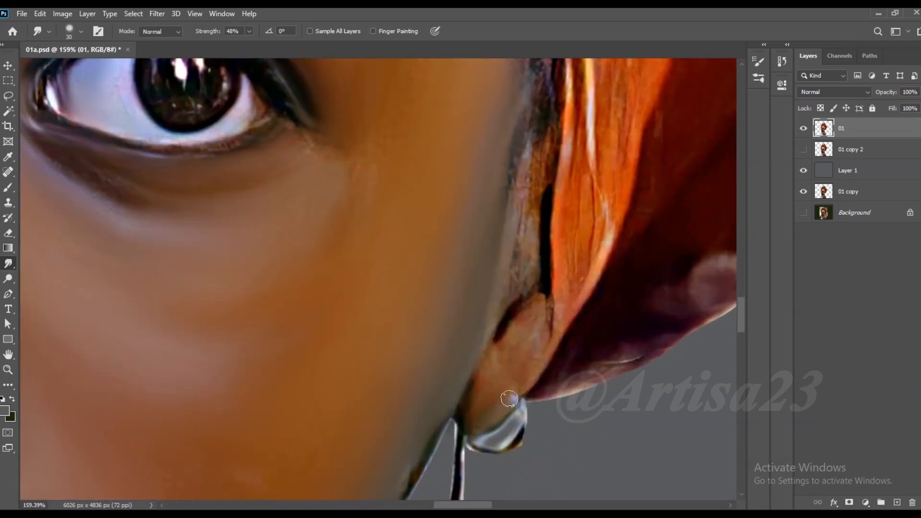
mouse_move(499, 391)
mouse_down()
mouse_move(542, 312)
mouse_move(465, 422)
mouse_move(506, 444)
mouse_up()
- Set the smudge strength to 56% and smudge the temple edge and the orange headwrap band beside it
scroll(506, 354, down, 3)
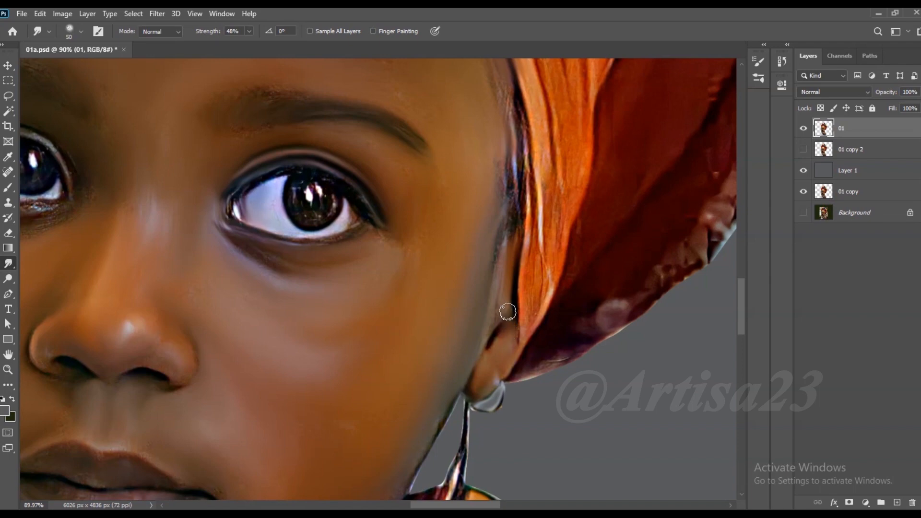
click(249, 31)
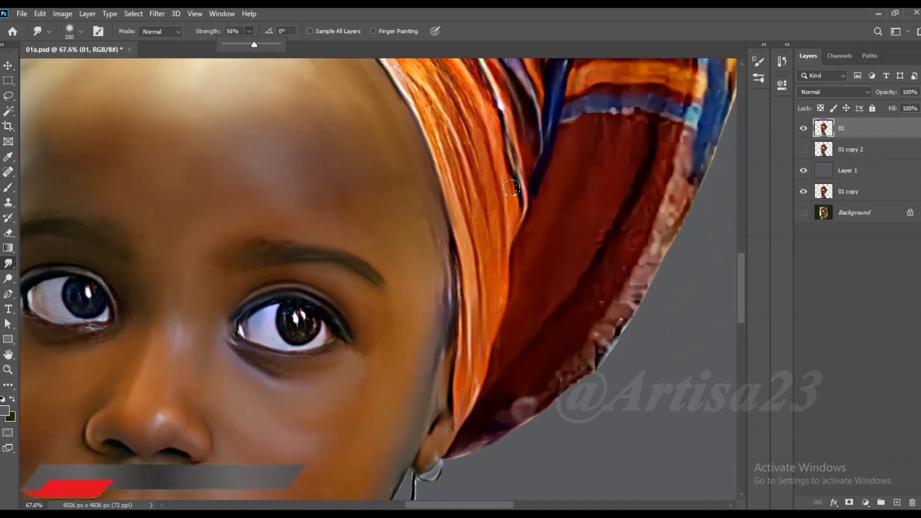
drag(511, 188, 491, 249)
drag(445, 139, 479, 303)
drag(442, 222, 452, 257)
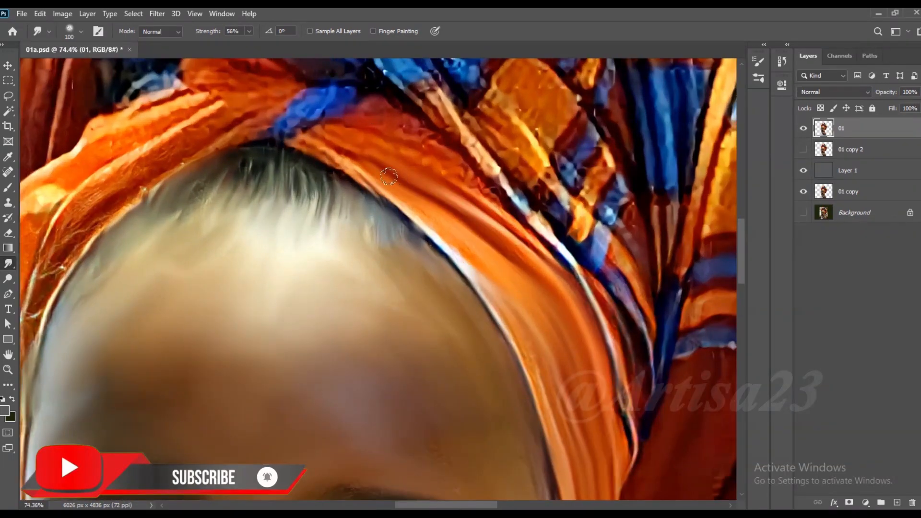
- Smudge the folds of the orange headwrap band above her left brow with a brush of about 100 to 150
drag(331, 146, 407, 212)
drag(310, 128, 350, 157)
drag(446, 180, 492, 199)
drag(397, 123, 494, 202)
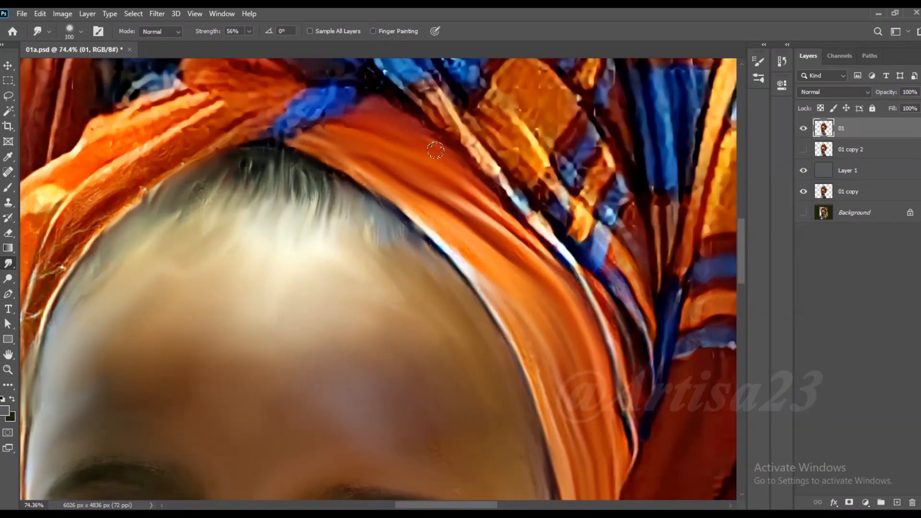
- Smudge the plaid strip behind the orange band and the dark and blue folds beside it with a brush of 90
mouse_move(429, 112)
mouse_down()
mouse_move(490, 166)
mouse_move(469, 122)
mouse_move(508, 149)
mouse_up()
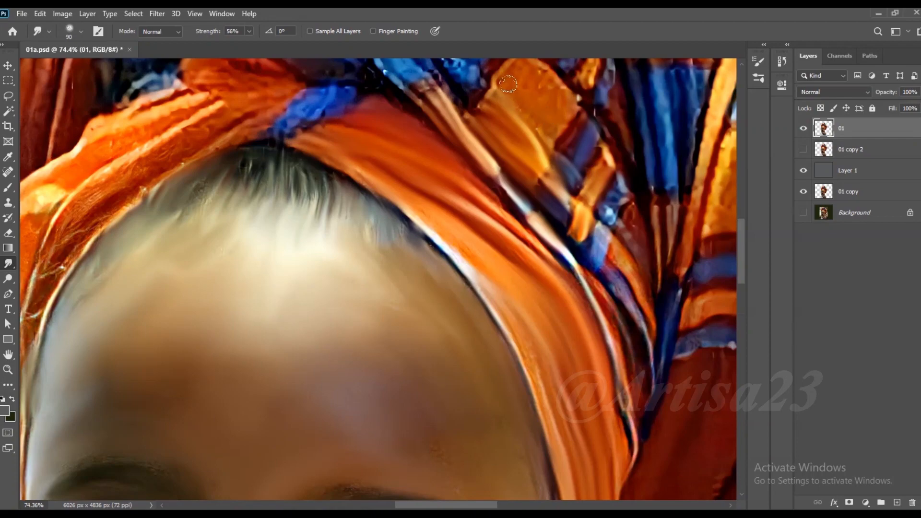
mouse_move(623, 263)
mouse_down()
mouse_move(641, 316)
mouse_move(606, 269)
mouse_move(650, 379)
mouse_up()
scroll(463, 360, down, 6)
scroll(583, 283, up, 7)
drag(550, 290, 545, 335)
drag(573, 254, 576, 336)
scroll(565, 199, down, 4)
scroll(565, 200, up, 4)
drag(542, 183, 521, 267)
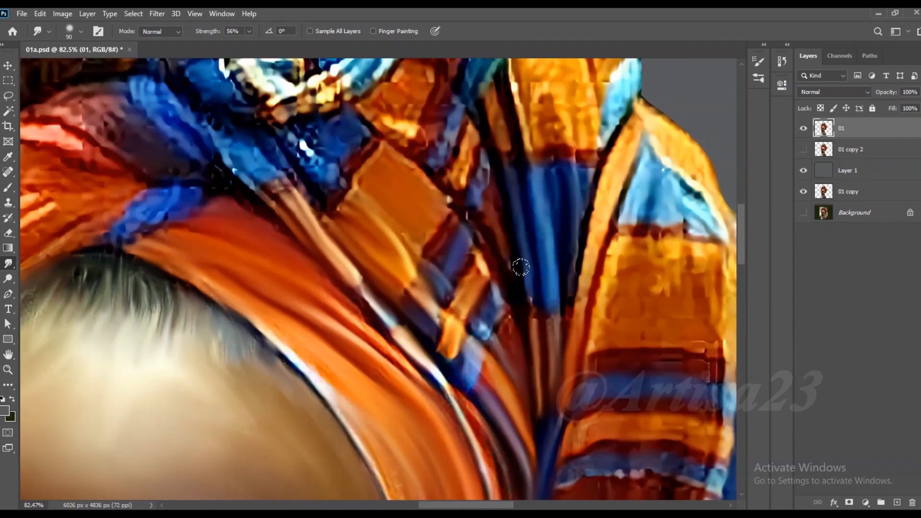
- Smudge the orange and blue patches beneath the headwrap knot and the blue strips crossing the orange band
scroll(521, 267, down, 2)
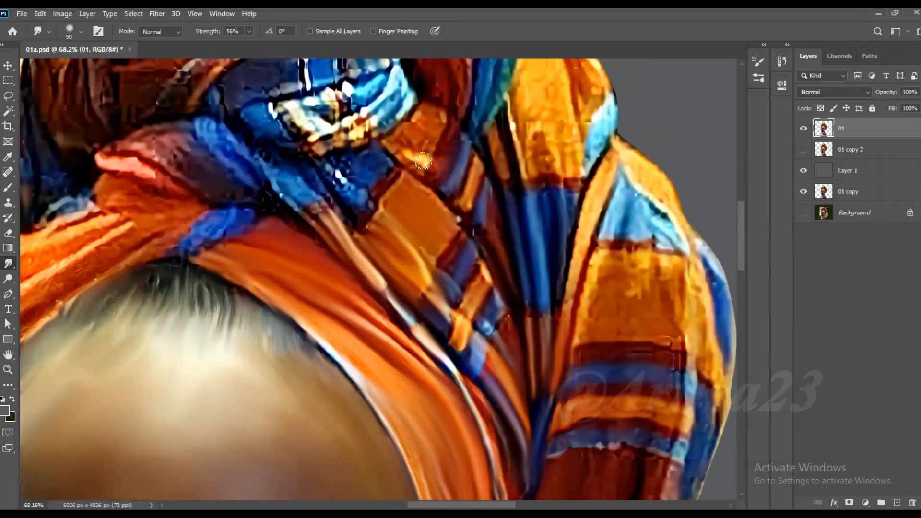
scroll(420, 132, down, 5)
scroll(408, 258, up, 6)
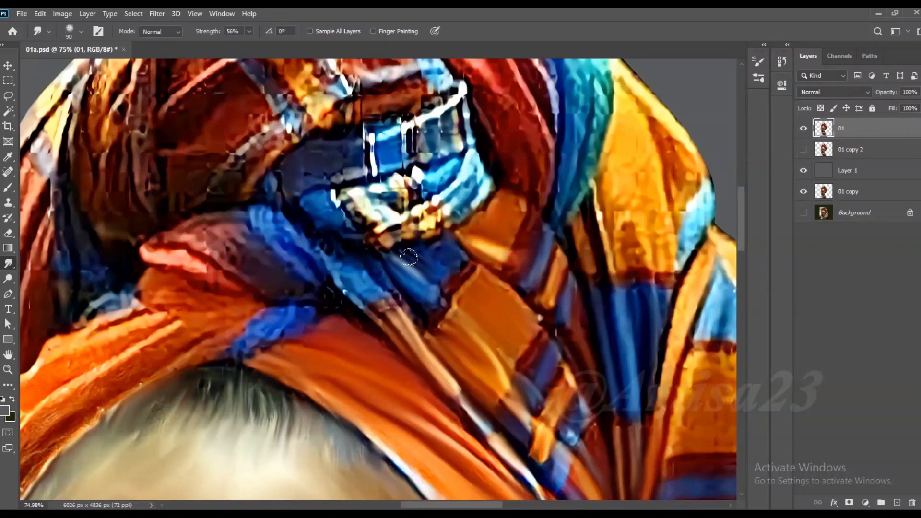
mouse_move(349, 266)
mouse_down()
mouse_move(354, 251)
mouse_move(336, 220)
mouse_move(269, 230)
mouse_move(313, 300)
mouse_move(248, 348)
mouse_up()
drag(349, 286, 437, 258)
- Smudge the orange band above her right brow along its folds with a brush of 100
key(bracketright)
mouse_move(316, 283)
mouse_down()
mouse_move(260, 314)
mouse_move(270, 277)
mouse_move(243, 271)
mouse_move(115, 346)
mouse_up()
drag(239, 318, 134, 390)
drag(297, 317, 197, 373)
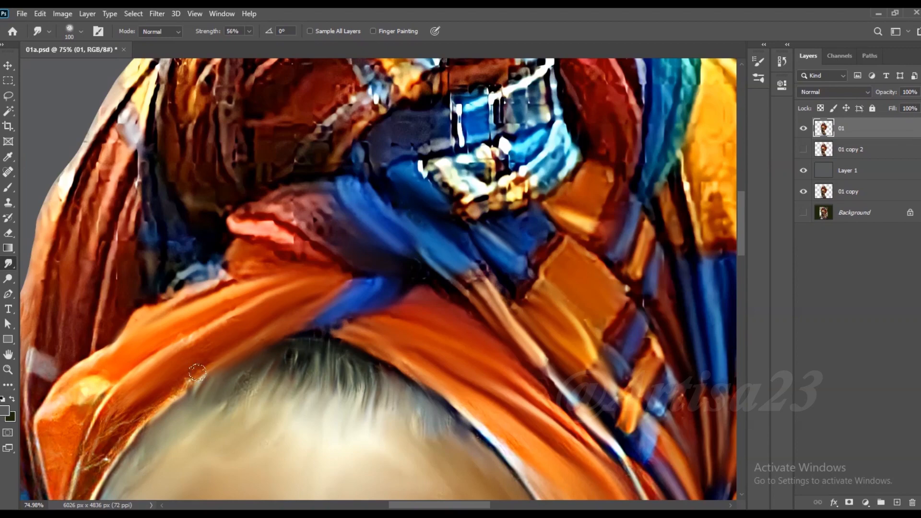
scroll(197, 373, down, 5)
scroll(208, 354, up, 5)
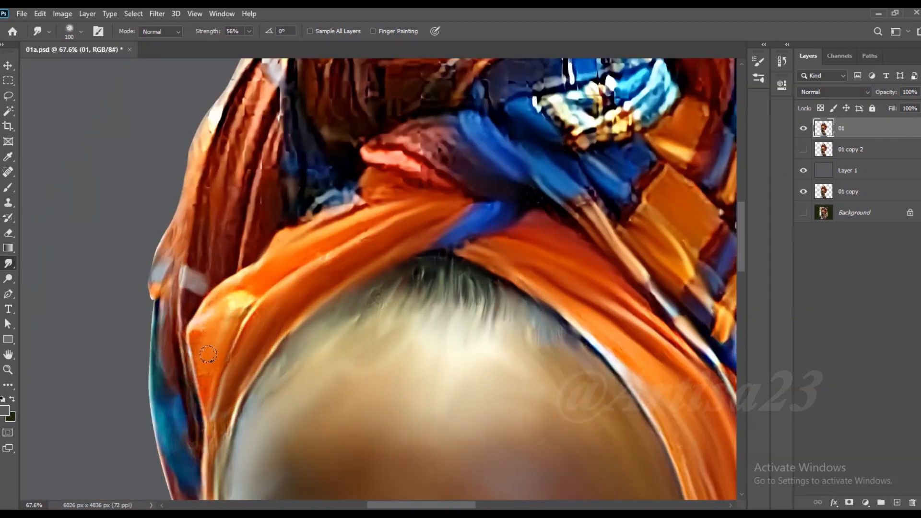
- Smudge the reddish outer folds of the headwrap on her right side, following the creases
scroll(208, 354, down, 5)
scroll(257, 157, up, 5)
key(bracketleft)
key(bracketleft)
key(bracketleft)
drag(264, 112, 221, 250)
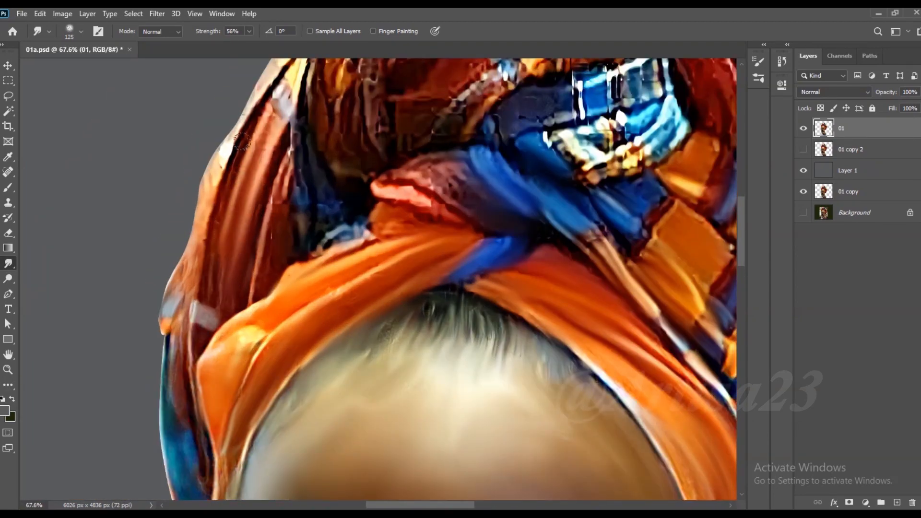
drag(254, 139, 194, 302)
drag(187, 262, 168, 347)
drag(284, 168, 255, 289)
- Smudge the lower outer edge of the headwrap and its teal stripe on her right side with a brush of 125
key(bracketright)
key(bracketright)
drag(213, 307, 164, 360)
drag(186, 324, 175, 427)
scroll(267, 199, down, 5)
scroll(221, 352, up, 4)
drag(213, 310, 220, 392)
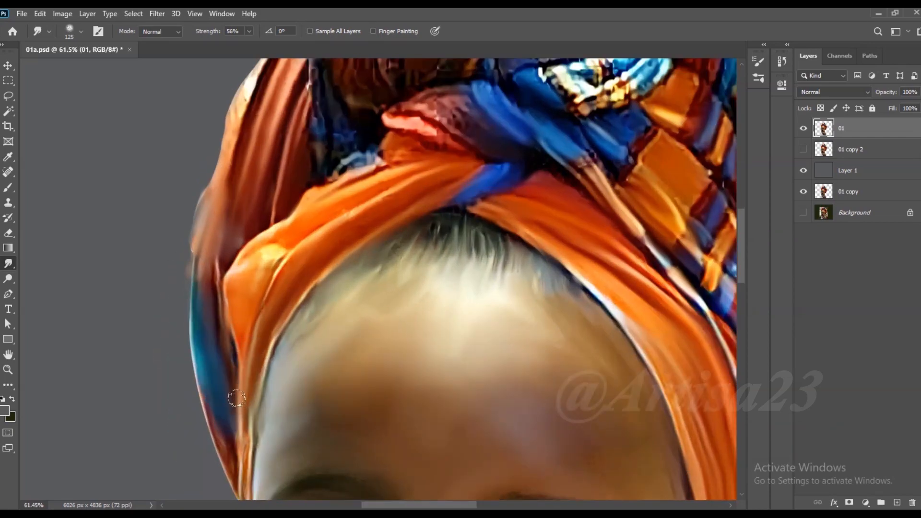
- Smudge the yellow highlight and upper edge of the orange band and the dark blue fold above it
scroll(266, 250, down, 5)
scroll(281, 246, up, 5)
key(bracketleft)
drag(278, 252, 301, 217)
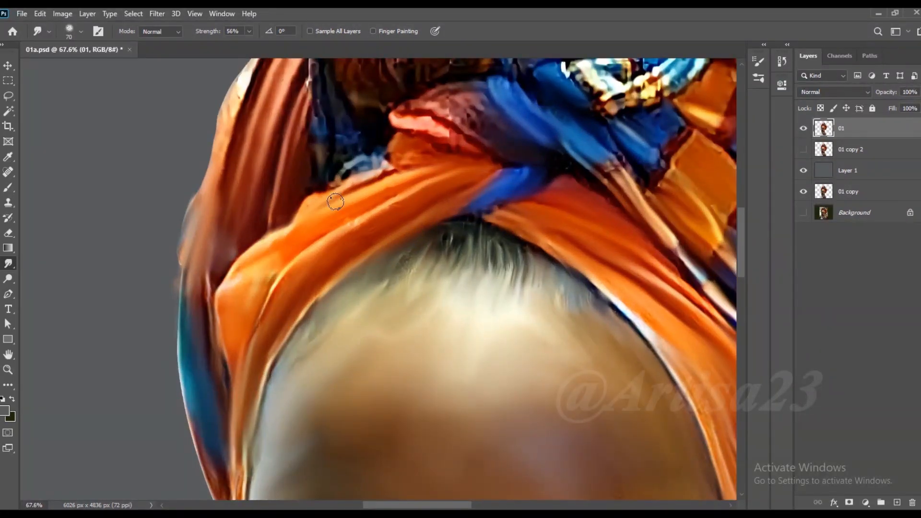
scroll(361, 198, down, 5)
scroll(370, 182, up, 4)
key(bracketright)
drag(348, 222, 314, 255)
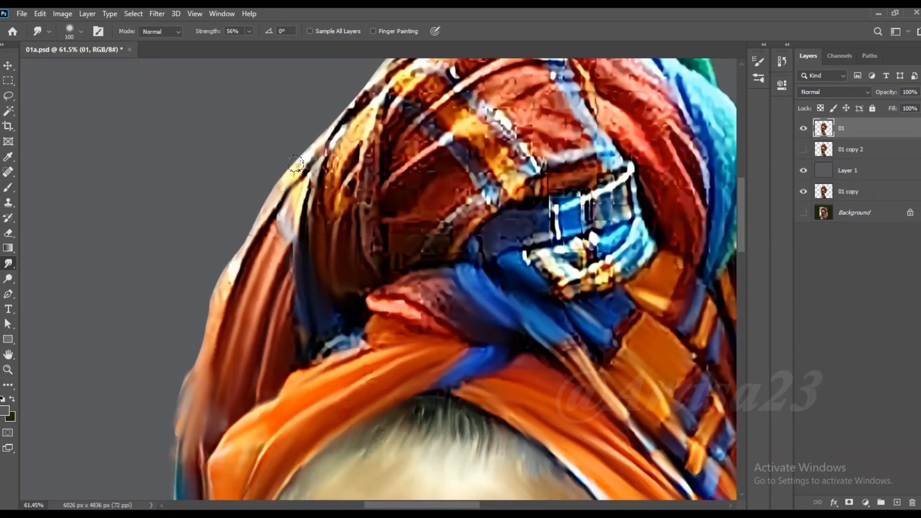
- Smudge the cream outer edge and the yellow-brown folds on the headwrap's upper right side of her head
mouse_move(306, 152)
mouse_down()
mouse_move(265, 201)
mouse_move(212, 307)
mouse_up()
drag(352, 159, 327, 224)
drag(345, 137, 306, 230)
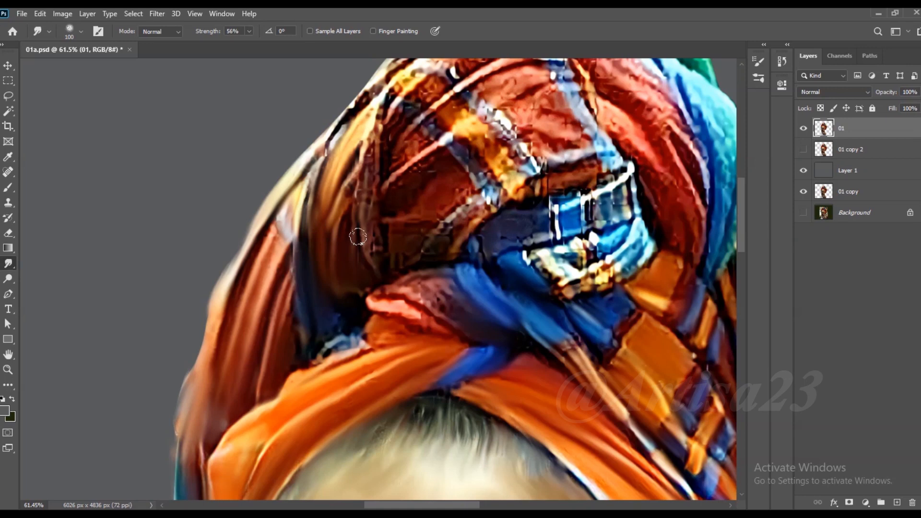
key(bracketright)
drag(370, 144, 363, 247)
drag(435, 120, 387, 159)
drag(384, 99, 363, 151)
- Smudge the brown patch beside the knot and the pinkish-red fold below it with a brush of 100
key(bracketleft)
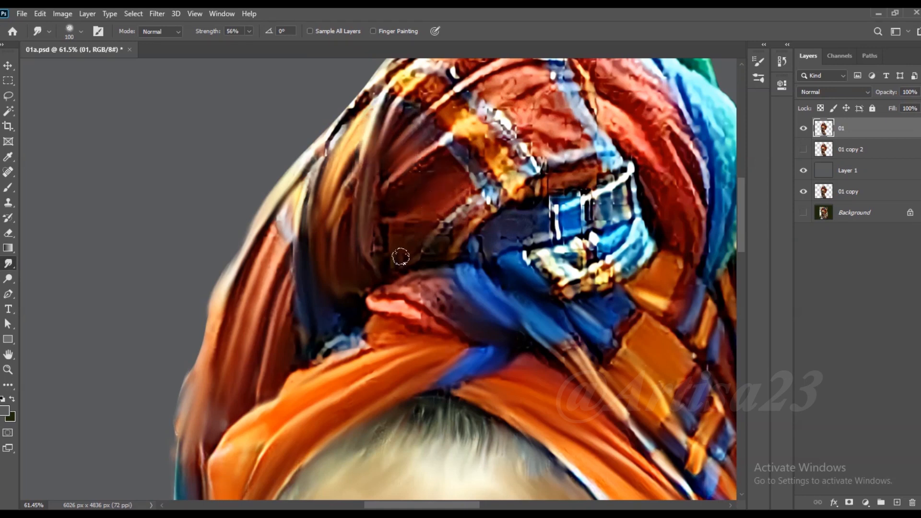
drag(462, 206, 432, 254)
mouse_move(319, 346)
mouse_down()
mouse_move(413, 314)
mouse_move(396, 305)
mouse_move(446, 317)
mouse_up()
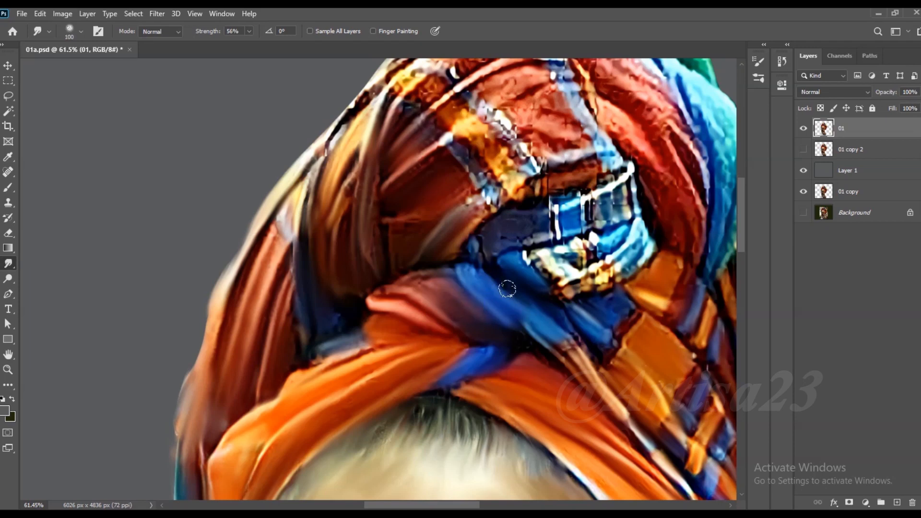
- Smudge the grey and yellow plaid stripes running up the front of the headwrap from the knot
mouse_move(495, 198)
mouse_down()
mouse_move(514, 183)
mouse_move(513, 156)
mouse_move(481, 183)
mouse_up()
key(])
mouse_move(533, 149)
mouse_down()
mouse_move(524, 128)
mouse_move(569, 120)
mouse_move(508, 97)
mouse_up()
key([)
key([)
drag(439, 85, 395, 120)
- Smudge the yellow and red folds along the crown of the headwrap and the start of the grey stripe
scroll(405, 192, down, 4)
scroll(427, 125, up, 5)
mouse_move(478, 136)
mouse_down()
mouse_move(450, 151)
mouse_move(435, 139)
mouse_up()
mouse_move(435, 124)
mouse_down()
mouse_move(473, 98)
mouse_move(414, 131)
mouse_up()
drag(403, 164, 370, 190)
drag(406, 138, 351, 181)
drag(353, 178, 313, 228)
drag(505, 235, 465, 218)
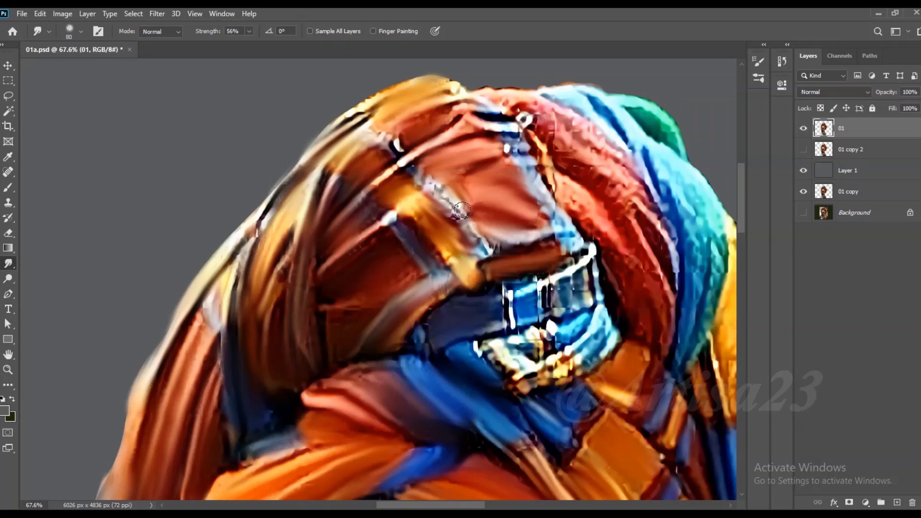
- Smudge the light blue stripe above the knot and the large red fold curving around it
drag(530, 180, 570, 232)
drag(551, 179, 611, 231)
key(])
drag(578, 180, 632, 235)
drag(610, 195, 658, 278)
drag(593, 221, 648, 277)
drag(607, 239, 644, 292)
drag(632, 211, 668, 333)
drag(620, 189, 659, 218)
drag(590, 153, 641, 199)
drag(573, 130, 620, 165)
- Smudge the red fold's top edge and the small details near the crown with a smaller brush
key([)
mouse_move(533, 133)
mouse_down()
mouse_move(585, 185)
mouse_move(535, 141)
mouse_up()
mouse_move(536, 139)
mouse_down()
mouse_move(560, 173)
mouse_move(575, 154)
mouse_up()
drag(533, 103, 562, 134)
drag(502, 95, 534, 112)
drag(549, 109, 614, 145)
mouse_move(605, 124)
mouse_down()
mouse_move(631, 164)
mouse_move(635, 144)
mouse_up()
- Smudge the light blue and teal fold next to the red one down its full length
mouse_move(642, 151)
mouse_down()
mouse_move(608, 103)
mouse_move(681, 174)
mouse_up()
mouse_move(692, 193)
mouse_down()
mouse_move(714, 261)
mouse_move(672, 191)
mouse_up()
mouse_move(669, 226)
mouse_down()
mouse_move(652, 179)
mouse_move(688, 292)
mouse_up()
scroll(621, 232, down, 3)
scroll(655, 247, up, 4)
key(])
mouse_move(660, 180)
mouse_down()
mouse_move(673, 279)
mouse_move(650, 331)
mouse_up()
drag(655, 254, 632, 328)
- Smudge the blue and white plaid knot and the blue and pinkish folds just beneath it
mouse_move(546, 305)
mouse_down()
mouse_move(504, 352)
mouse_move(488, 328)
mouse_up()
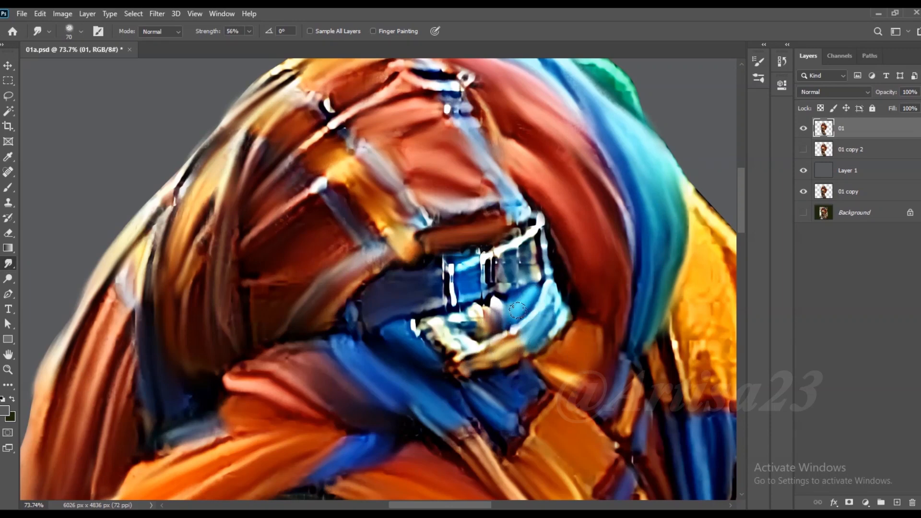
key(])
drag(488, 250, 432, 267)
drag(480, 256, 538, 225)
mouse_move(531, 250)
mouse_down()
mouse_move(519, 275)
mouse_move(490, 282)
mouse_move(546, 274)
mouse_up()
mouse_move(439, 312)
mouse_down()
mouse_move(402, 326)
mouse_move(437, 353)
mouse_up()
drag(422, 328, 468, 354)
drag(370, 344, 335, 334)
drag(291, 356, 266, 360)
- Smudge the remaining plaid stripes and red creases above the knot near the crown
drag(382, 236, 367, 208)
scroll(386, 221, down, 5)
scroll(356, 148, up, 4)
drag(360, 137, 340, 141)
mouse_move(476, 145)
mouse_down()
mouse_move(434, 153)
mouse_move(387, 140)
mouse_up()
- Smudge the yellow panel beside the teal fold and the small orange patches below it with a larger brush
scroll(393, 151, down, 8)
scroll(546, 258, up, 5)
drag(531, 277, 539, 204)
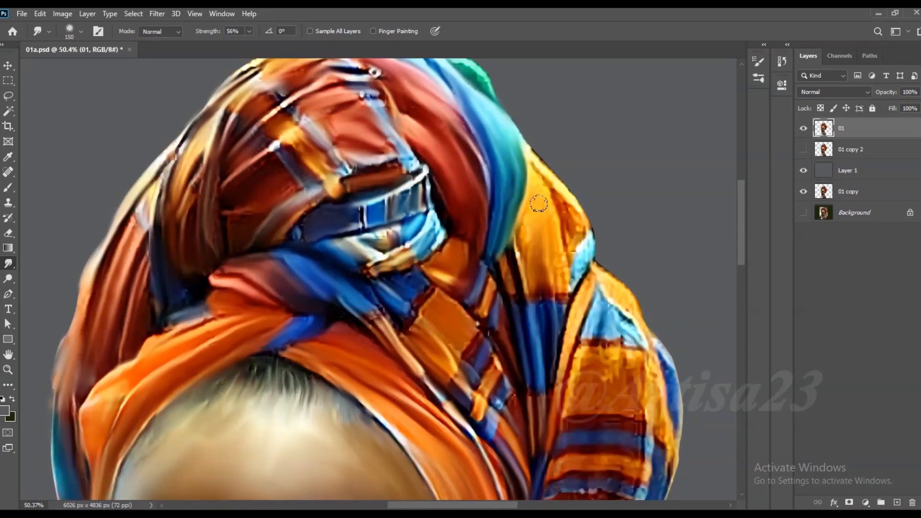
drag(568, 268, 545, 174)
drag(523, 278, 491, 307)
key(])
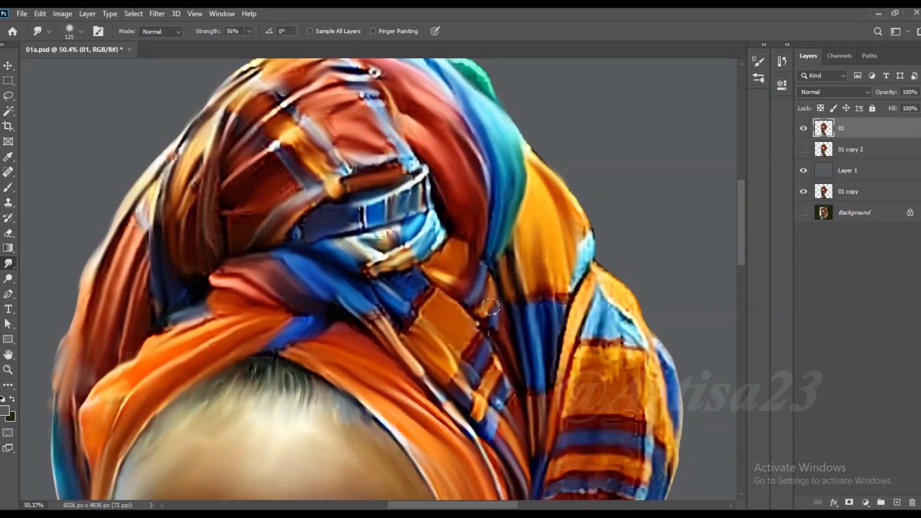
- Smudge the light blue patch and the lower yellow-orange panel on the headwrap's outer side with a brush of 125
drag(592, 332, 598, 297)
mouse_move(633, 341)
mouse_down()
mouse_move(600, 300)
mouse_move(642, 314)
mouse_up()
drag(591, 285, 562, 403)
drag(605, 359, 623, 358)
mouse_move(632, 363)
mouse_down()
mouse_move(627, 411)
mouse_move(665, 429)
mouse_up()
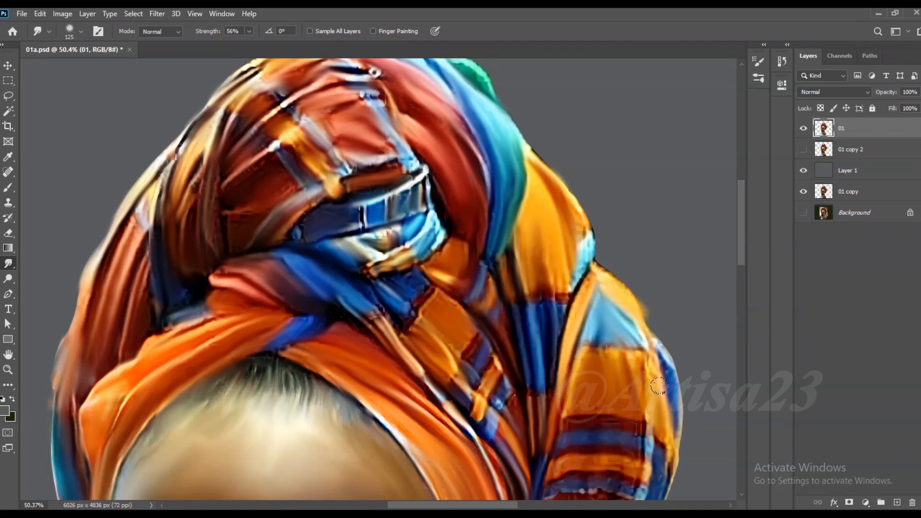
- Smudge the blue outer edge of the headwrap and the blue and orange stripes beneath the yellow panel
drag(657, 342, 667, 395)
scroll(630, 288, down, 4)
scroll(636, 412, up, 4)
key([)
mouse_move(570, 414)
mouse_down()
mouse_move(627, 419)
mouse_move(578, 382)
mouse_up()
- Smudge the dark red lower panel of the headwrap and its outer edge with a brush of 150, and save the document
scroll(623, 307, down, 2)
scroll(609, 413, up, 2)
scroll(604, 192, down, 4)
scroll(600, 365, up, 2)
key(])
key(])
mouse_move(641, 309)
mouse_down()
mouse_move(602, 406)
mouse_move(537, 472)
mouse_up()
scroll(582, 279, down, 6)
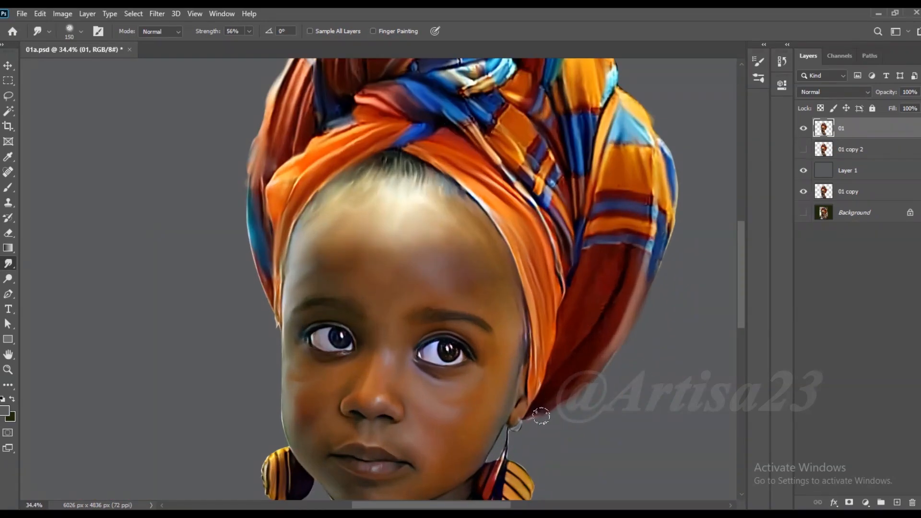
key(ctrl+s)
- Smudge the edge of the striped earring on her right side with a brush of 80, and save the document
scroll(316, 336, up, 6)
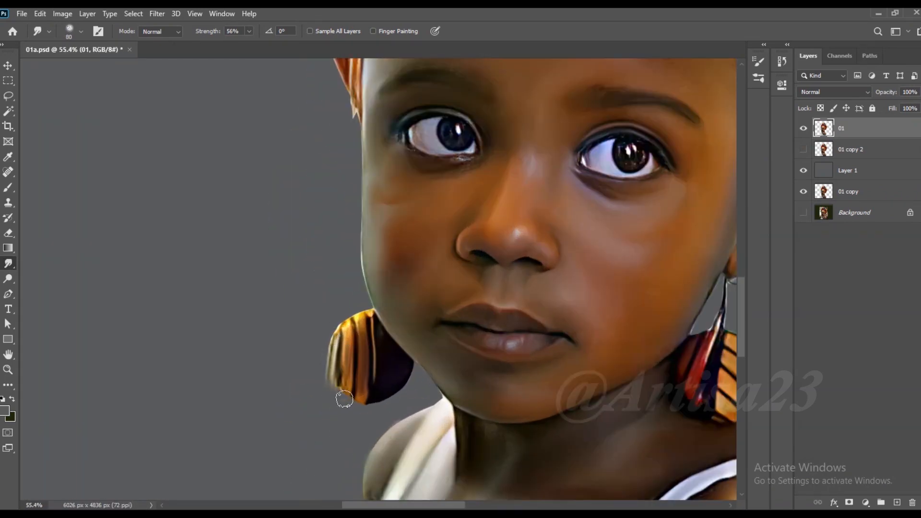
scroll(397, 333, down, 8)
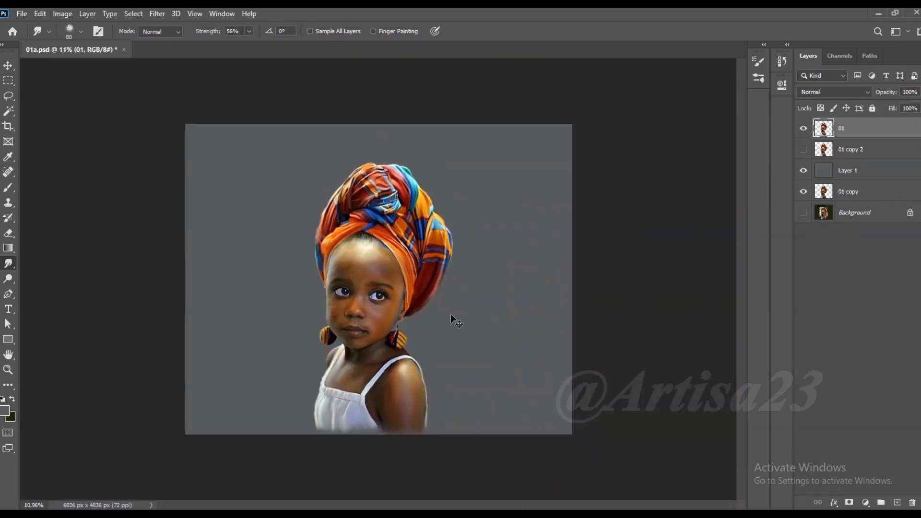
key(ctrl+s)
scroll(403, 359, up, 1)
- Add a new layer above Layer 1 and choose a textured brush preset for the Brush tool
click(858, 170)
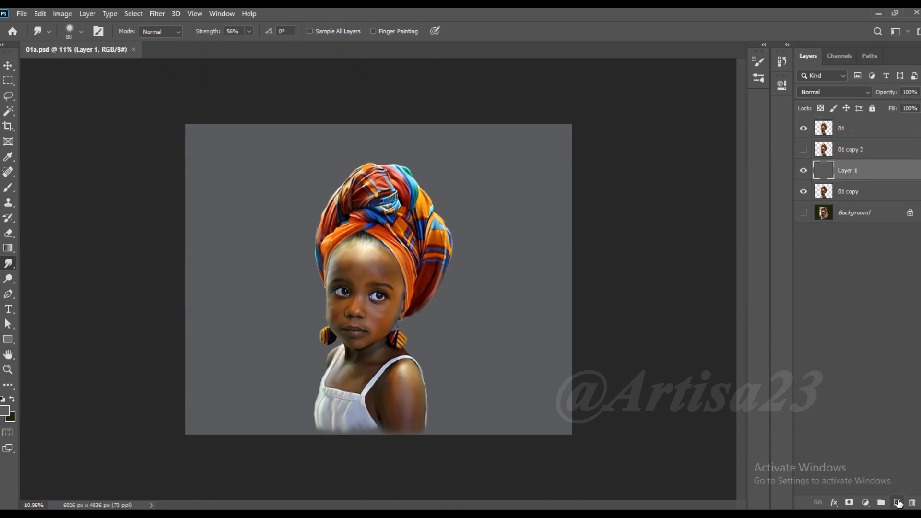
click(897, 502)
click(8, 187)
click(96, 31)
click(602, 56)
scroll(650, 275, down, 5)
scroll(650, 275, down, 10)
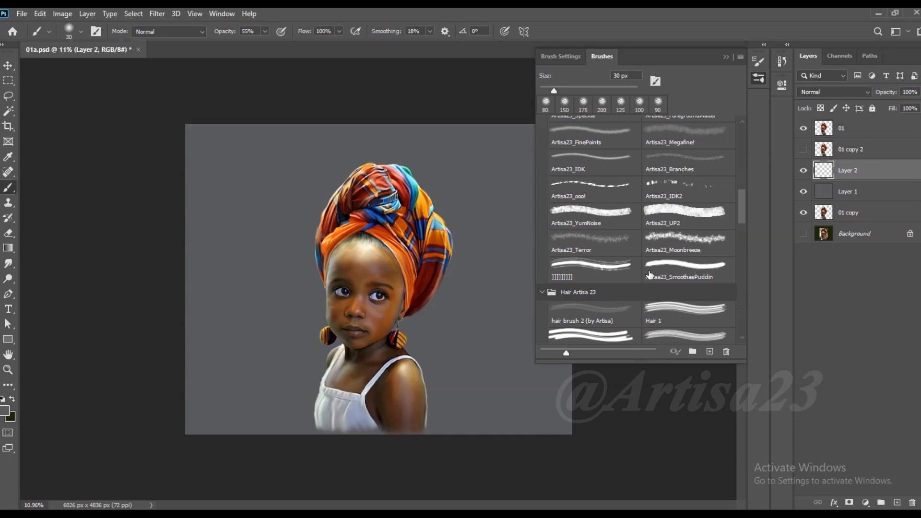
scroll(650, 275, up, 1)
click(685, 234)
click(727, 57)
- Set the brush opacity to 80%, sample blues from the headwrap and paint dark and light blue strokes along its right side
scroll(407, 264, up, 4)
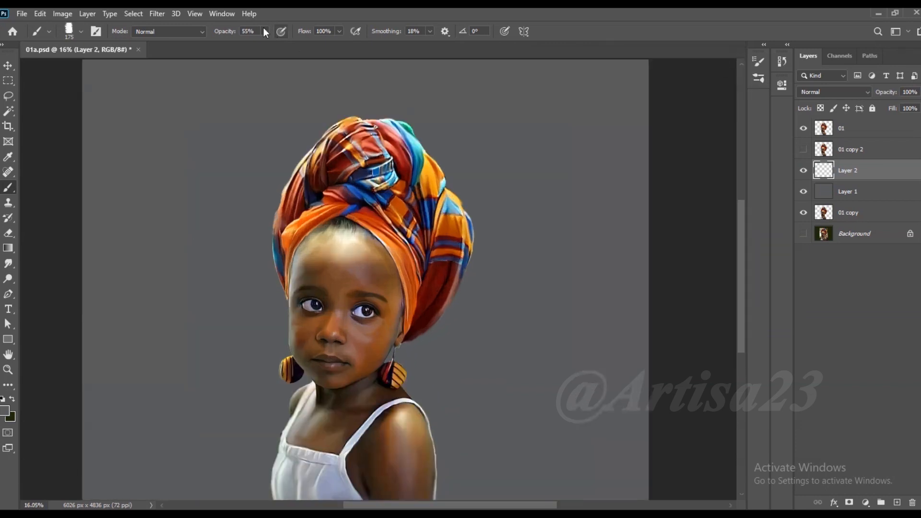
click(264, 31)
drag(266, 44, 279, 45)
scroll(432, 307, up, 2)
alt+click(476, 242)
scroll(476, 242, down, 4)
key(bracketright)
key(bracketright)
key(bracketright)
key(bracketright)
key(bracketright)
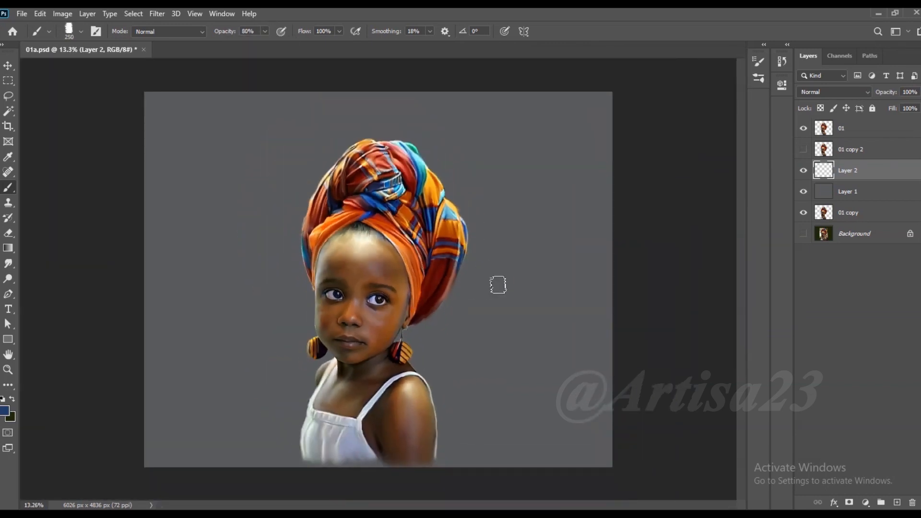
drag(506, 263, 463, 320)
alt+click(453, 216)
mouse_move(477, 231)
mouse_down()
mouse_move(463, 300)
mouse_move(466, 194)
mouse_up()
alt+click(471, 239)
- Paint light and mid-blue strokes along the left side of the headwrap and above its crown
drag(308, 208, 259, 288)
alt+click(310, 247)
drag(302, 266, 273, 319)
scroll(345, 163, down, 2)
mouse_move(356, 156)
mouse_down()
mouse_move(317, 181)
mouse_move(370, 148)
mouse_move(289, 169)
mouse_up()
- Paint mid-blue strokes beside the face and down to the left shoulder with a brush of 600 at 66% opacity
mouse_move(444, 267)
mouse_down()
mouse_move(343, 360)
mouse_move(314, 303)
mouse_up()
alt+click(317, 292)
drag(292, 347, 301, 402)
alt+click(306, 260)
mouse_move(310, 276)
mouse_down()
mouse_move(312, 284)
mouse_move(319, 265)
mouse_move(320, 295)
mouse_up()
alt+click(315, 259)
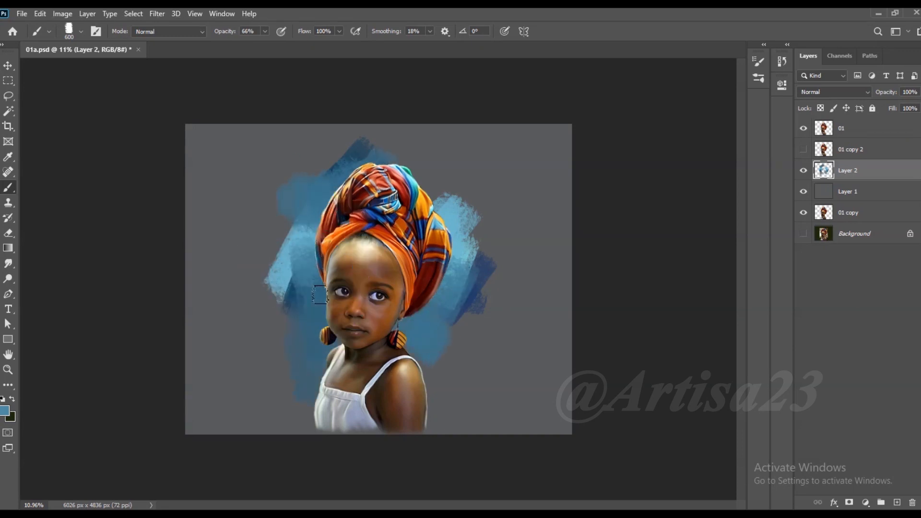
- Paint more blue strokes down the left of her face and dress and beside the right-hand shoulder
alt+click(303, 226)
mouse_move(304, 259)
mouse_down()
mouse_move(317, 287)
mouse_move(319, 359)
mouse_move(328, 352)
mouse_up()
alt+click(284, 296)
mouse_move(287, 316)
mouse_down()
mouse_move(285, 341)
mouse_move(310, 382)
mouse_move(282, 412)
mouse_up()
drag(427, 365, 473, 396)
- Enlarge the brush and extend the blue strokes outward across the lower background on both sides of her
key(bracketright)
key(bracketright)
drag(490, 346, 515, 357)
mouse_move(469, 314)
mouse_down()
mouse_move(481, 341)
mouse_move(451, 353)
mouse_up()
alt+click(458, 255)
drag(453, 283, 416, 323)
alt+click(297, 294)
mouse_move(287, 307)
mouse_down()
mouse_move(257, 292)
mouse_move(251, 335)
mouse_move(268, 379)
mouse_up()
drag(456, 307, 557, 317)
- Sample dark red from the headwrap and paint muted red patches in the background on both sides of her neck
alt+click(434, 261)
key(bracketleft)
mouse_move(456, 303)
mouse_down()
mouse_move(487, 335)
mouse_move(523, 331)
mouse_up()
mouse_move(231, 331)
mouse_down()
mouse_move(305, 307)
mouse_move(320, 363)
mouse_up()
key(bracketleft)
alt+click(314, 346)
alt+click(314, 314)
mouse_move(314, 317)
mouse_down()
mouse_move(312, 345)
mouse_move(267, 265)
mouse_move(210, 327)
mouse_move(239, 393)
mouse_up()
alt+click(297, 316)
alt+click(284, 381)
- Paint dark navy and purple strokes along the bottom of the background on both sides of her shoulders
alt+click(401, 322)
mouse_move(447, 386)
mouse_down()
mouse_move(432, 413)
mouse_move(475, 420)
mouse_up()
alt+click(435, 261)
mouse_move(448, 374)
mouse_down()
mouse_move(473, 405)
mouse_move(525, 415)
mouse_up()
mouse_move(309, 391)
mouse_down()
mouse_move(276, 411)
mouse_move(285, 409)
mouse_move(276, 422)
mouse_up()
- Sample blue from the headwrap and layer blue strokes over the lower background on both sides of her
alt+click(416, 225)
mouse_move(434, 364)
mouse_down()
mouse_move(439, 393)
mouse_move(487, 411)
mouse_move(434, 417)
mouse_move(510, 380)
mouse_up()
alt+click(418, 235)
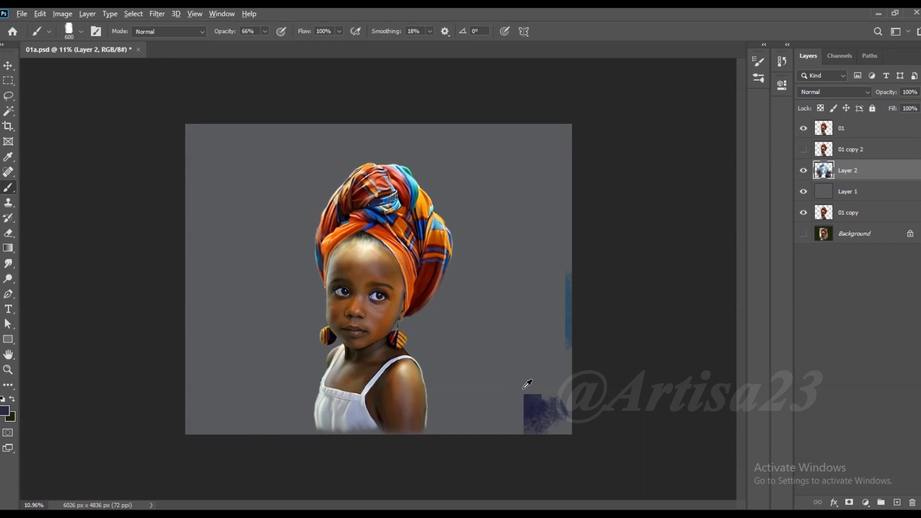
scroll(526, 382, down, 1)
scroll(522, 315, up, 1)
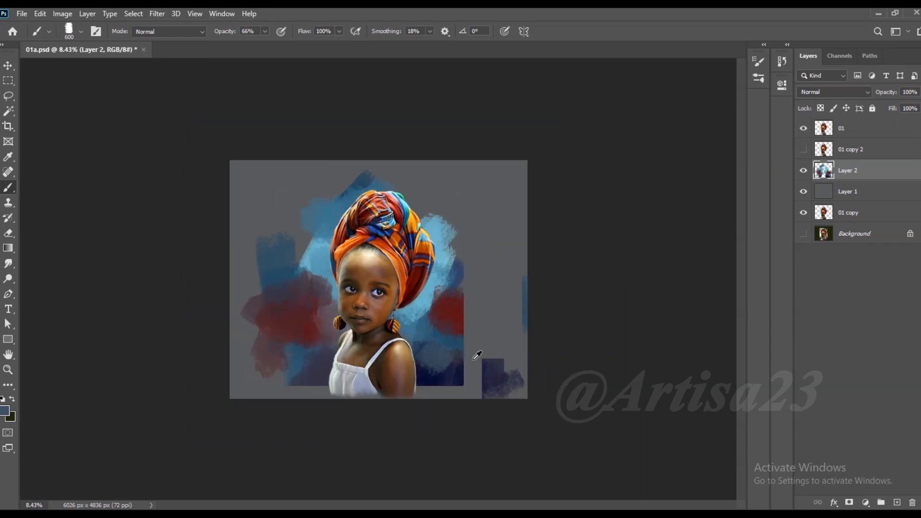
mouse_move(477, 354)
mouse_down()
mouse_move(484, 374)
mouse_move(330, 397)
mouse_up()
key(bracketright)
key(bracketright)
mouse_move(288, 373)
mouse_down()
mouse_move(290, 347)
mouse_move(239, 324)
mouse_up()
- Paint a light blue halo closely around the headwrap and face, sampling nearby background tones
alt+click(444, 296)
mouse_move(456, 291)
mouse_down()
mouse_move(438, 289)
mouse_move(426, 326)
mouse_move(454, 282)
mouse_move(422, 203)
mouse_move(387, 196)
mouse_move(371, 175)
mouse_up()
alt+click(421, 301)
alt+click(433, 294)
alt+click(433, 247)
alt+click(350, 189)
alt+click(400, 189)
mouse_move(413, 177)
mouse_down()
mouse_move(291, 219)
mouse_move(307, 302)
mouse_move(326, 322)
mouse_up()
alt+click(329, 184)
alt+click(312, 253)
alt+click(307, 310)
alt+click(331, 293)
drag(328, 278, 325, 291)
drag(322, 218, 345, 211)
- Paint muted blue strokes in the background above and to the left of the headwrap with a brush of 900
scroll(331, 192, up, 2)
alt+click(331, 182)
drag(298, 180, 354, 136)
alt+click(287, 193)
drag(334, 176, 300, 143)
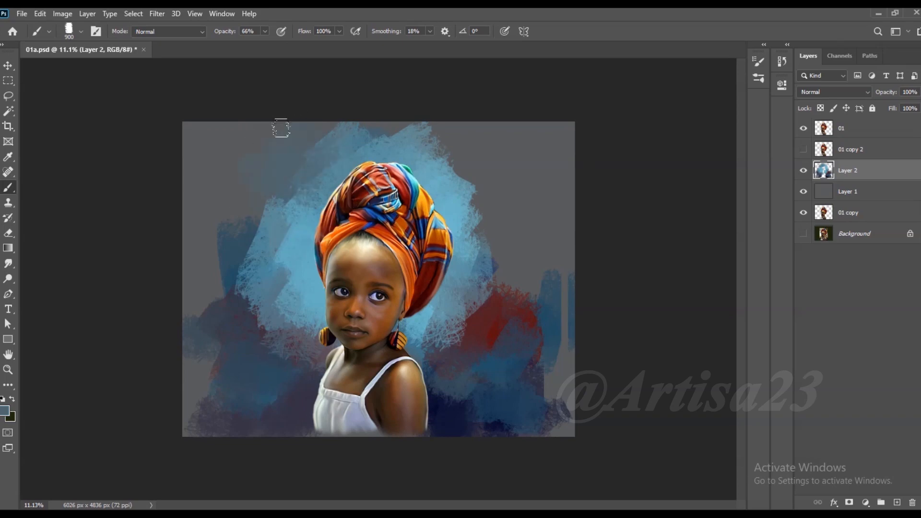
- Paint dark blue strokes over the bare grey background along the canvas's left side
drag(277, 216, 258, 242)
alt+click(219, 255)
drag(249, 203, 207, 245)
alt+click(227, 287)
drag(222, 294, 204, 307)
alt+click(228, 320)
- Extend the red patch to the canvas's right edge and paint muted blue strokes above it
alt+click(514, 301)
mouse_move(518, 300)
mouse_down()
mouse_move(561, 299)
mouse_move(564, 354)
mouse_up()
alt+click(495, 288)
alt+click(492, 267)
mouse_move(489, 278)
mouse_down()
mouse_move(452, 319)
mouse_move(558, 281)
mouse_up()
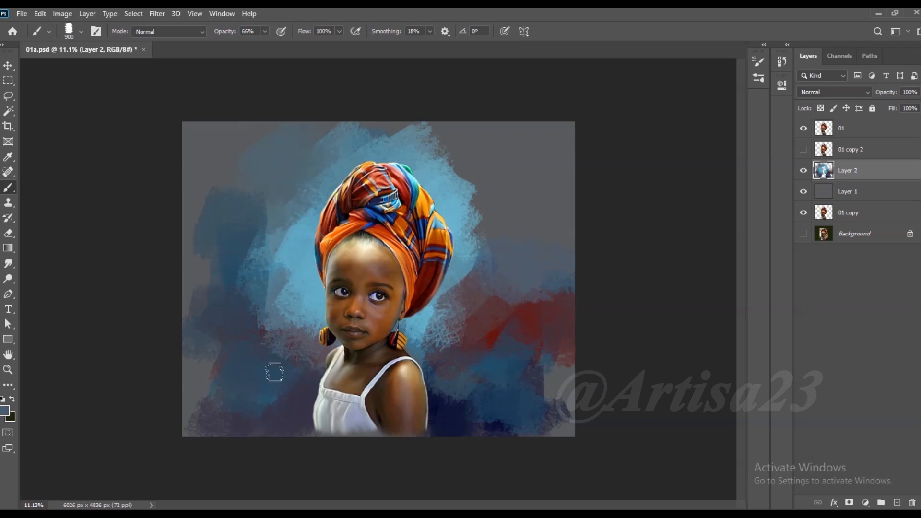
- Sample teal green from the headwrap and paint green patches in the background on both sides of her head
alt+click(407, 167)
drag(489, 271, 537, 231)
alt+click(486, 244)
mouse_move(257, 271)
mouse_down()
mouse_move(236, 288)
mouse_move(215, 283)
mouse_up()
- Paint dark red strokes left of her neck and navy strokes beside both shoulders
alt+click(498, 319)
mouse_move(254, 352)
mouse_down()
mouse_move(302, 334)
mouse_move(277, 361)
mouse_up()
alt+click(455, 401)
mouse_move(454, 398)
mouse_down()
mouse_move(475, 372)
mouse_move(499, 403)
mouse_up()
drag(283, 395, 273, 413)
alt+click(314, 371)
drag(312, 387, 313, 388)
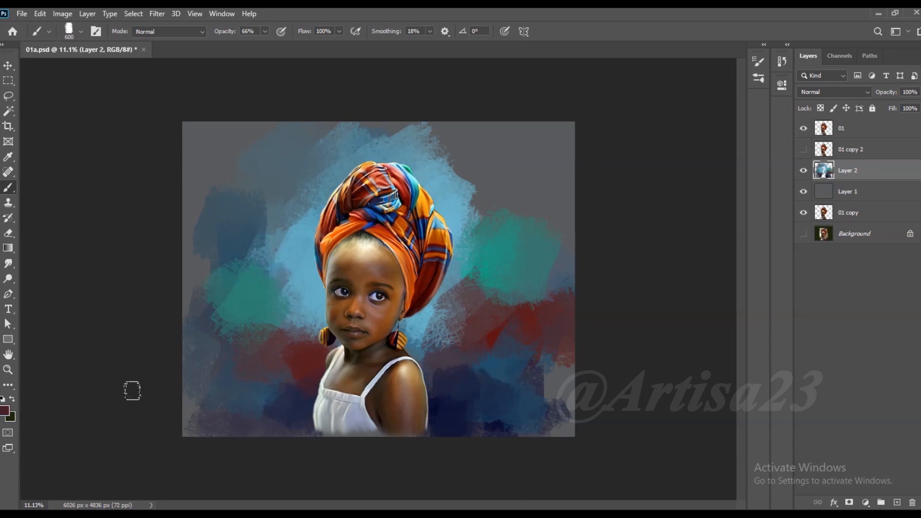
- Choose a dark maroon and paint it beside the right-hand shoulder, and cover the lower right background with dark blue
click(3, 412)
click(723, 352)
click(844, 232)
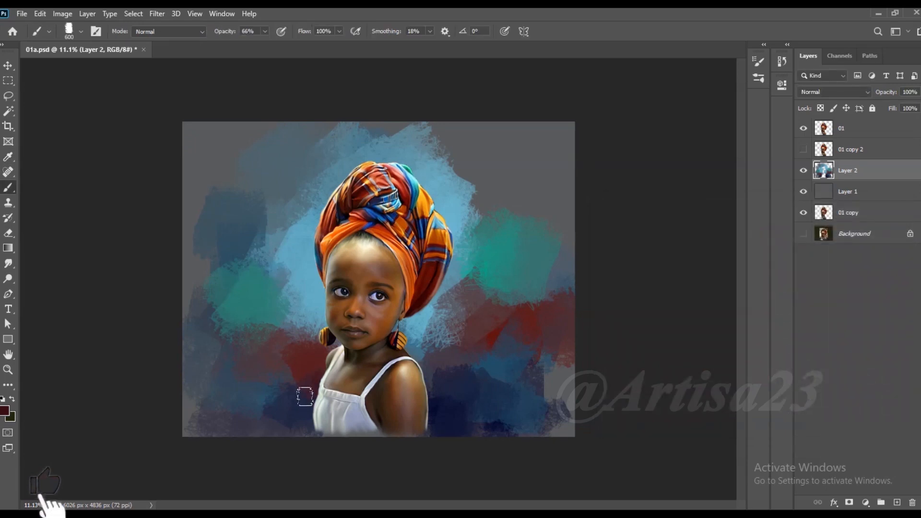
drag(445, 393, 453, 402)
alt+click(560, 405)
drag(562, 404, 545, 379)
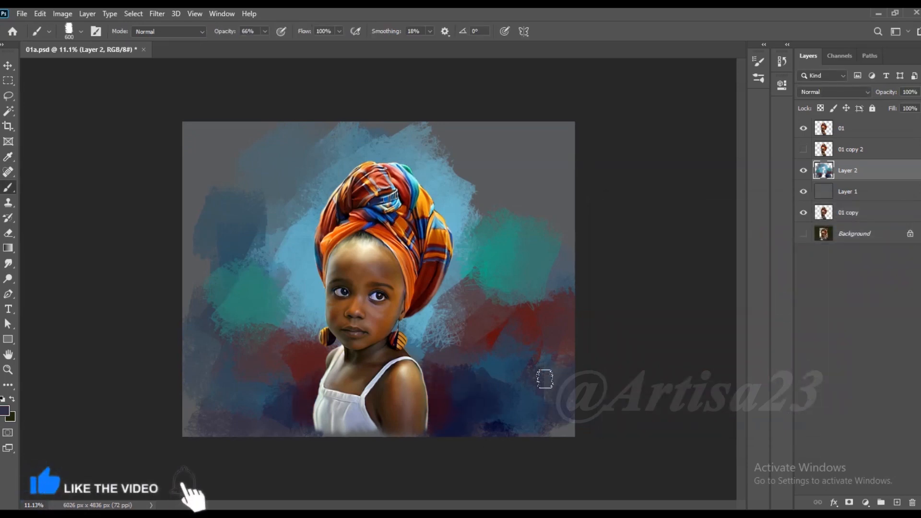
alt+click(531, 358)
drag(545, 338, 575, 335)
- Enlarge the brush and spread sampled teal strokes up the background to the right of the headwrap
key(bracketright)
key(bracketright)
key(bracketright)
key(bracketright)
alt+click(509, 227)
drag(512, 242, 533, 205)
mouse_move(466, 168)
mouse_down()
mouse_move(488, 211)
mouse_move(482, 165)
mouse_up()
- Blend sampled blue and teal strokes across the upper background above the headwrap
alt+click(445, 184)
drag(437, 126, 476, 143)
alt+click(352, 134)
drag(358, 135, 390, 128)
- Blend sampled blue strokes down the left background and muted mauve strokes into its lower left corner
alt+click(282, 216)
mouse_move(258, 196)
mouse_down()
mouse_move(219, 240)
mouse_move(199, 163)
mouse_move(170, 242)
mouse_move(191, 304)
mouse_move(288, 355)
mouse_up()
alt+click(214, 210)
alt+click(282, 327)
alt+click(232, 344)
mouse_move(160, 366)
mouse_down()
mouse_move(232, 352)
mouse_move(176, 318)
mouse_move(196, 403)
mouse_up()
- Paint sampled muted blue strokes down the lower right edge of the background
alt+click(544, 279)
drag(566, 350, 561, 416)
drag(537, 360, 553, 418)
alt+click(566, 370)
drag(568, 370, 573, 403)
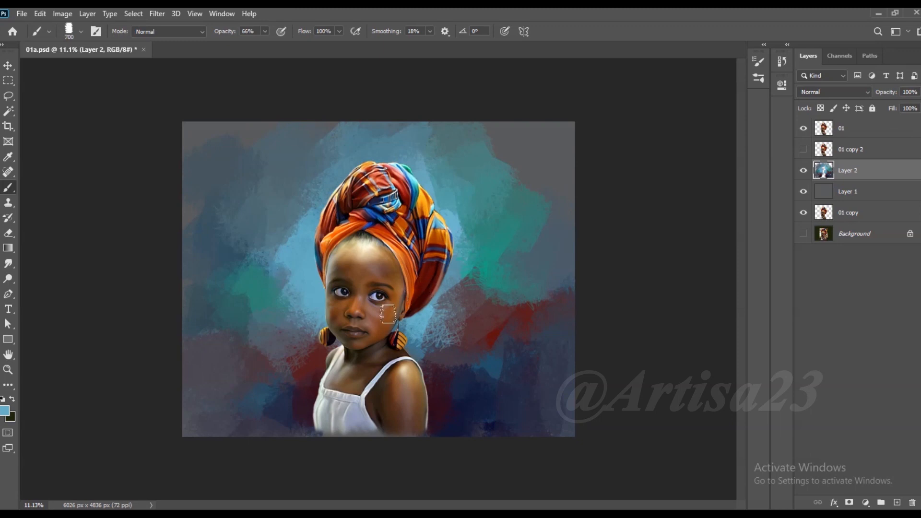
- Blend sampled light blue, teal and dark blue strokes into the background between the headwrap and the girl's bare shoulder
alt+click(428, 294)
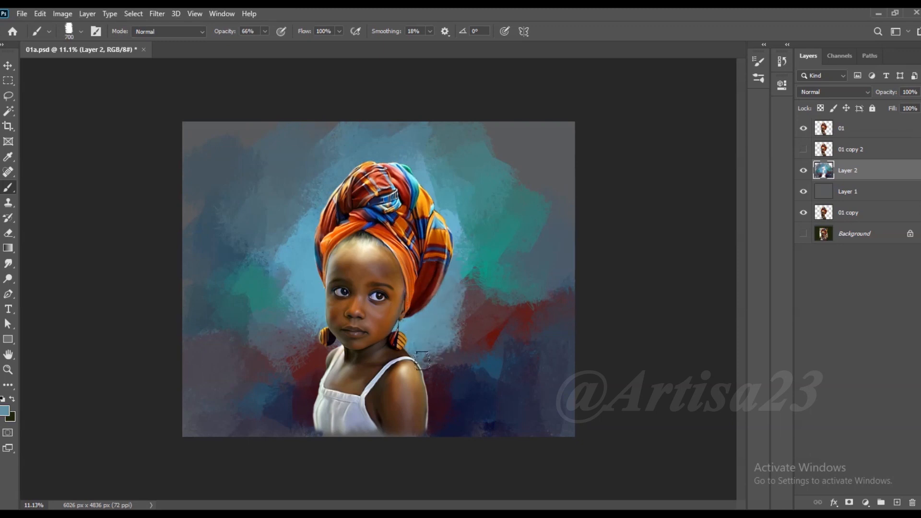
alt+click(460, 299)
mouse_move(453, 306)
mouse_down()
mouse_move(443, 333)
mouse_move(454, 356)
mouse_move(440, 376)
mouse_up()
alt+click(464, 358)
alt+click(465, 356)
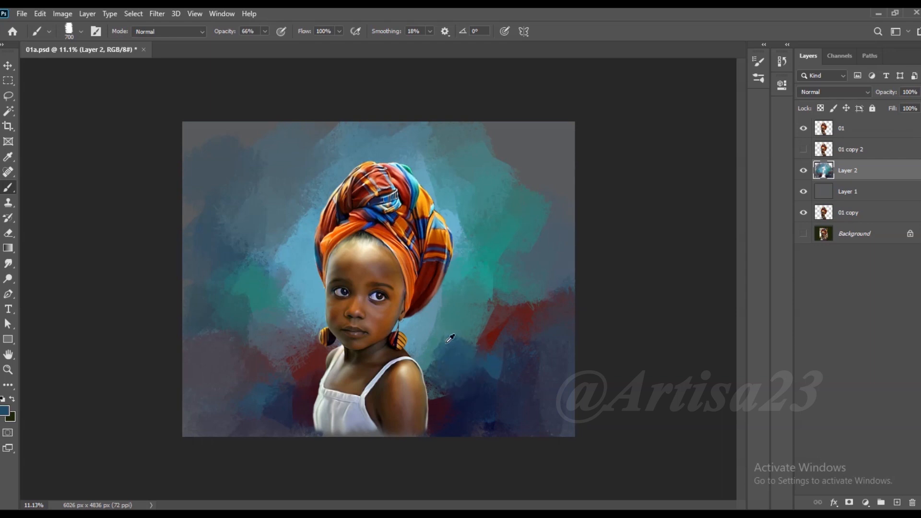
alt+click(434, 355)
mouse_move(480, 346)
mouse_down()
mouse_move(445, 315)
mouse_move(403, 339)
mouse_up()
- Paint sampled blue and muted purple strokes down the background beside the face into the lower left, and sampled teal at the right
alt+click(309, 315)
mouse_move(309, 317)
mouse_down()
mouse_move(297, 346)
mouse_move(318, 346)
mouse_move(310, 342)
mouse_move(311, 383)
mouse_up()
alt+click(267, 356)
alt+click(315, 338)
alt+click(315, 386)
alt+click(302, 423)
alt+click(286, 424)
mouse_move(312, 425)
mouse_down()
mouse_move(269, 404)
mouse_move(223, 422)
mouse_up()
alt+click(557, 269)
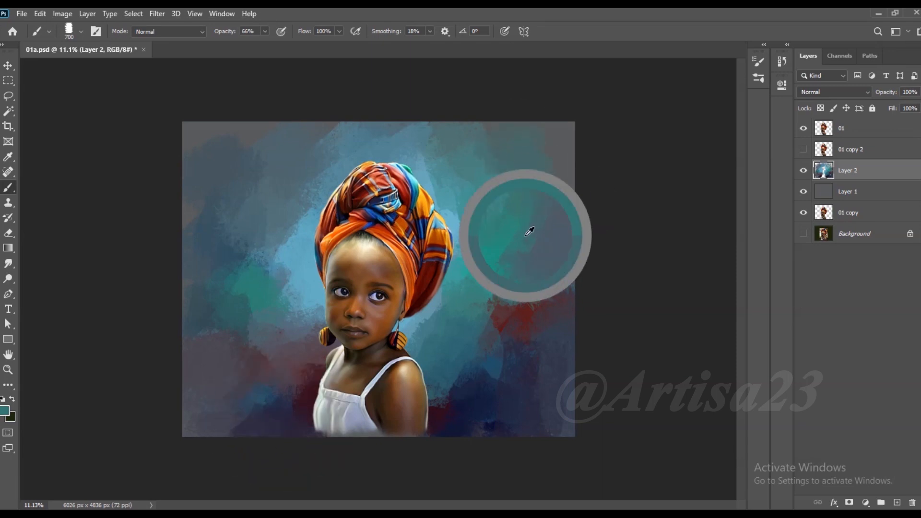
- Widen the canvas evenly on both sides to 7374 px with the Crop tool
scroll(555, 185, down, 1)
key(c)
drag(574, 271, 581, 271)
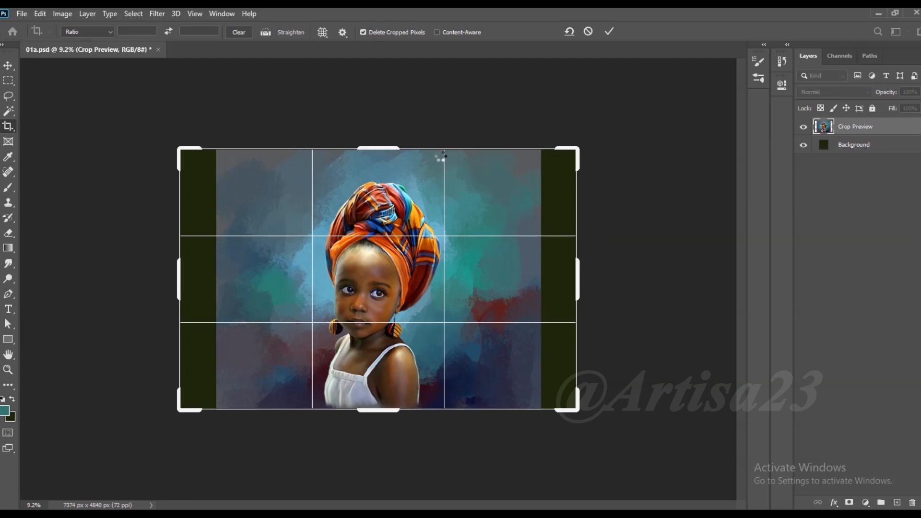
key(Return)
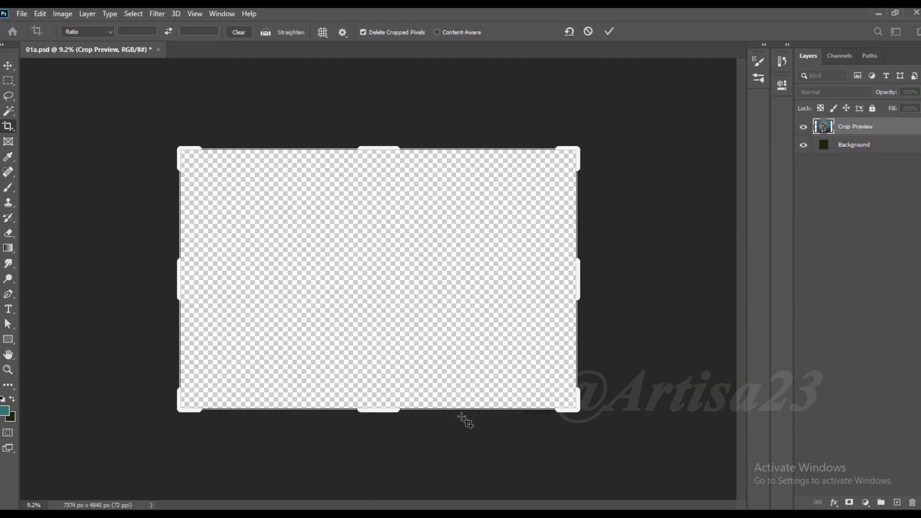
click(9, 66)
scroll(453, 226, down, 1)
scroll(452, 226, up, 1)
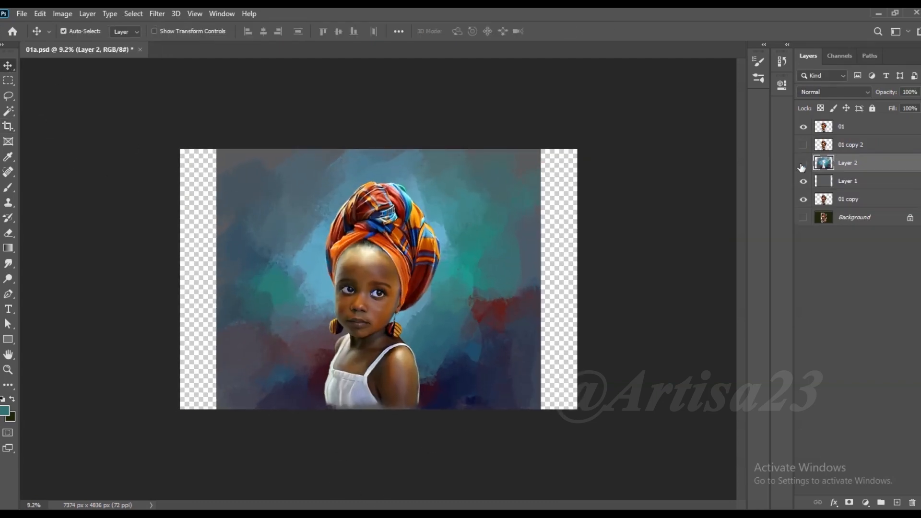
- Hide Layer 2, fill all of Layer 1 with sampled grey, and make Layer 2 visible and active again
click(803, 164)
click(848, 182)
click(7, 189)
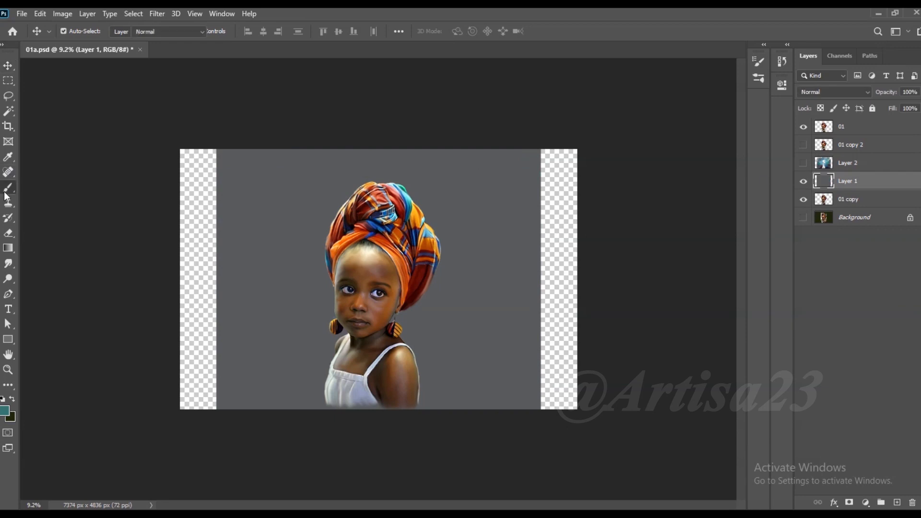
key(alt+BackSpace)
click(803, 164)
click(847, 163)
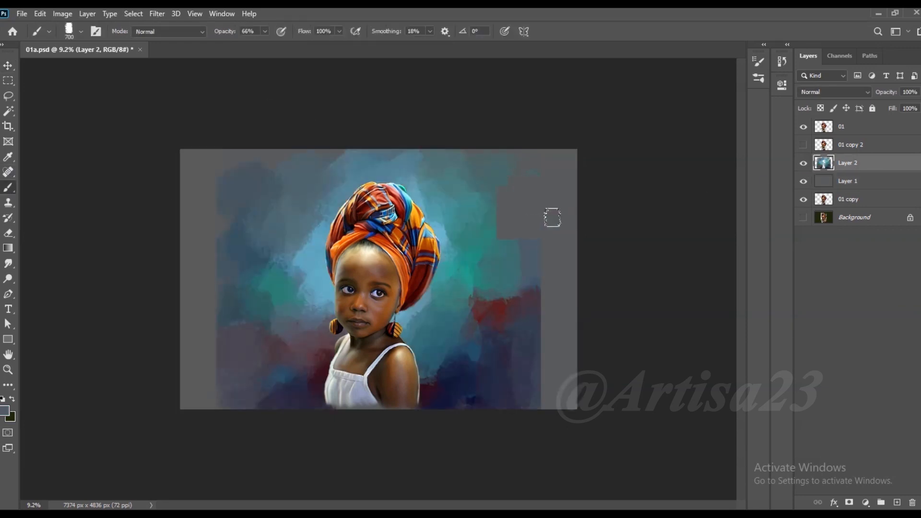
- Cover the added margins on both sides with sampled muted strokes and extend blue-grey paint into the upper left background
alt+click(533, 301)
mouse_move(533, 301)
mouse_down()
mouse_move(569, 305)
mouse_move(557, 287)
mouse_move(564, 340)
mouse_move(540, 369)
mouse_move(546, 351)
mouse_move(545, 398)
mouse_move(570, 366)
mouse_move(576, 401)
mouse_up()
mouse_move(189, 382)
mouse_down()
mouse_move(187, 354)
mouse_move(220, 302)
mouse_move(198, 269)
mouse_move(208, 235)
mouse_up()
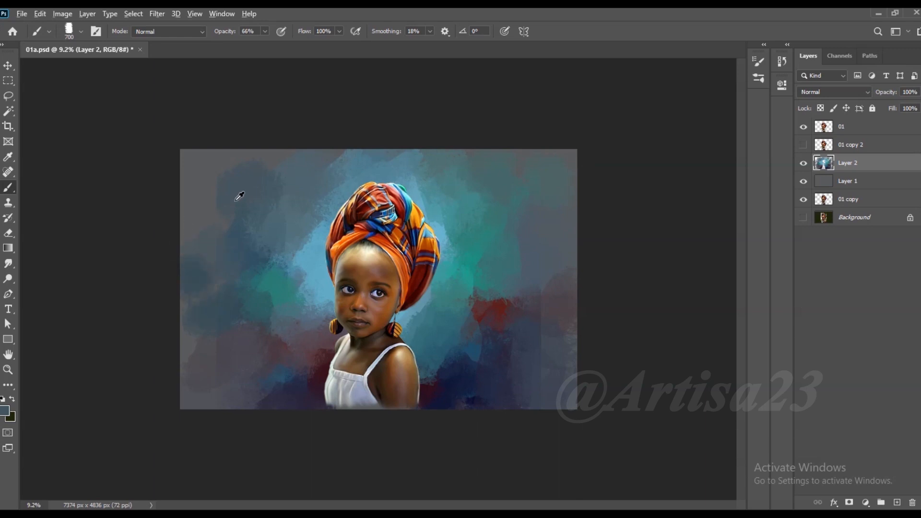
alt+click(289, 160)
alt+click(225, 216)
- Enlarge the teal patch in the left background with sampled teal strokes
alt+click(268, 285)
mouse_move(251, 272)
mouse_down()
mouse_move(236, 286)
mouse_move(256, 313)
mouse_move(230, 312)
mouse_move(265, 315)
mouse_up()
alt+click(289, 294)
drag(289, 286, 302, 292)
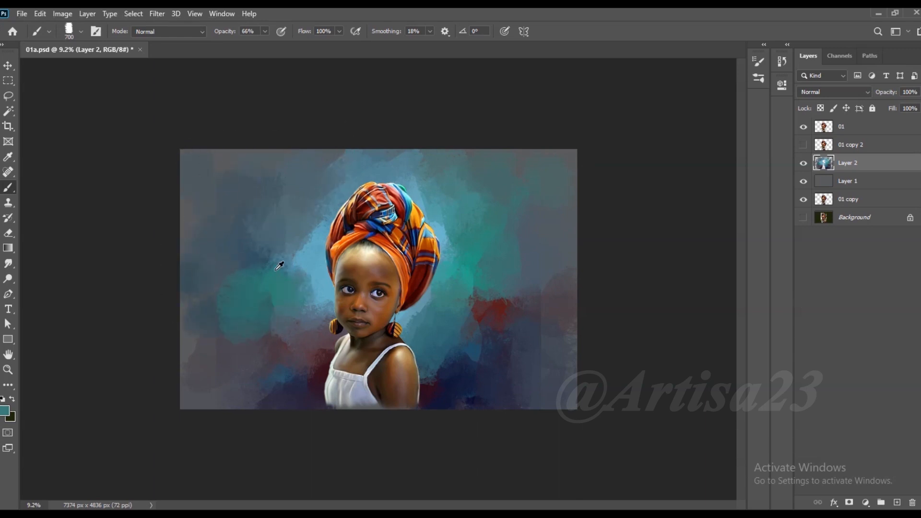
- Blend sampled light blue strokes beside the face and muted blue strokes around the left teal patch
alt+click(293, 264)
mouse_move(299, 258)
mouse_down()
mouse_move(286, 268)
mouse_move(296, 269)
mouse_move(297, 287)
mouse_up()
alt+click(305, 250)
alt+click(280, 322)
alt+click(221, 323)
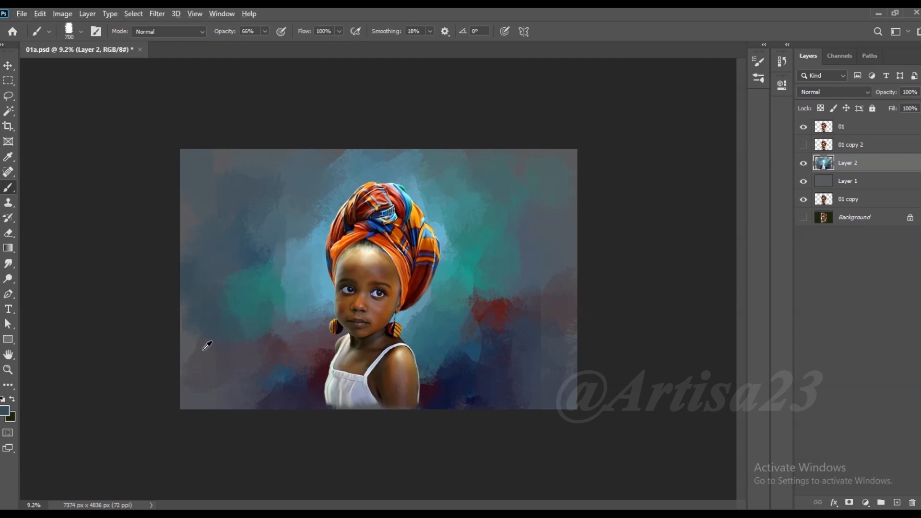
- Blend muted strokes into the lower left corner and work sampled red and dark blue strokes into the lower right background
alt+click(267, 394)
mouse_move(227, 380)
mouse_down()
mouse_move(215, 405)
mouse_move(196, 398)
mouse_up()
alt+click(473, 325)
drag(473, 310, 456, 349)
alt+click(519, 326)
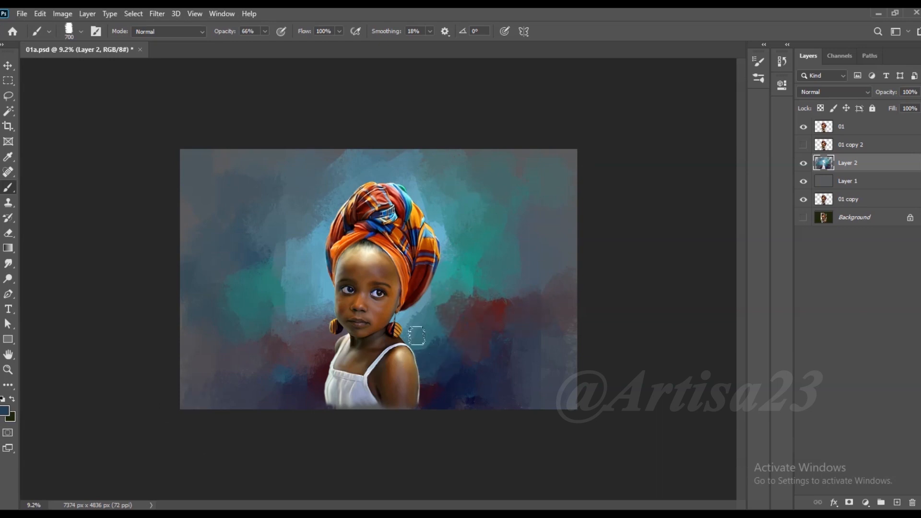
- Soften the transition between the green and red areas in the right background with sampled muted strokes
alt+click(450, 281)
alt+click(449, 276)
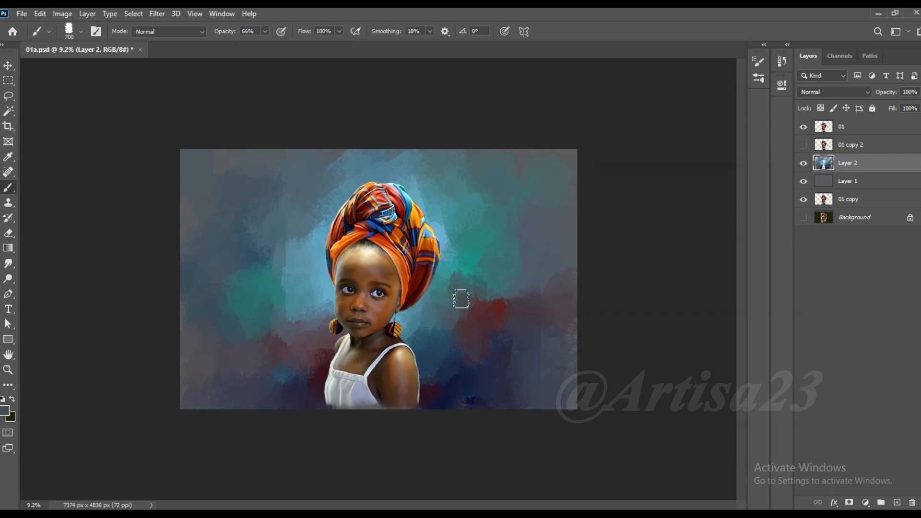
alt+click(482, 277)
alt+click(495, 301)
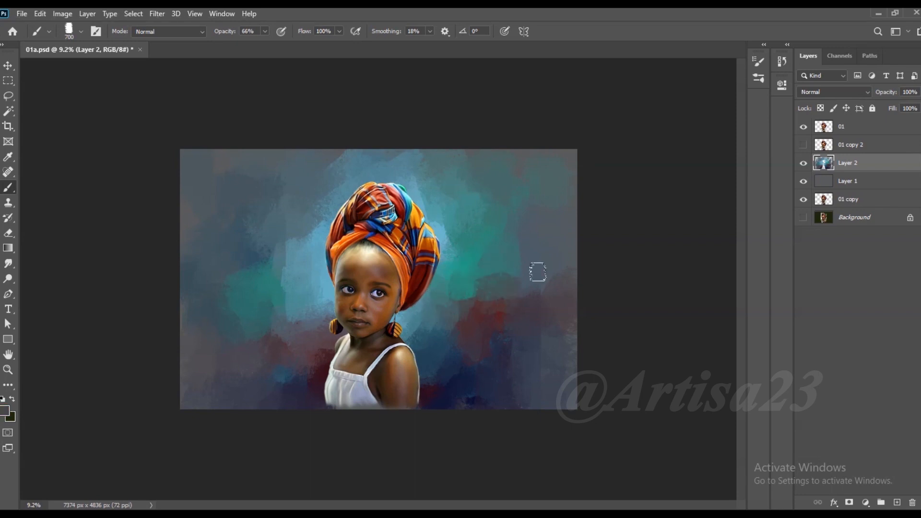
alt+click(536, 259)
- Paint sampled maroon strokes beside the white strap and across the lower left background
alt+click(308, 369)
mouse_move(314, 360)
mouse_down()
mouse_move(294, 376)
mouse_move(292, 349)
mouse_up()
alt+click(307, 376)
mouse_move(285, 389)
mouse_down()
mouse_move(239, 390)
mouse_move(230, 377)
mouse_up()
alt+click(249, 380)
- Blend sampled dark plum and blue strokes across the lower right background beside the girl's arm
alt+click(427, 388)
mouse_move(436, 383)
mouse_down()
mouse_move(447, 398)
mouse_move(441, 391)
mouse_up()
alt+click(432, 369)
mouse_move(423, 362)
mouse_down()
mouse_move(485, 405)
mouse_move(516, 373)
mouse_move(503, 364)
mouse_move(540, 390)
mouse_move(532, 384)
mouse_move(542, 379)
mouse_move(561, 374)
mouse_up()
alt+click(467, 394)
alt+click(516, 374)
alt+click(516, 394)
alt+click(543, 377)
alt+click(554, 379)
- Work sampled blue-grey strokes into the maroon area of the lower left background
alt+click(235, 376)
mouse_move(211, 359)
mouse_down()
mouse_move(206, 390)
mouse_move(193, 379)
mouse_move(217, 397)
mouse_move(210, 350)
mouse_move(261, 380)
mouse_up()
alt+click(226, 373)
alt+click(246, 367)
alt+click(275, 372)
mouse_move(230, 348)
mouse_down()
mouse_move(214, 335)
mouse_move(205, 351)
mouse_up()
- Blend sampled blue strokes down the background between the left teal patch and the girl's face
alt+click(287, 240)
alt+click(297, 239)
mouse_move(282, 250)
mouse_down()
mouse_move(293, 266)
mouse_move(281, 278)
mouse_move(285, 312)
mouse_move(305, 318)
mouse_up()
alt+click(290, 281)
alt+click(284, 323)
- Blend sampled muted blue strokes along the upper edge and darker muted strokes over the middle of the right background
alt+click(355, 163)
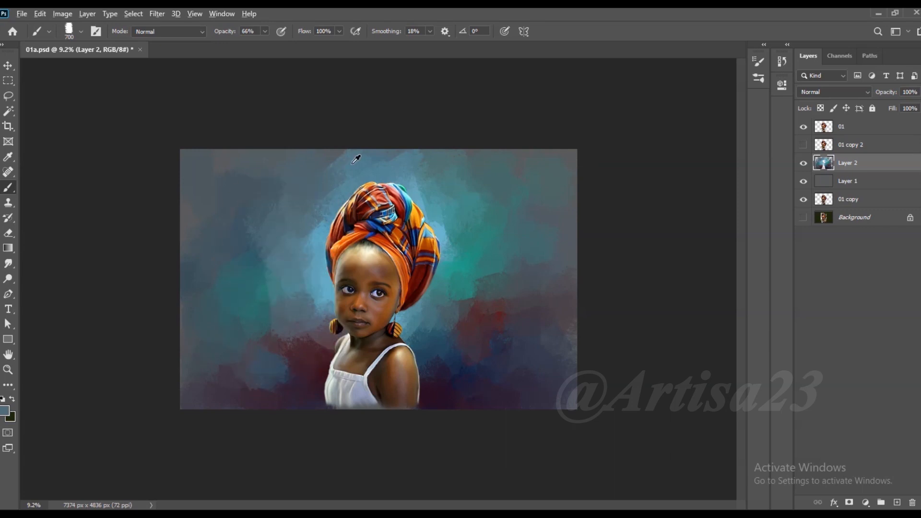
alt+click(522, 159)
alt+click(392, 155)
alt+click(522, 276)
mouse_move(499, 273)
mouse_down()
mouse_move(471, 295)
mouse_move(473, 271)
mouse_up()
alt+click(475, 292)
mouse_move(473, 307)
mouse_down()
mouse_move(487, 281)
mouse_move(488, 313)
mouse_move(538, 312)
mouse_up()
alt+click(542, 331)
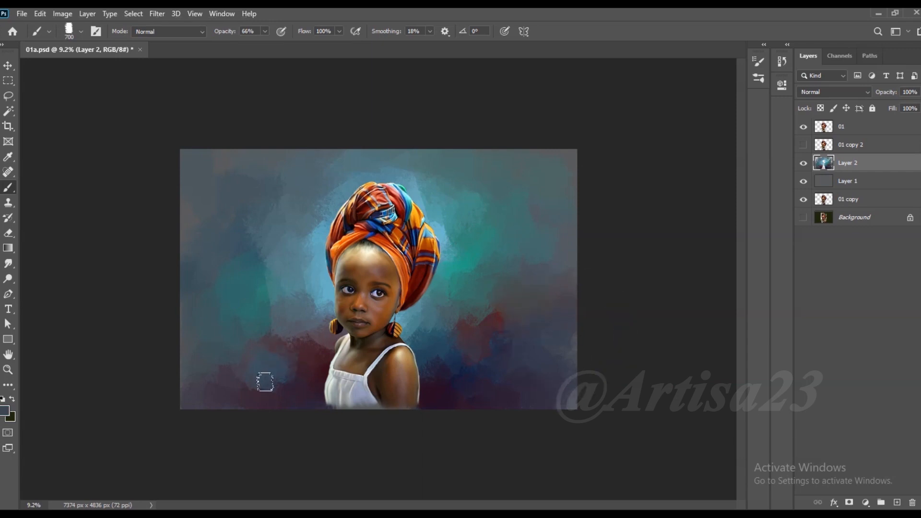
- Save the document with the painted background and view the whole composition
scroll(525, 346, down, 2)
key(ctrl+s)
scroll(523, 340, up, 1)
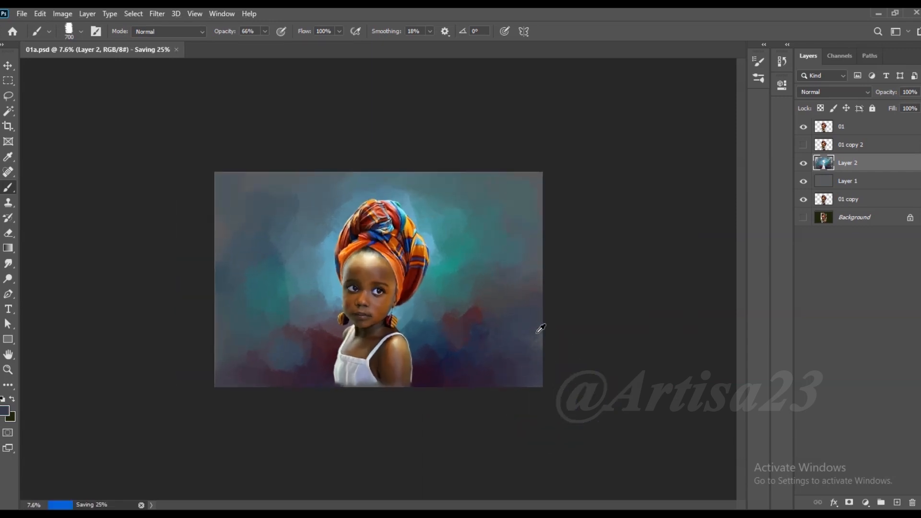
scroll(252, 366, up, 2)
scroll(252, 366, down, 1)
key(v)
scroll(522, 194, down, 2)
key(ctrl+s)
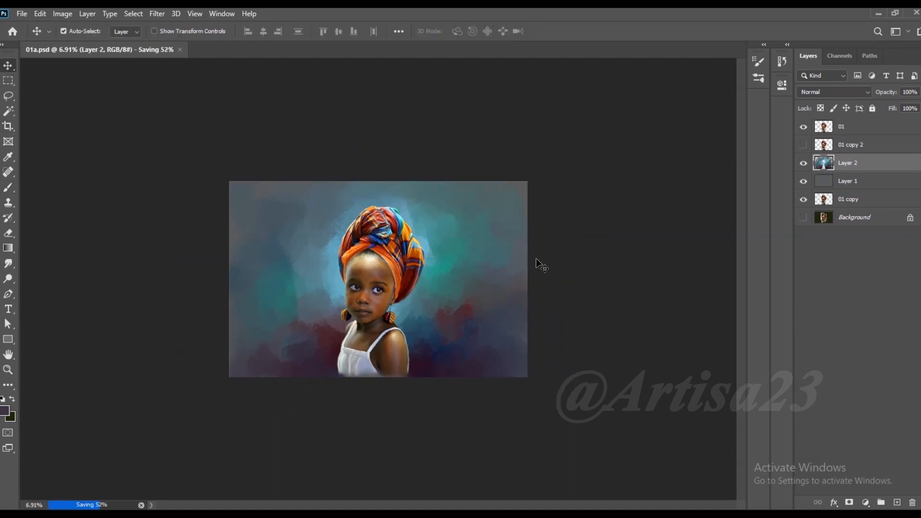
scroll(515, 267, down, 1)
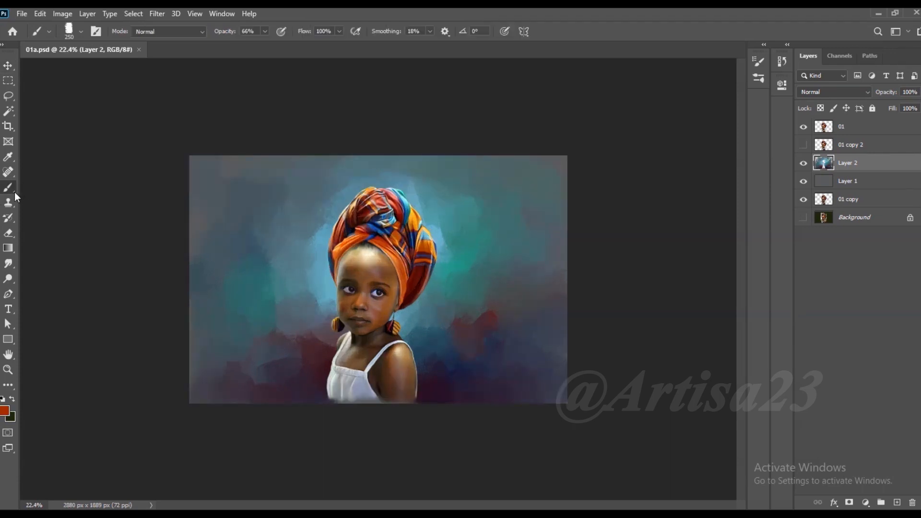
scroll(566, 257, down, 1)
- Paint sampled muted purple strokes down the lower right side of the background
scroll(511, 284, up, 1)
scroll(511, 284, up, 1)
alt+click(539, 327)
drag(546, 356, 522, 350)
scroll(179, 380, up, 2)
- Blend sampled dark strokes into the lower left and lower right corners of the background
alt+click(176, 383)
drag(178, 384, 148, 412)
alt+click(196, 398)
mouse_move(199, 400)
mouse_down()
mouse_move(181, 430)
mouse_move(173, 411)
mouse_move(182, 392)
mouse_up()
alt+click(223, 399)
alt+click(552, 404)
drag(552, 404, 626, 459)
- Reduce the brush size to 150 and blend sampled light blue strokes into the background beside the face
scroll(377, 280, up, 2)
key([)
alt+click(255, 306)
mouse_move(259, 287)
mouse_down()
mouse_move(229, 300)
mouse_move(265, 330)
mouse_move(252, 300)
mouse_up()
alt+click(261, 296)
alt+click(265, 290)
alt+click(270, 257)
drag(271, 261, 277, 303)
key(ctrl+z)
alt+click(278, 283)
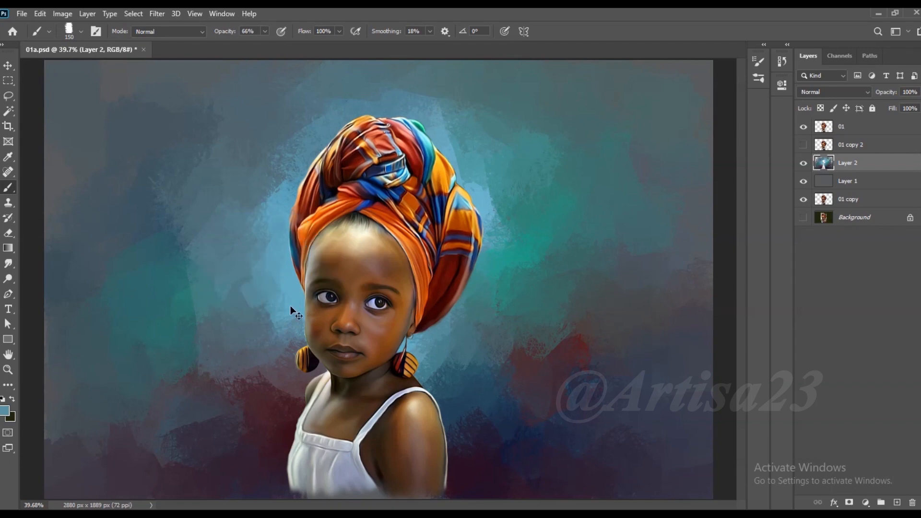
key(ctrl+z)
- Lower the brush opacity to 25% for softer background blending
click(265, 32)
drag(265, 44, 243, 45)
scroll(264, 246, up, 2)
scroll(254, 271, down, 1)
scroll(265, 293, down, 1)
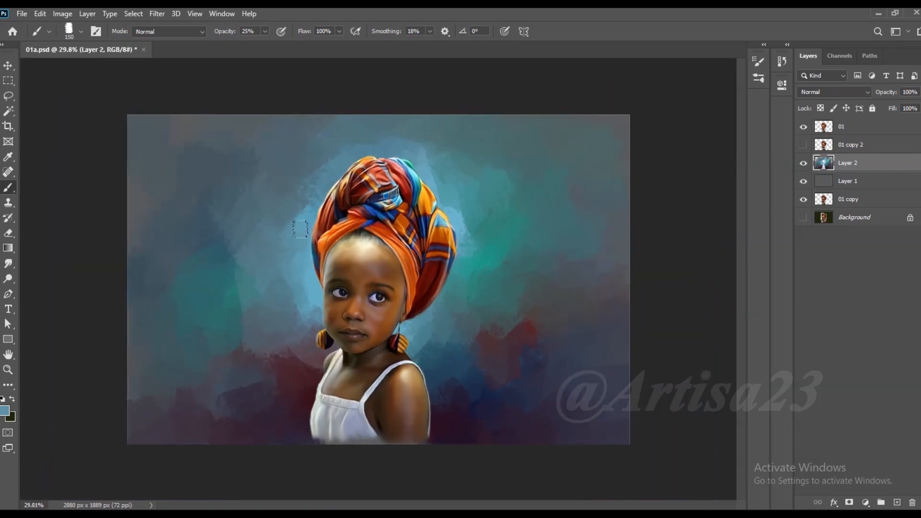
scroll(377, 281, up, 1)
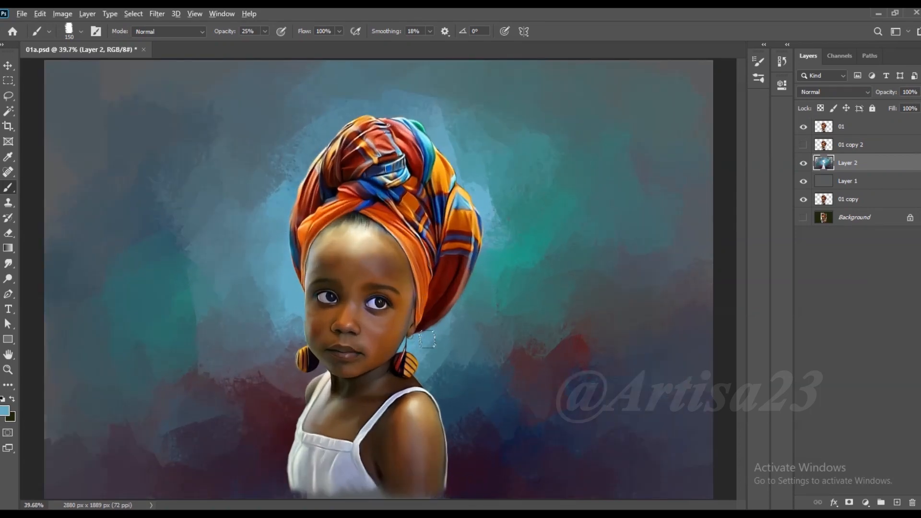
- Blend soft blue strokes sampled from the headwrap and background along the headwrap's right outline
alt+click(453, 324)
alt+click(491, 228)
alt+click(482, 225)
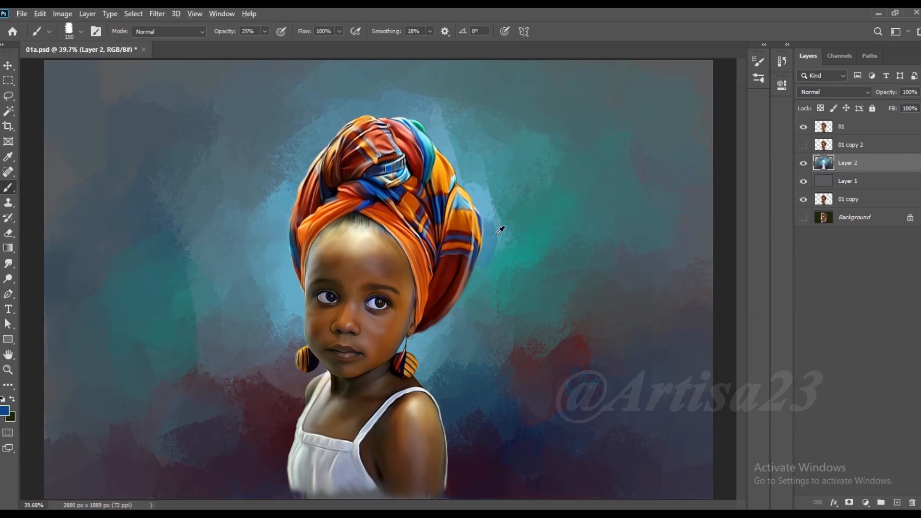
alt+click(483, 218)
alt+click(479, 191)
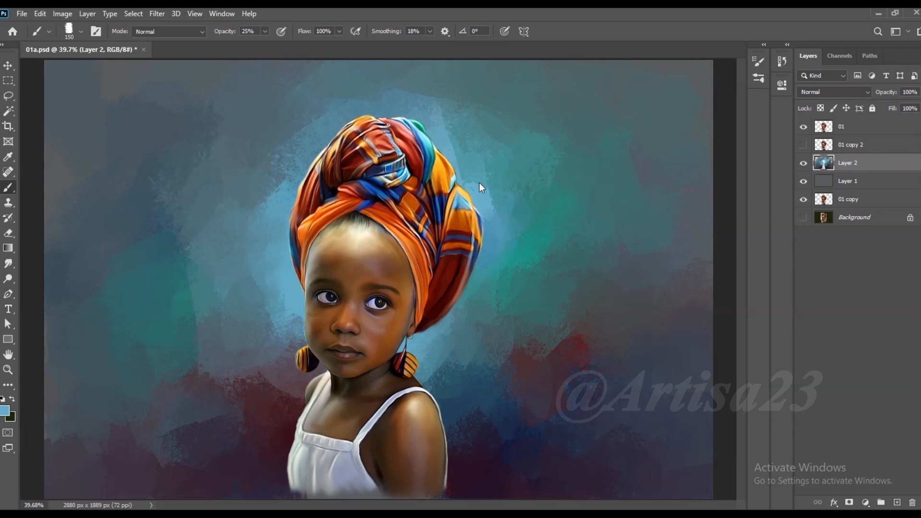
scroll(357, 268, down, 3)
scroll(319, 303, up, 2)
alt+click(458, 163)
- Soften the blue glow along the headwrap's left outline and down past the face to the earring with sampled strokes
alt+click(275, 200)
drag(273, 200, 277, 266)
alt+click(280, 302)
alt+click(285, 303)
drag(285, 307, 292, 321)
alt+click(279, 326)
alt+click(279, 345)
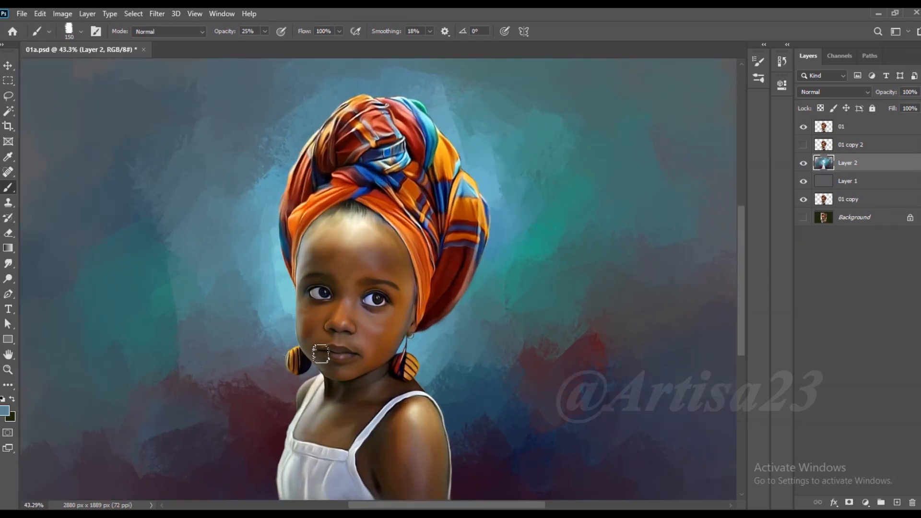
alt+click(276, 234)
alt+click(270, 169)
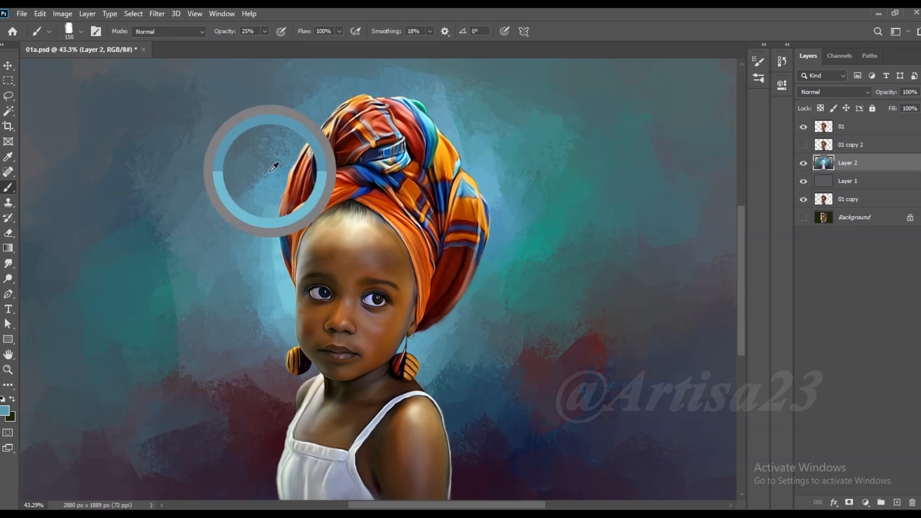
scroll(272, 136, down, 3)
- Blend soft sampled red strokes into the lower right background and muted strokes into the lower left
alt+click(209, 128)
alt+click(519, 330)
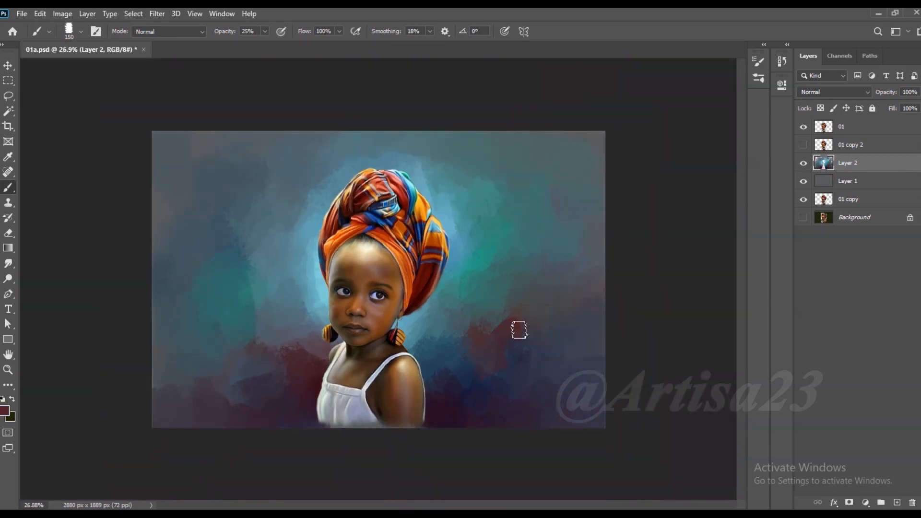
mouse_move(552, 351)
mouse_down()
mouse_move(568, 343)
mouse_move(563, 373)
mouse_up()
alt+click(190, 384)
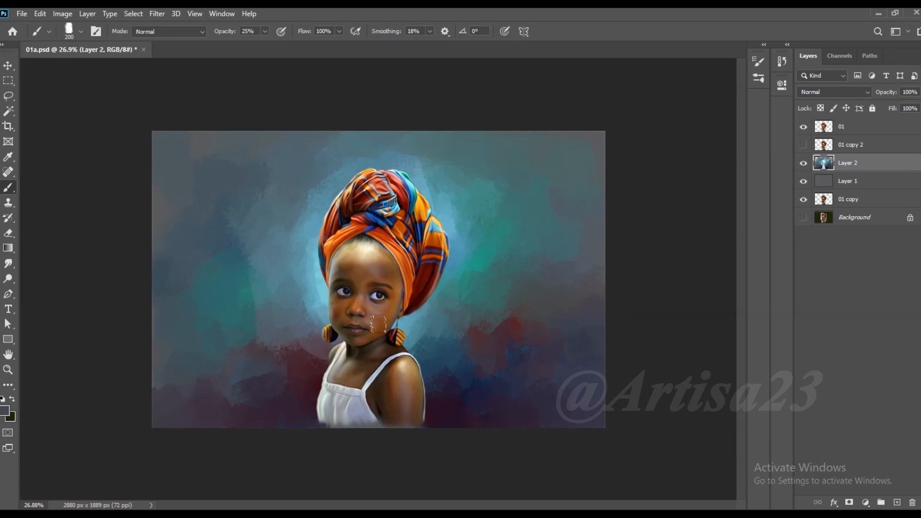
- Enlarge the brush to 200 and blend soft sampled teal strokes into the background above and right of the headwrap
scroll(232, 367, up, 2)
key(])
key(])
alt+click(570, 155)
alt+click(451, 132)
alt+click(454, 143)
alt+click(439, 135)
alt+click(475, 122)
drag(485, 135, 474, 135)
alt+click(472, 135)
alt+click(515, 155)
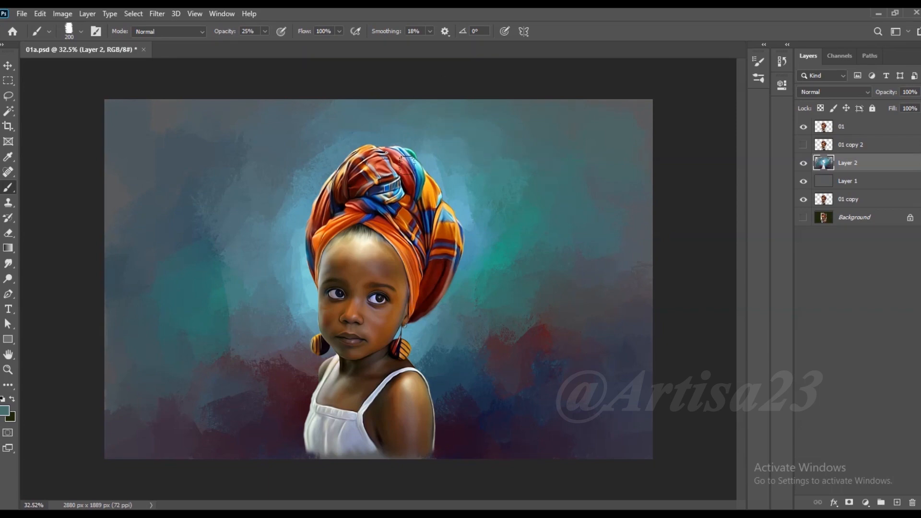
- Blend soft blue and teal strokes sampled from the background into the areas above and beside the headwrap
alt+click(311, 155)
alt+click(182, 239)
alt+click(534, 163)
alt+click(453, 135)
alt+click(427, 154)
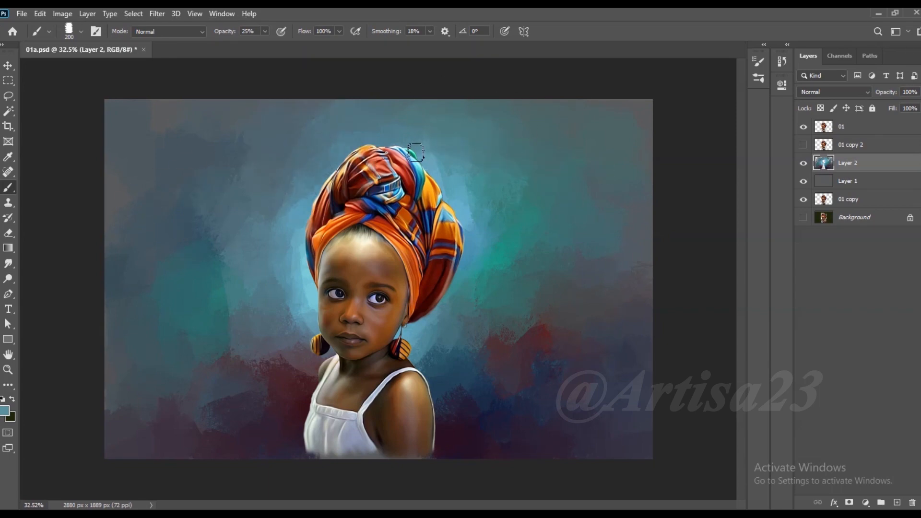
scroll(495, 237, down, 3)
alt+click(494, 219)
alt+click(259, 353)
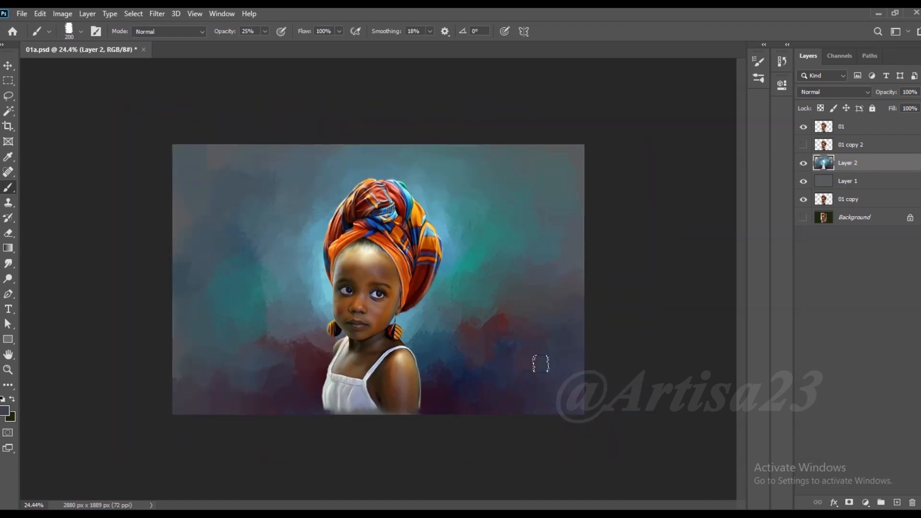
- Blend soft sampled strokes into the lower background on both sides of the girl's neck and shoulders
alt+click(470, 269)
alt+click(420, 328)
alt+click(321, 344)
alt+click(279, 349)
scroll(258, 380, up, 2)
alt+click(312, 335)
alt+click(318, 370)
alt+click(416, 378)
drag(424, 369, 436, 398)
alt+click(452, 386)
- Soften the background left of the face, earring and shoulder with sampled strokes, blending the teal patch into the red area
alt+click(319, 361)
alt+click(319, 321)
alt+click(321, 354)
alt+click(317, 360)
drag(318, 356, 306, 361)
alt+click(304, 365)
scroll(314, 317, down, 2)
scroll(318, 313, up, 2)
alt+click(230, 318)
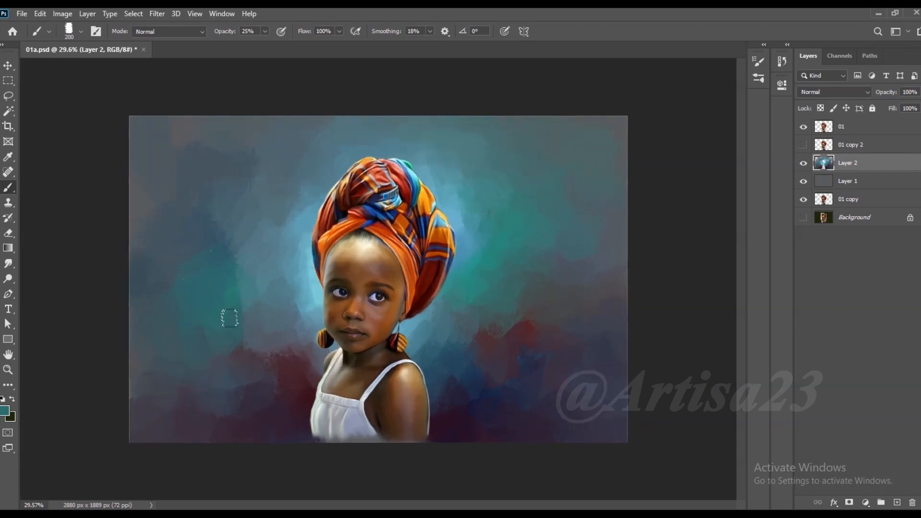
alt+click(255, 364)
drag(240, 356, 230, 339)
- Blend soft sampled blue strokes along the headwrap's upper left outline and save the document
scroll(485, 288, up, 1)
alt+click(344, 163)
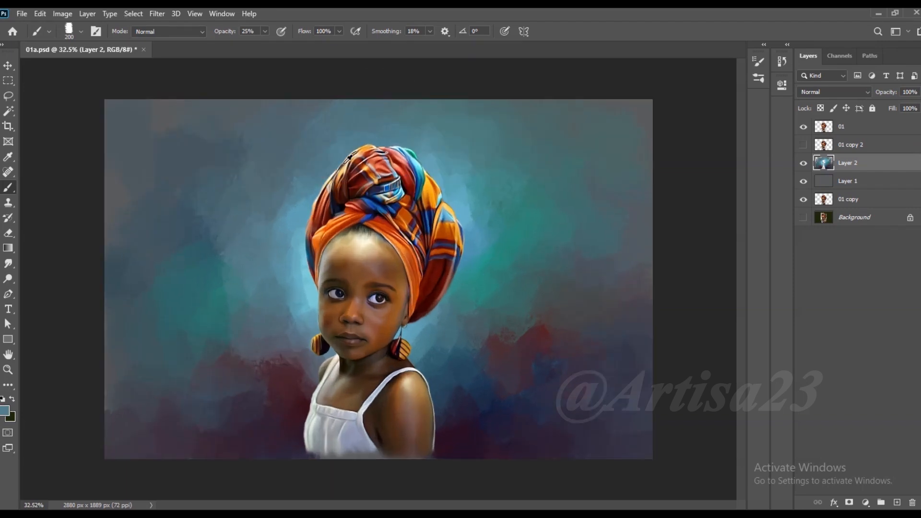
alt+click(319, 200)
mouse_move(317, 190)
mouse_down()
mouse_move(323, 163)
mouse_move(372, 142)
mouse_up()
alt+click(320, 154)
alt+click(320, 113)
scroll(555, 192, down, 4)
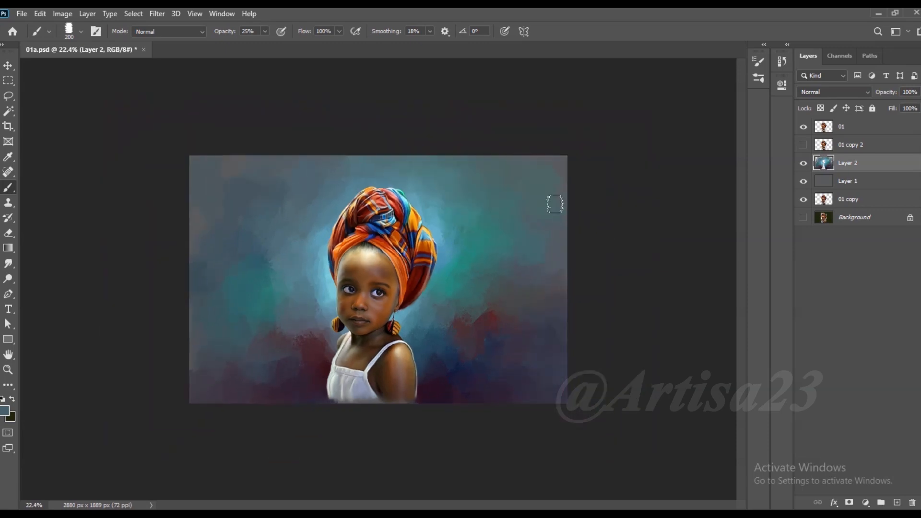
key(ctrl+s)
- Add a new empty layer above the 01 layer at the top of the stack
scroll(555, 204, up, 3)
key(alt+period)
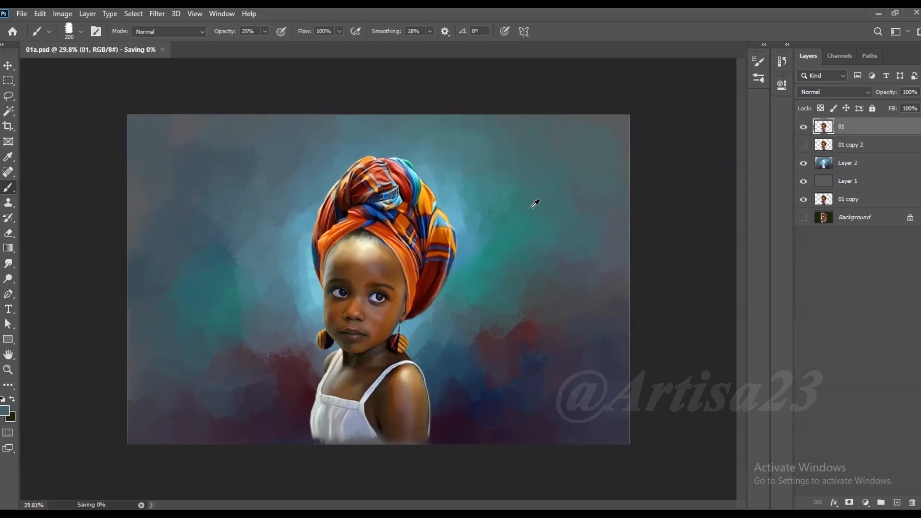
scroll(531, 208, down, 1)
key(v)
scroll(327, 278, up, 5)
scroll(402, 234, down, 2)
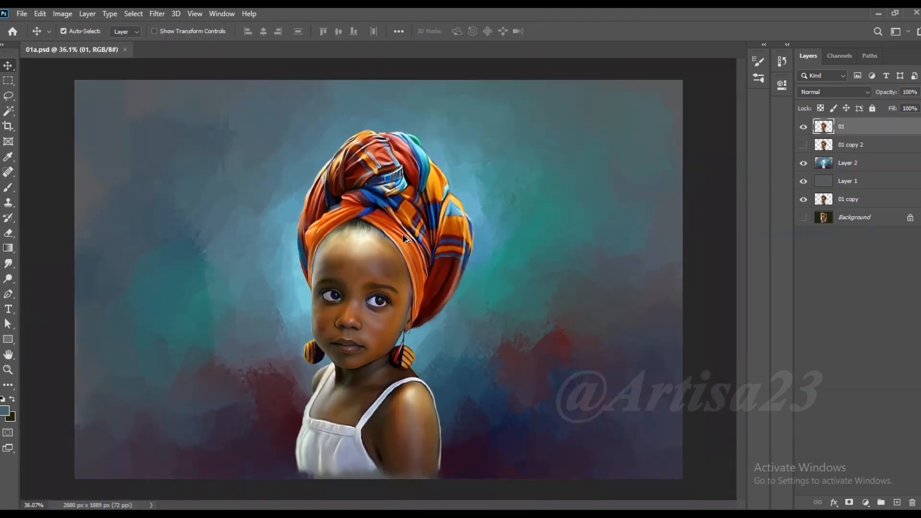
scroll(402, 234, up, 3)
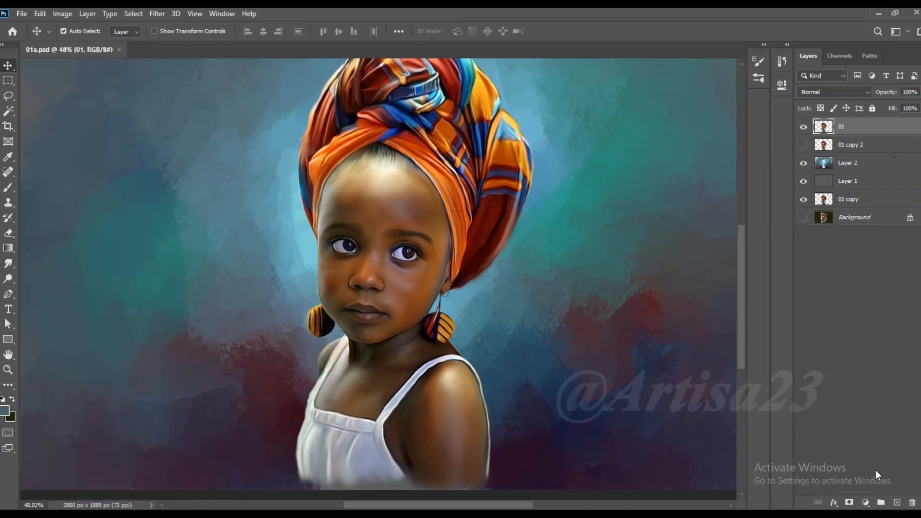
click(896, 503)
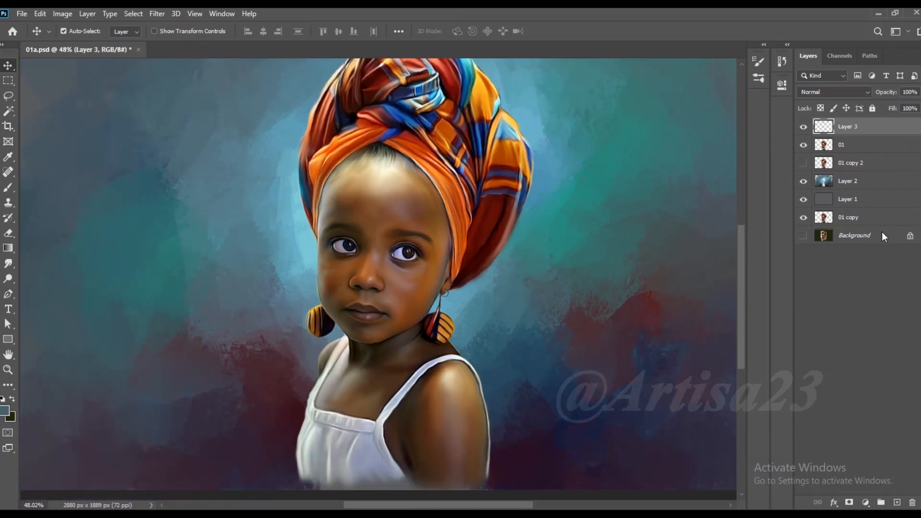
- Smudge the faded bottom edge of the dress and arm on the 01 layer at 56% strength, size 100, and save
click(841, 148)
click(10, 265)
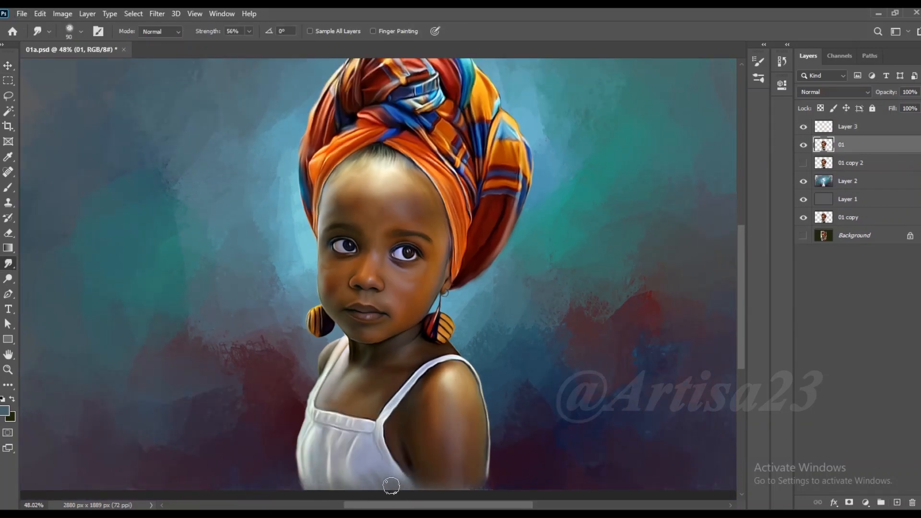
scroll(365, 487, down, 2)
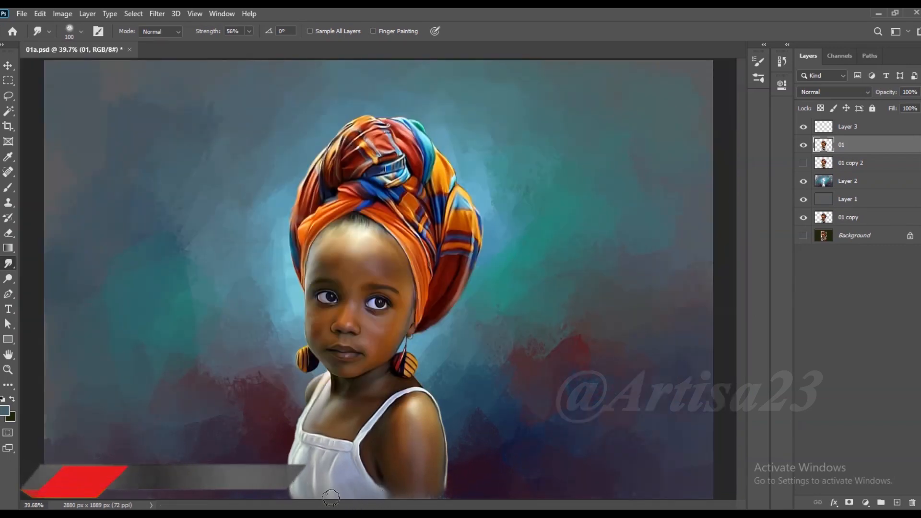
scroll(346, 492, down, 1)
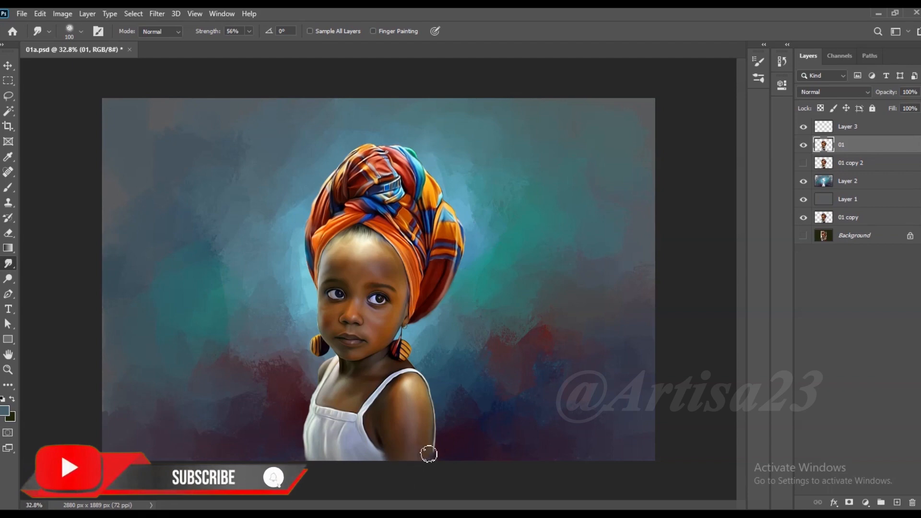
scroll(379, 410, up, 3)
scroll(431, 392, down, 2)
key(ctrl+s)
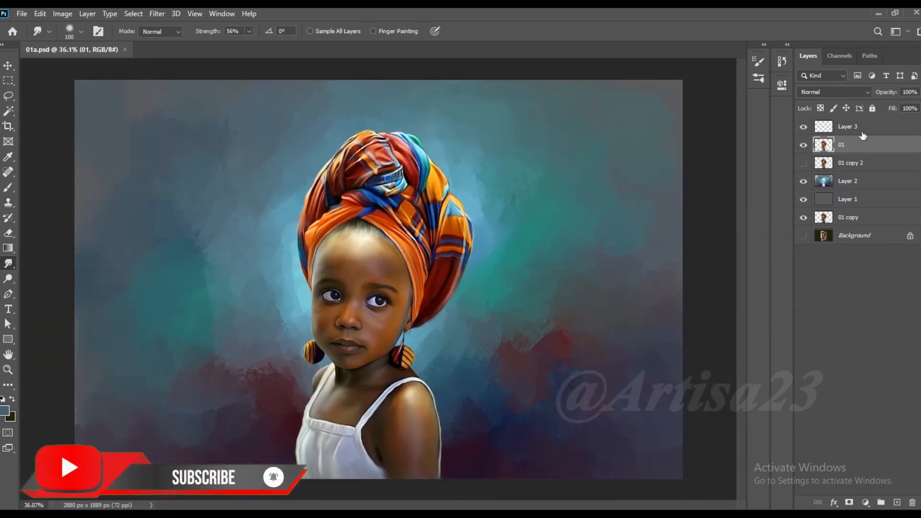
- Rename the new top layer Color 01 and save the document
double_click(849, 127)
text(color 01)
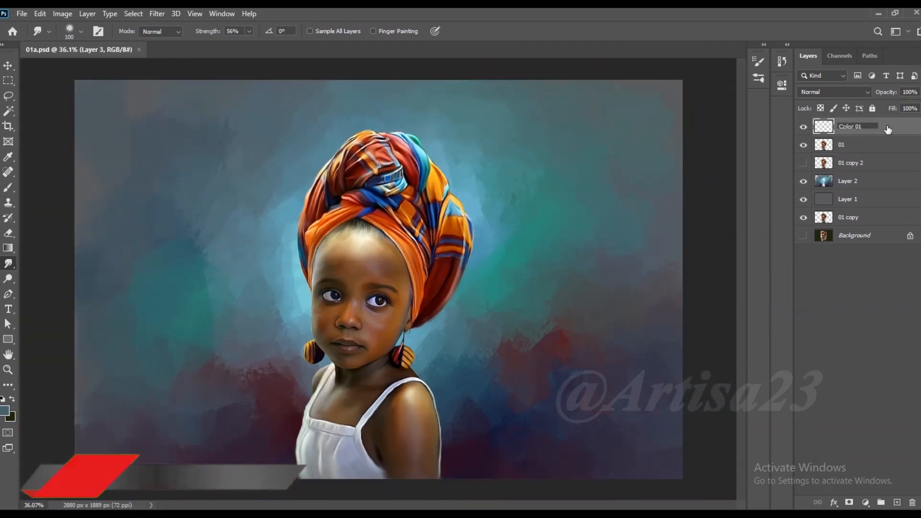
key(Return)
scroll(432, 267, down, 1)
key(ctrl+s)
scroll(432, 266, up, 1)
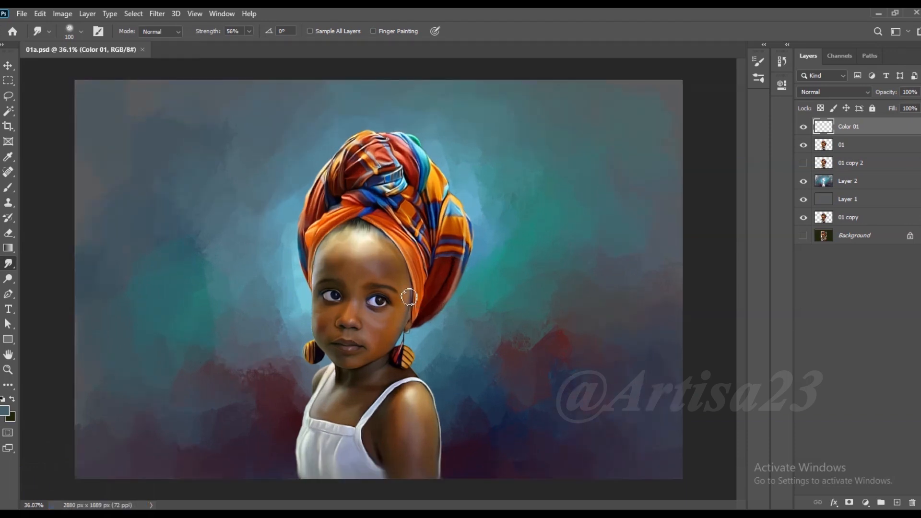
- Switch the brush to a soft round tip at size 200 and set its opacity to 15%
click(3, 192)
click(96, 31)
click(607, 57)
drag(743, 153, 745, 105)
click(605, 140)
click(726, 57)
scroll(548, 195, down, 1)
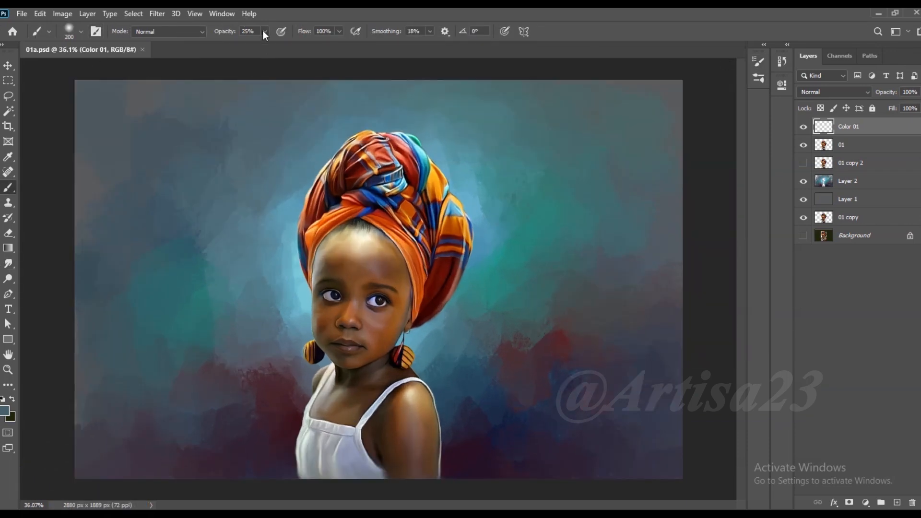
- Set the blend mode of the Color 01 layer to Color
click(834, 92)
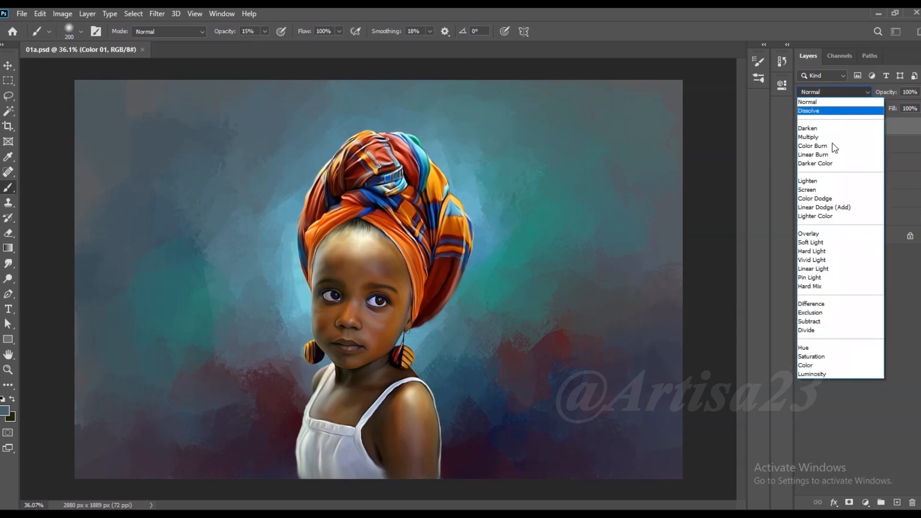
click(815, 369)
key(v)
scroll(390, 261, up, 1)
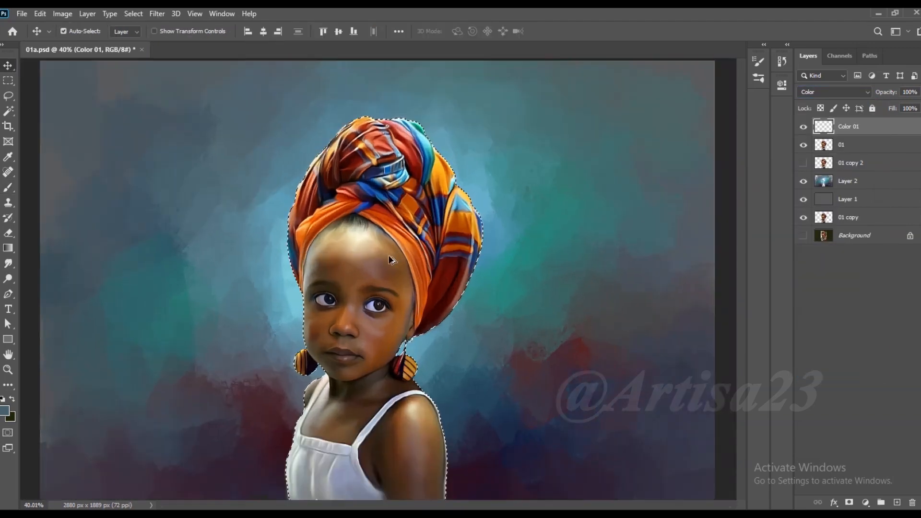
- Load the girl's outline as a selection and set the foreground colour to dark red 6d0000
scroll(391, 261, up, 1)
click(8, 187)
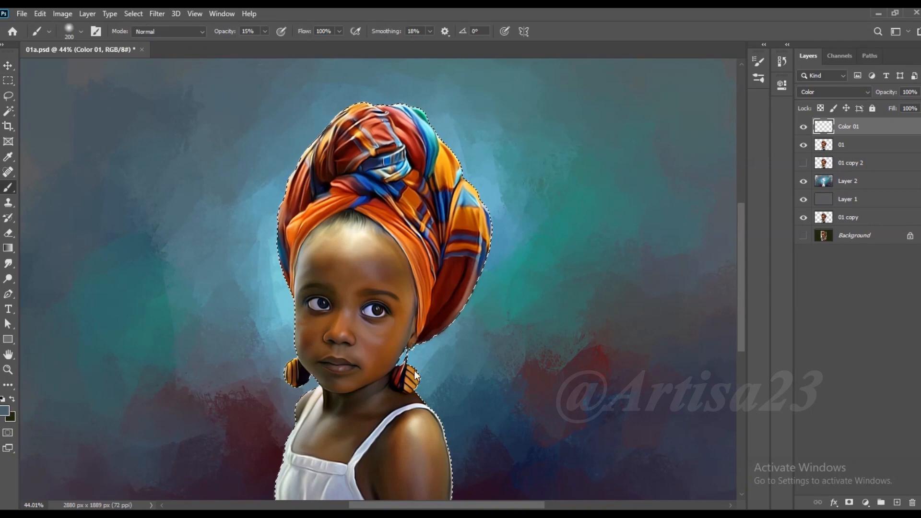
click(4, 411)
click(764, 230)
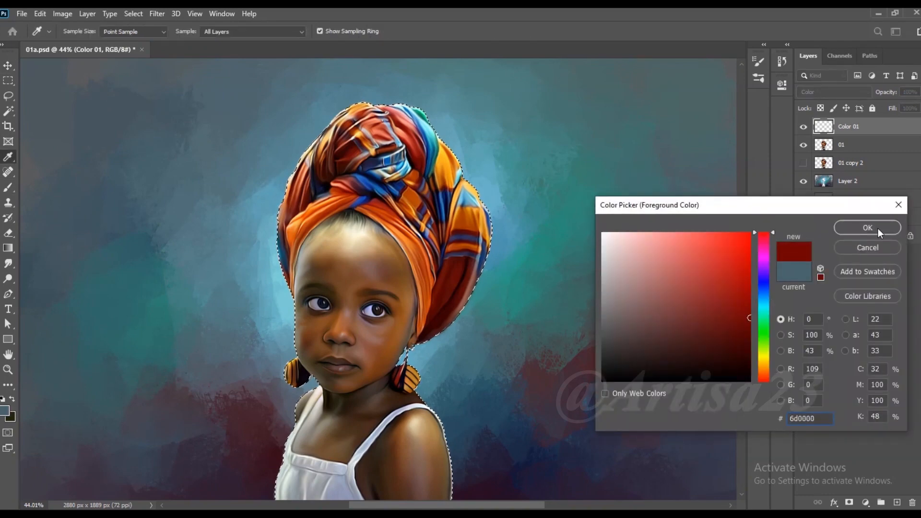
click(874, 228)
- Tint the girl's nose and cheeks dark red on the Color 01 layer with the brush reduced to about 80
scroll(393, 355, up, 3)
scroll(338, 336, up, 2)
key(bracketleft)
key(bracketleft)
key(bracketleft)
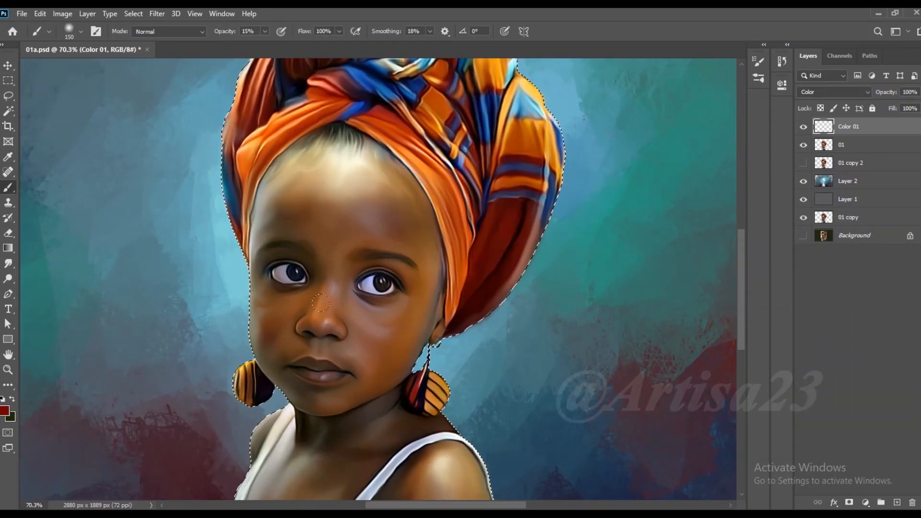
key(bracketleft)
key(bracketleft)
key(bracketleft)
key(bracketleft)
key(bracketleft)
key(bracketright)
key(bracketright)
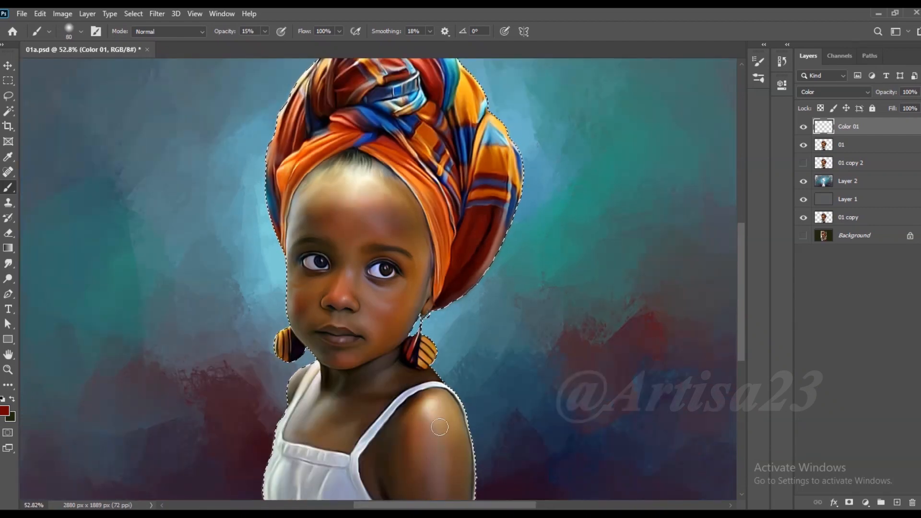
- Tint the shoulder, chest, lips and forehead with soft dark red strokes, using a brush size up to 90
scroll(439, 427, down, 1)
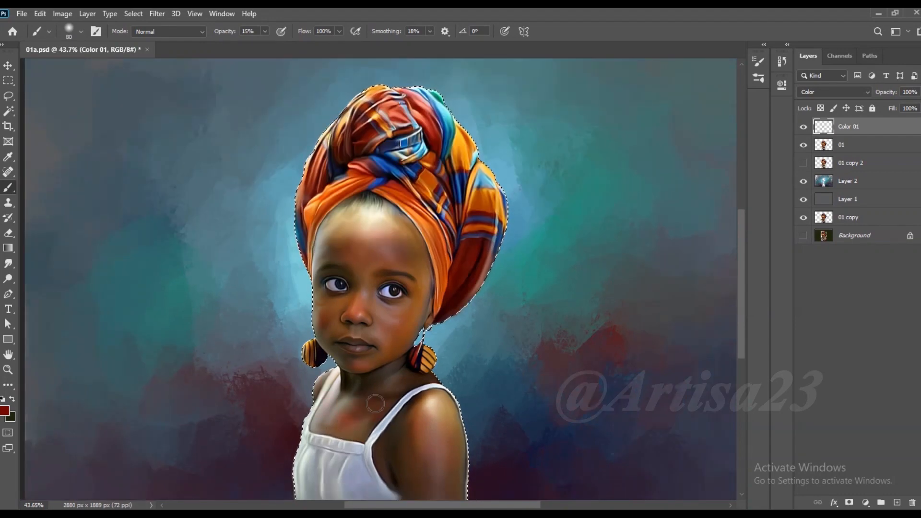
scroll(421, 380, up, 2)
scroll(374, 338, up, 2)
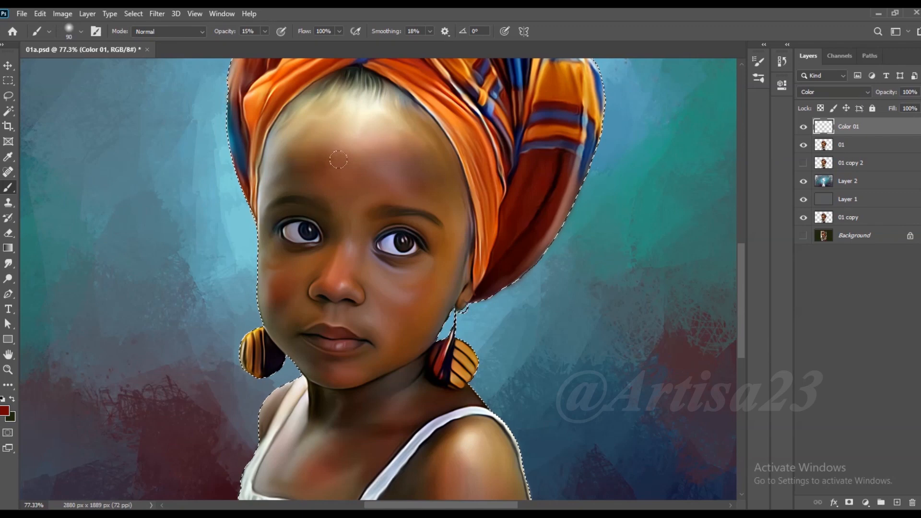
- Smudge the red tint on the face at 56% strength so it blends smoothly into the skin
click(8, 264)
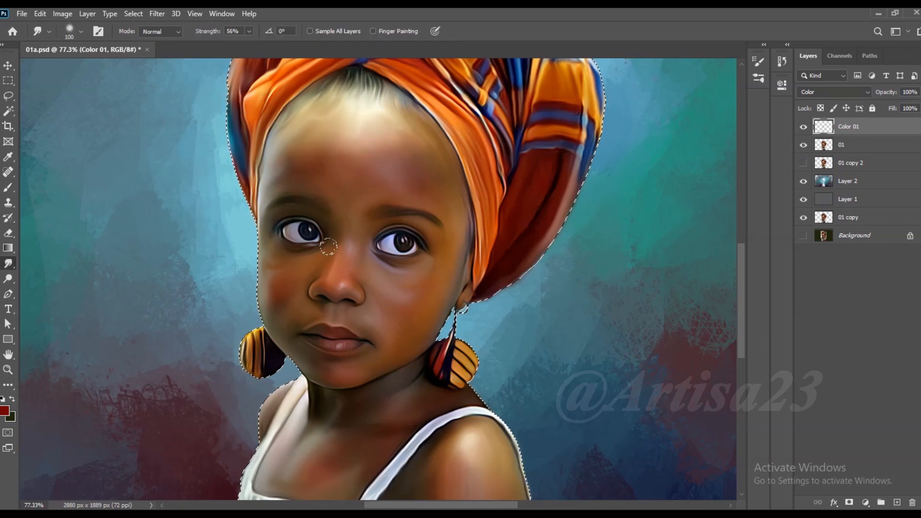
key(bracketright)
key(bracketleft)
key(bracketleft)
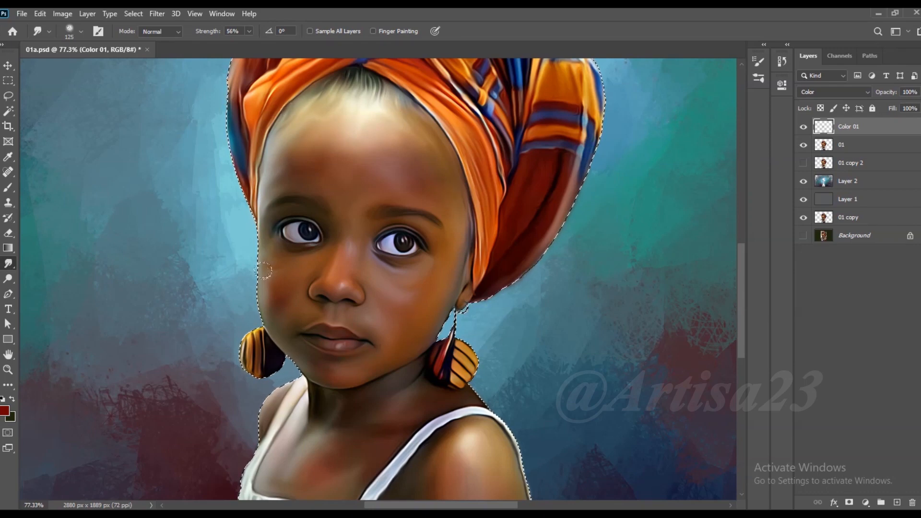
key(bracketright)
- Smudge the red tint over the neck, chest and shoulder, enlarging the smudge brush to 250
scroll(403, 335, down, 2)
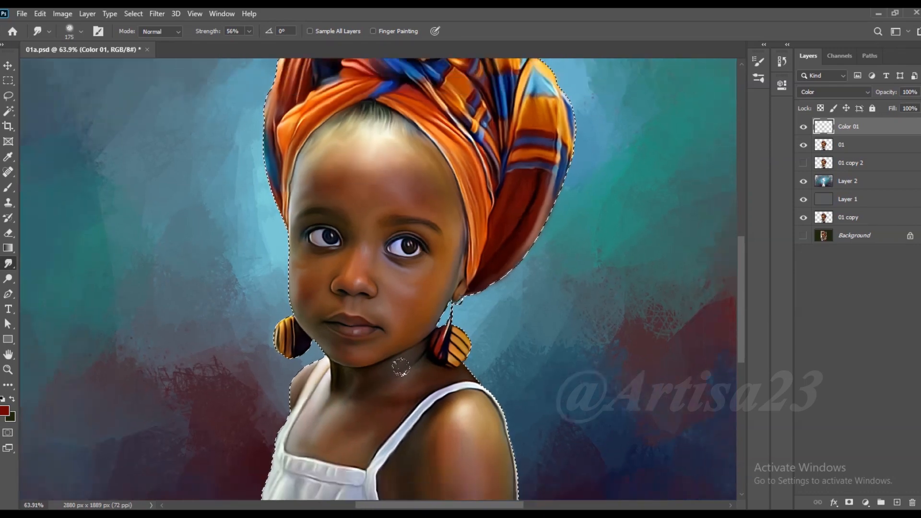
scroll(393, 377, down, 2)
scroll(432, 378, down, 3)
key(bracketright)
key(bracketright)
key(bracketright)
key(bracketright)
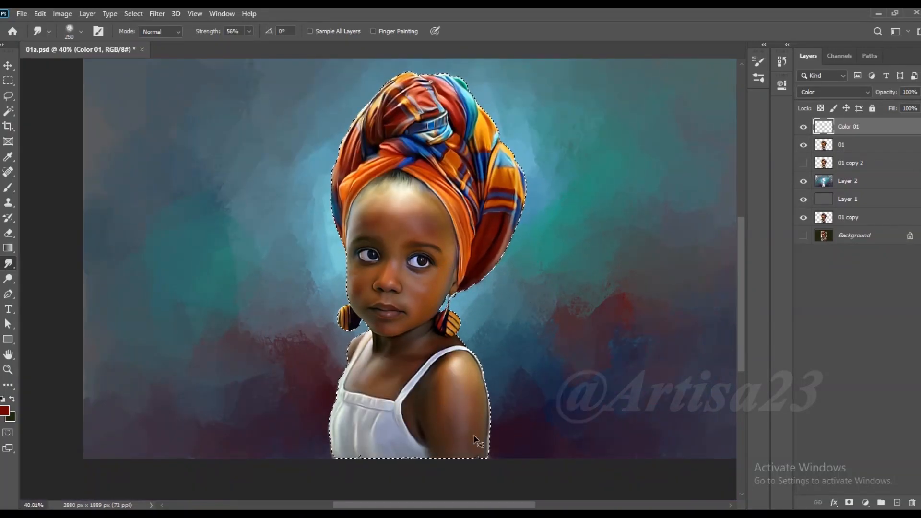
- Clear the selection around the girl and save the document
key(ctrl+d)
scroll(420, 213, up, 1)
key(ctrl+s)
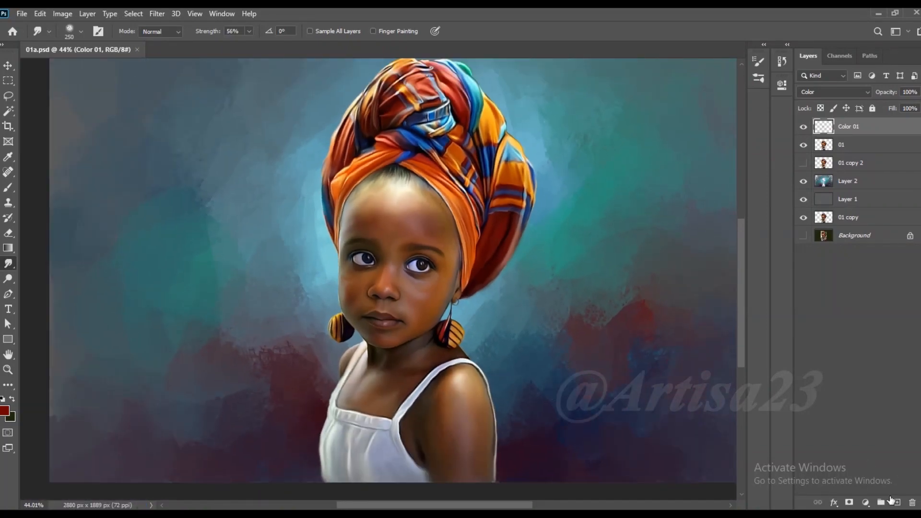
- Add a new layer above Color 01 and name it COlor 02
click(890, 500)
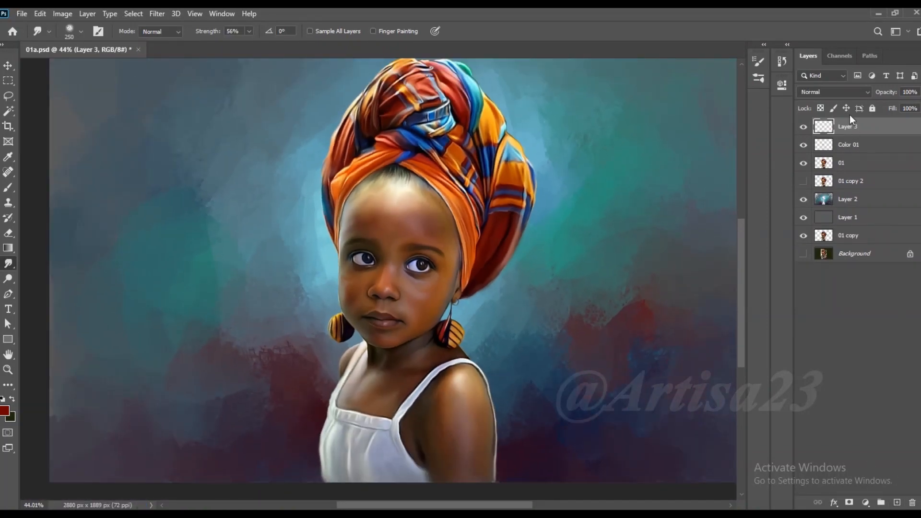
key(Return)
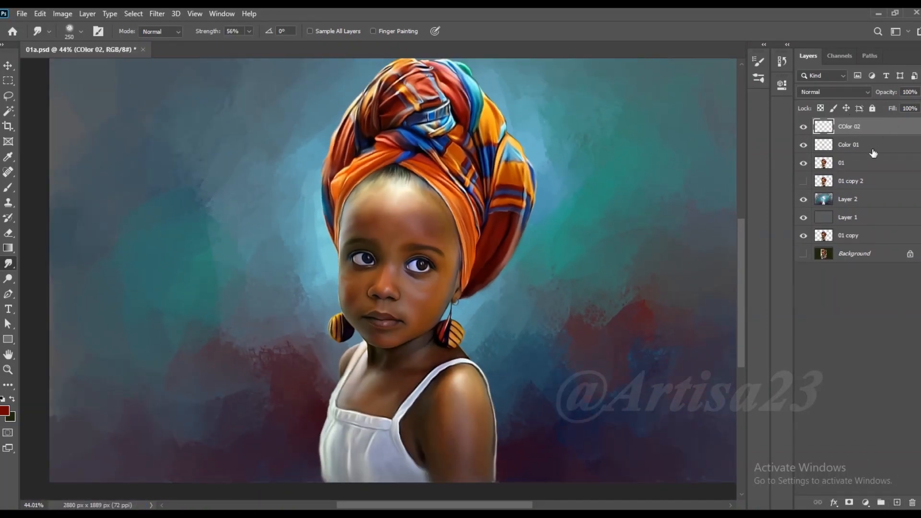
click(5, 412)
click(898, 205)
click(8, 157)
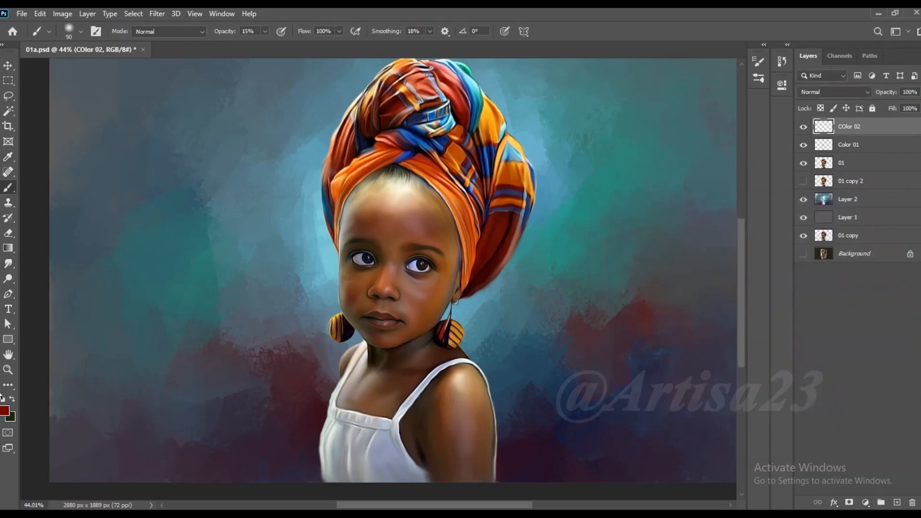
- Set the foreground colour to yellow ffc600 and the blend mode of the COlor 02 layer to Color
click(5, 411)
drag(761, 352, 764, 362)
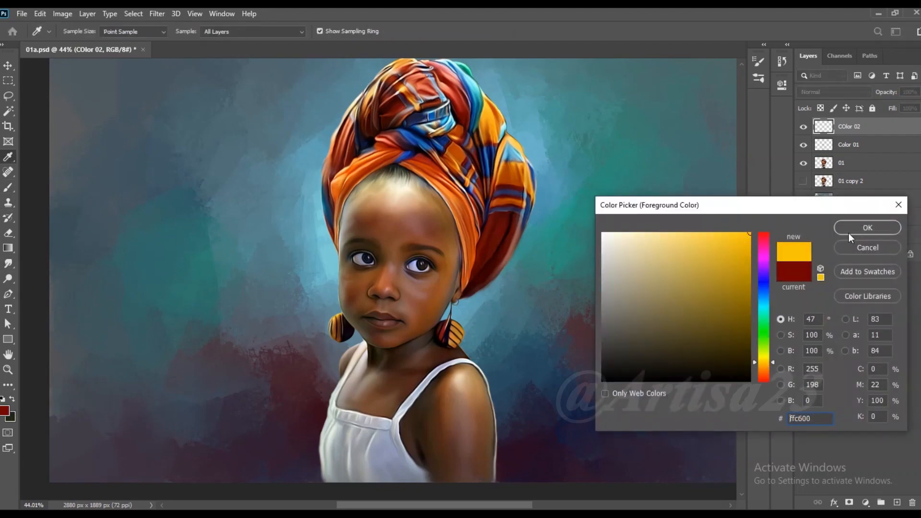
click(867, 227)
key(b)
click(834, 91)
click(815, 368)
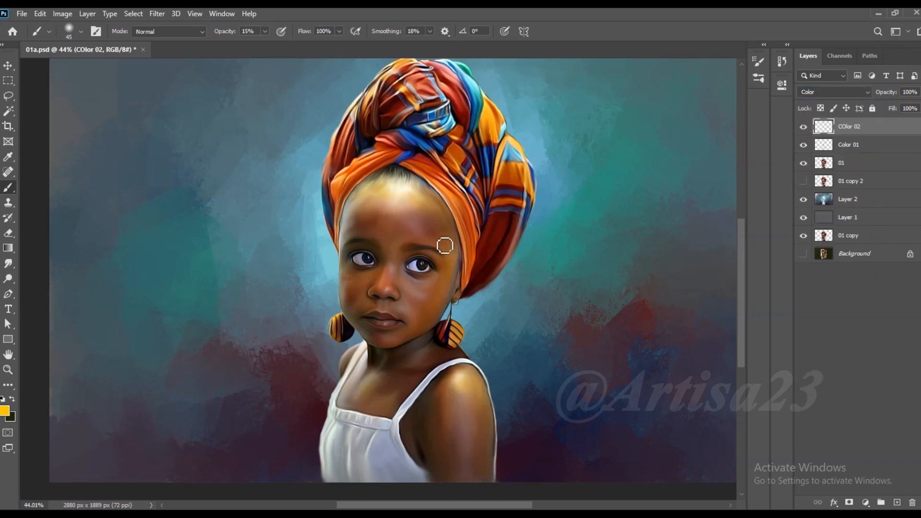
- Load the outline of the girl on layer 01 as a selection and brush yellow tint over her skin on COlor 02
ctrl+click(826, 164)
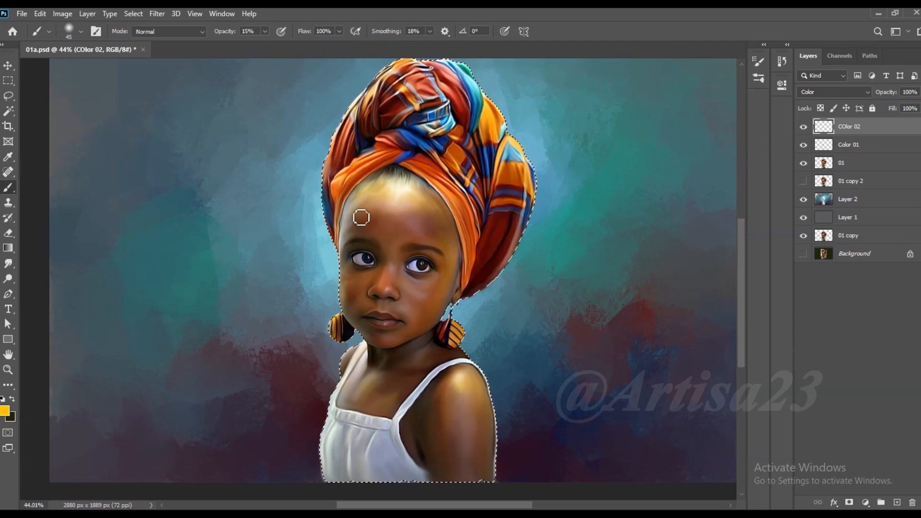
scroll(421, 193, up, 2)
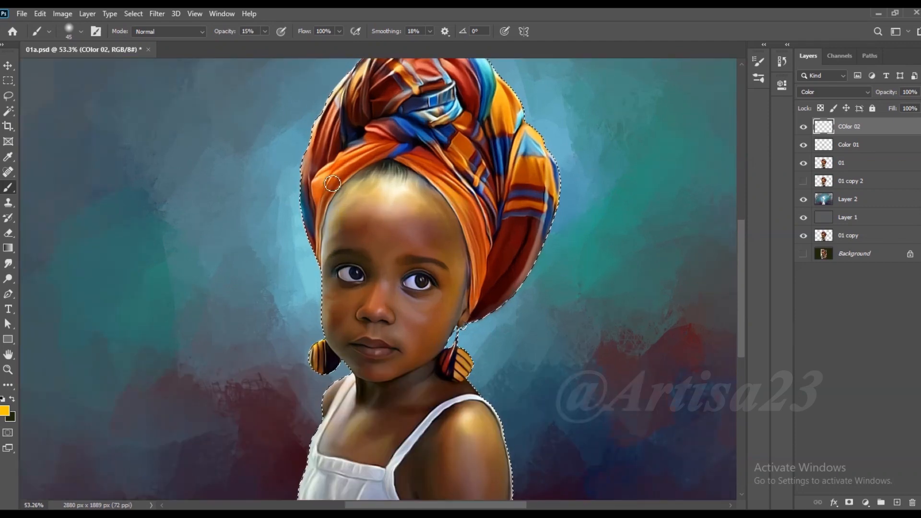
drag(511, 179, 487, 192)
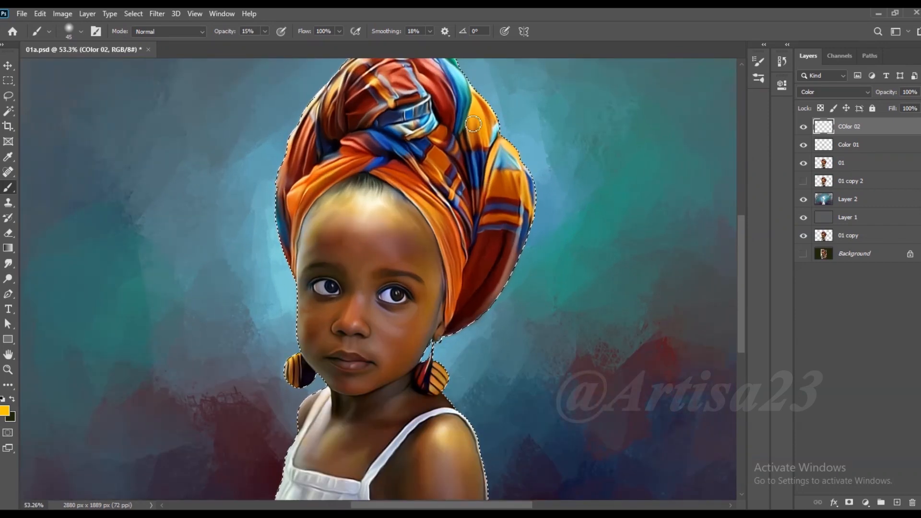
scroll(480, 183, down, 2)
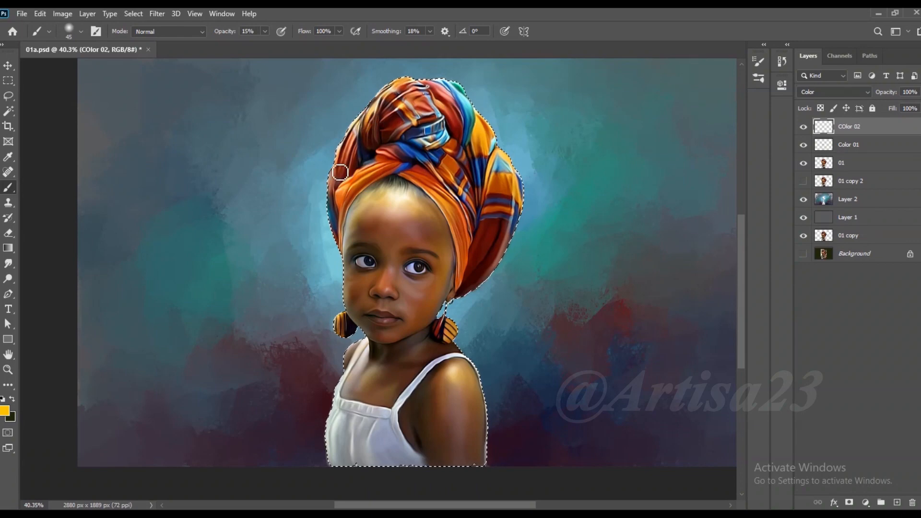
scroll(499, 201, up, 2)
scroll(428, 209, down, 2)
scroll(417, 316, up, 2)
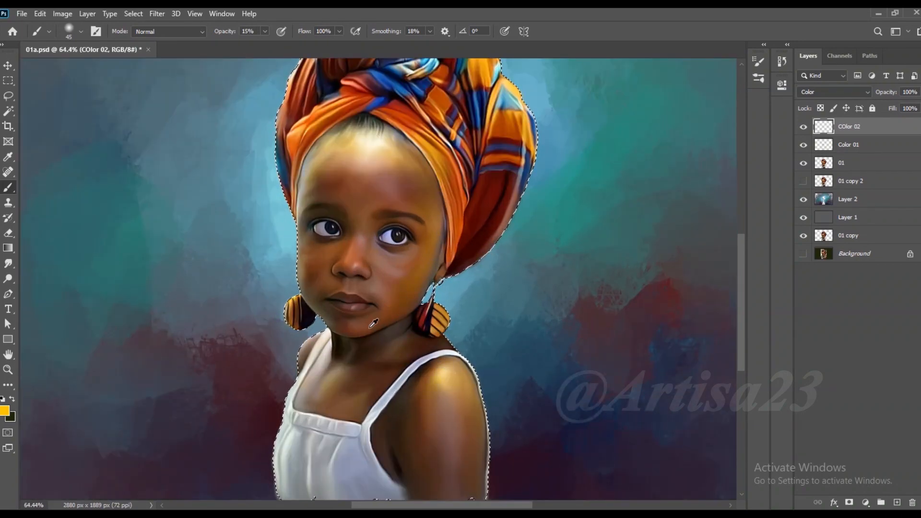
scroll(370, 329, up, 2)
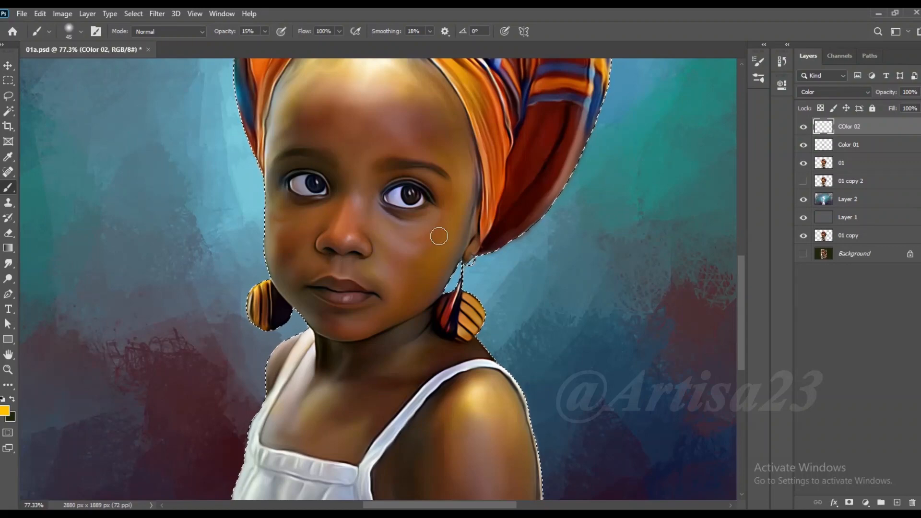
- Smudge the yellow tint across the face and shoulder, enlarging the smudge brush to 250
key(r)
scroll(412, 381, down, 2)
key(bracketleft)
key(bracketleft)
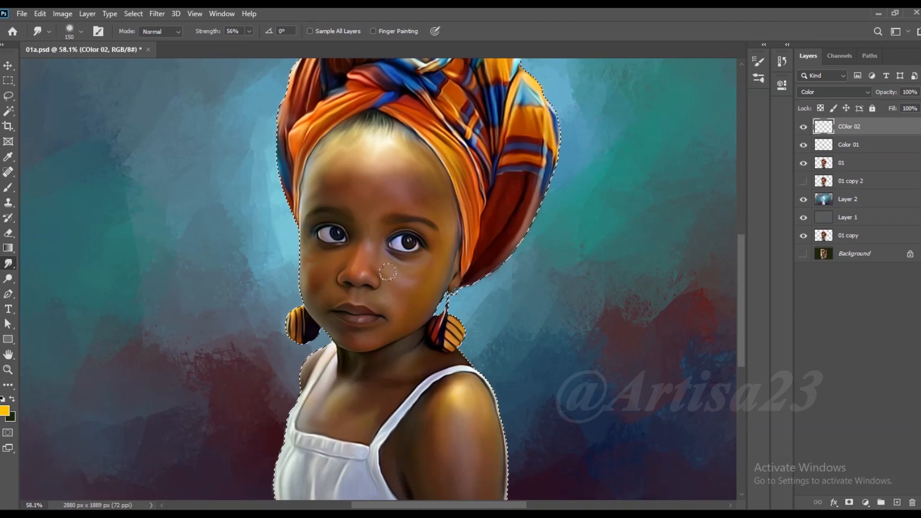
key(bracketright)
key(bracketright)
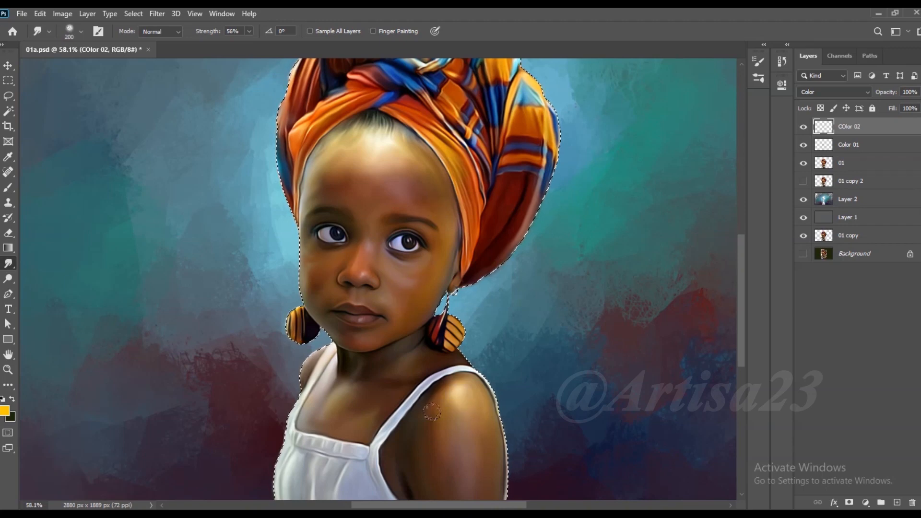
scroll(429, 453, down, 2)
scroll(463, 415, down, 2)
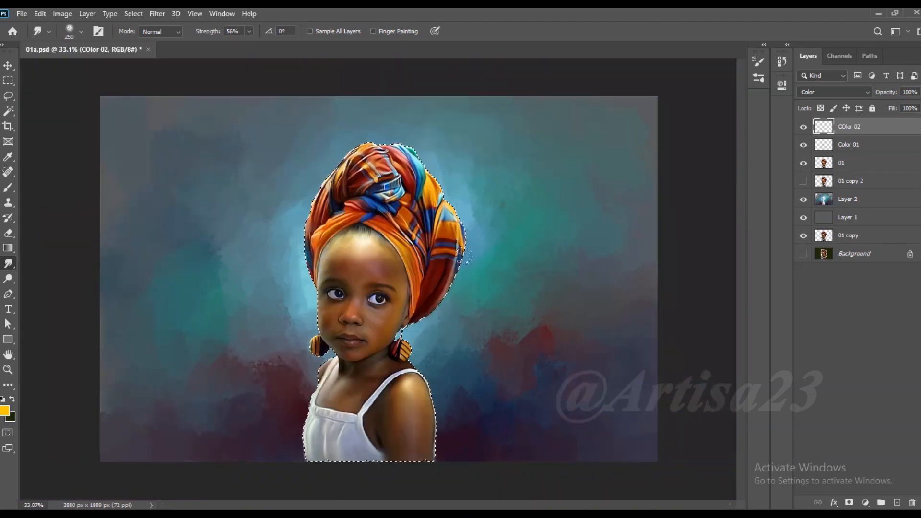
- Smooth the remaining yellow tint with the smudge brush reduced to 125, then clear the selection and save the document
scroll(413, 237, up, 3)
key(bracketleft)
key(bracketleft)
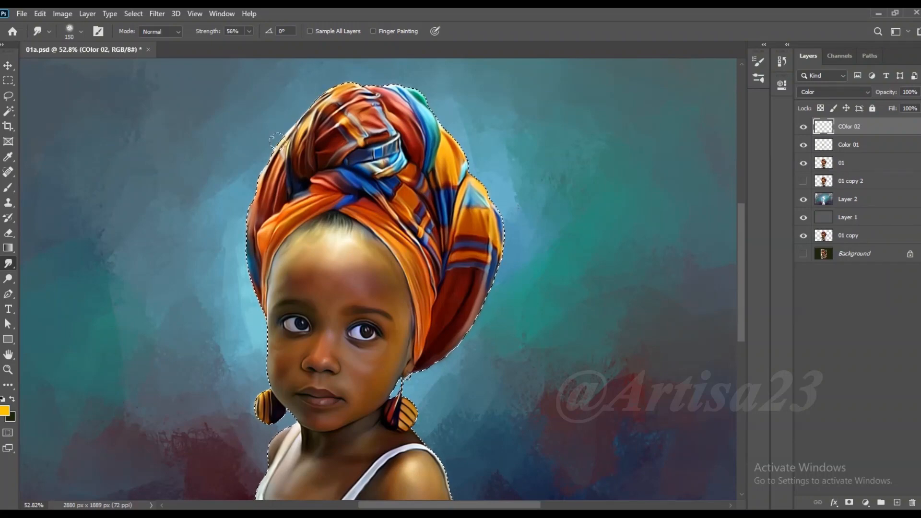
key(bracketleft)
scroll(346, 259, down, 2)
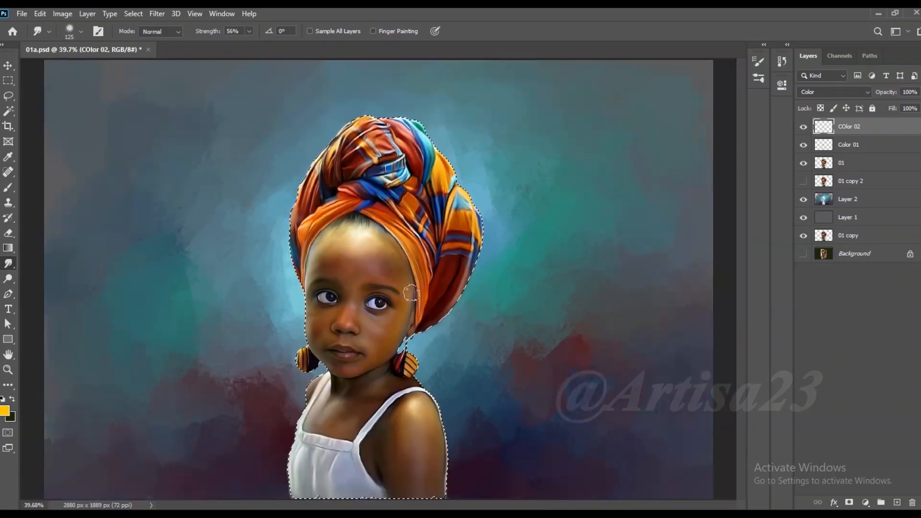
scroll(431, 302, up, 3)
scroll(436, 305, down, 2)
key(ctrl+d)
key(ctrl+s)
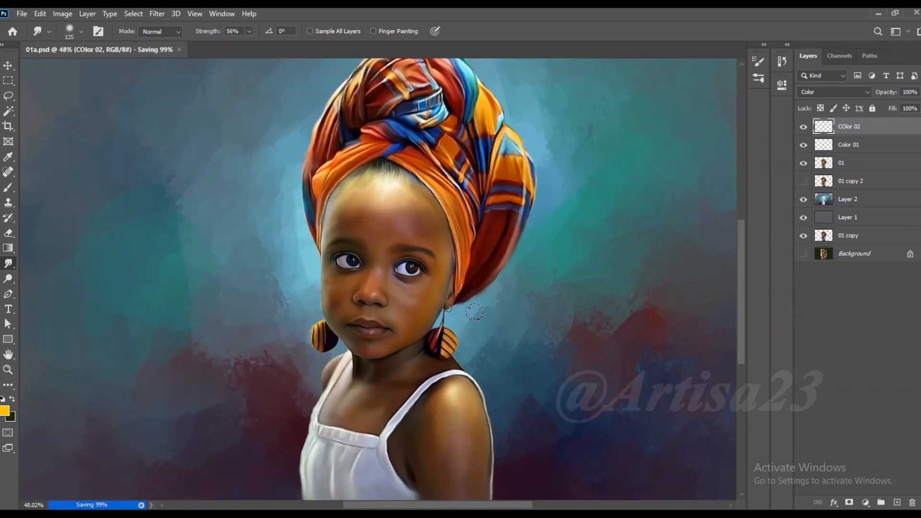
- Restore the girl's selection to touch up the yellow tint with the brush, then clear it and save
scroll(345, 355, down, 3)
scroll(331, 358, up, 7)
key(ctrl+shift+d)
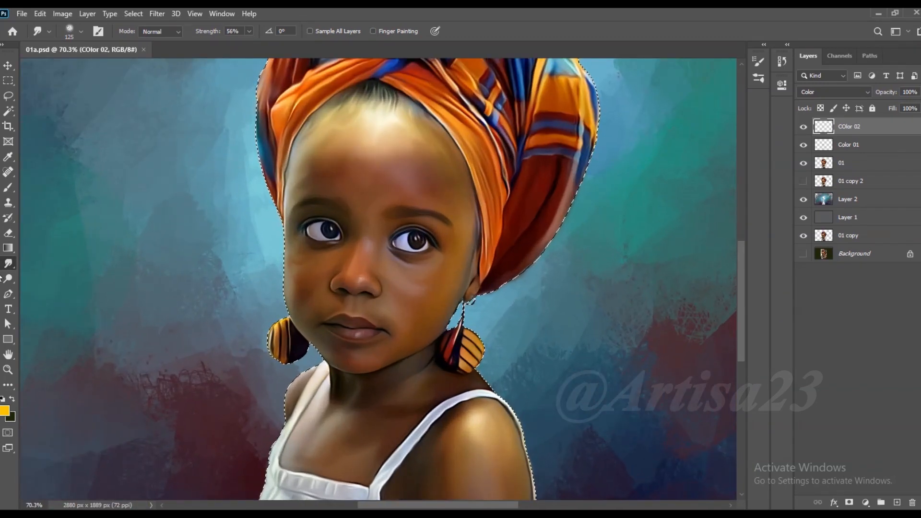
key(b)
scroll(475, 365, up, 3)
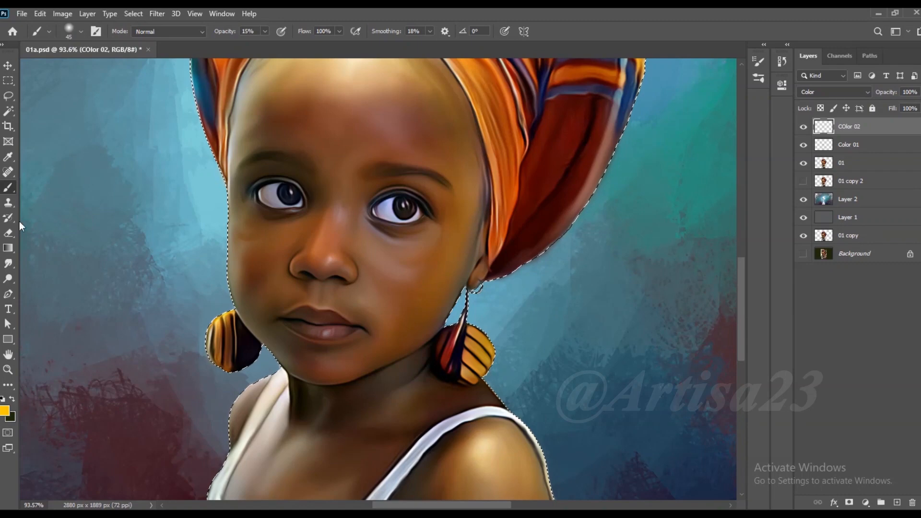
key(ctrl+d)
key(ctrl+s)
- Add a new layer above COlor 02 and name it Lips
scroll(480, 364, down, 5)
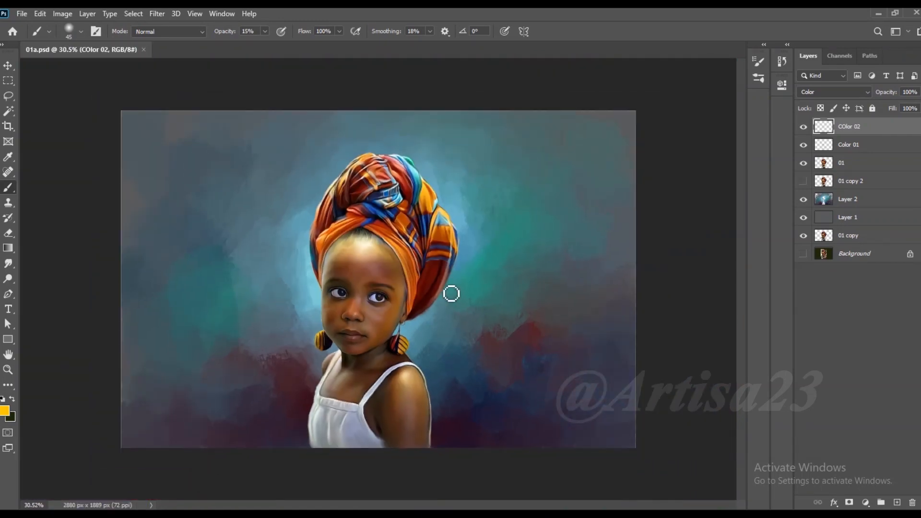
scroll(466, 309, up, 3)
click(897, 502)
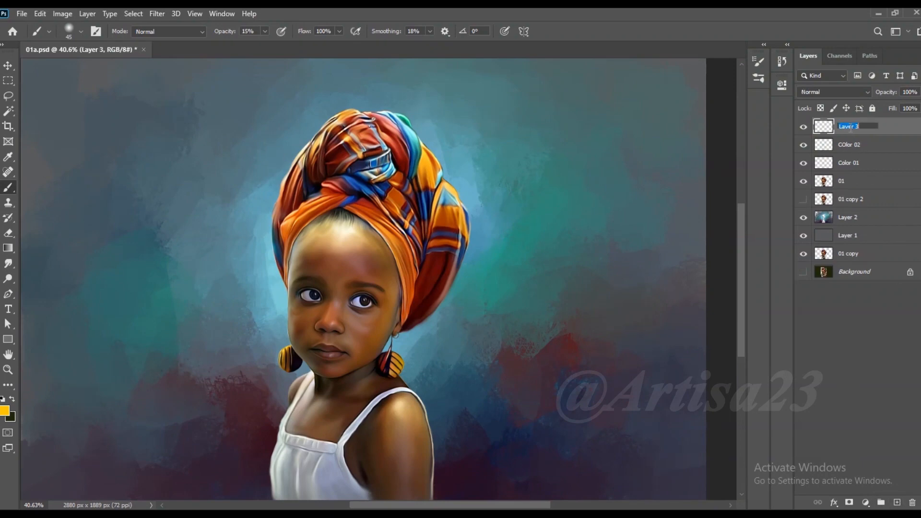
key(Return)
- Set the foreground colour to a dark red for the lips
scroll(370, 327, up, 3)
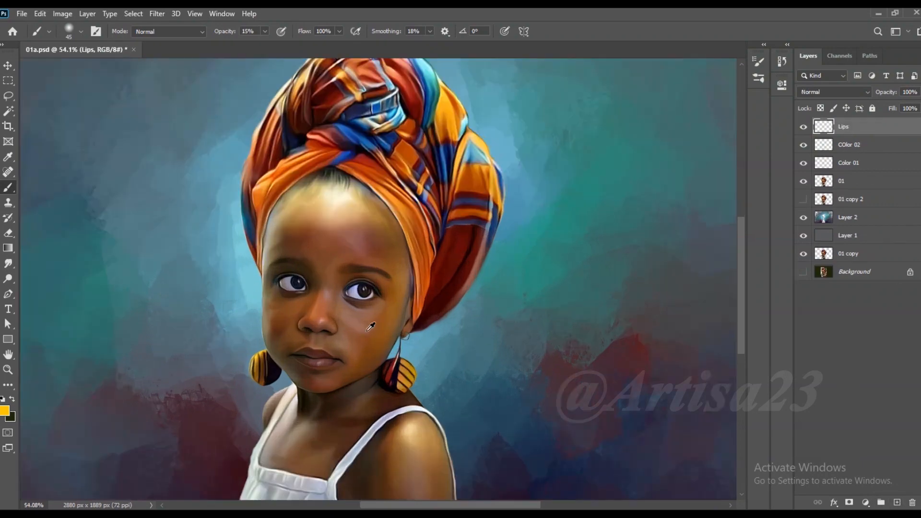
click(6, 411)
click(764, 233)
click(746, 317)
click(867, 228)
- Paint the girl's lips dark red on the Lips layer with a small brush of size 10 at 66% opacity
click(265, 31)
scroll(331, 364, up, 11)
key(bracketleft)
key(bracketleft)
key(bracketleft)
key(bracketleft)
mouse_move(314, 339)
mouse_down()
mouse_move(267, 322)
mouse_move(239, 331)
mouse_move(309, 334)
mouse_move(280, 356)
mouse_move(318, 356)
mouse_up()
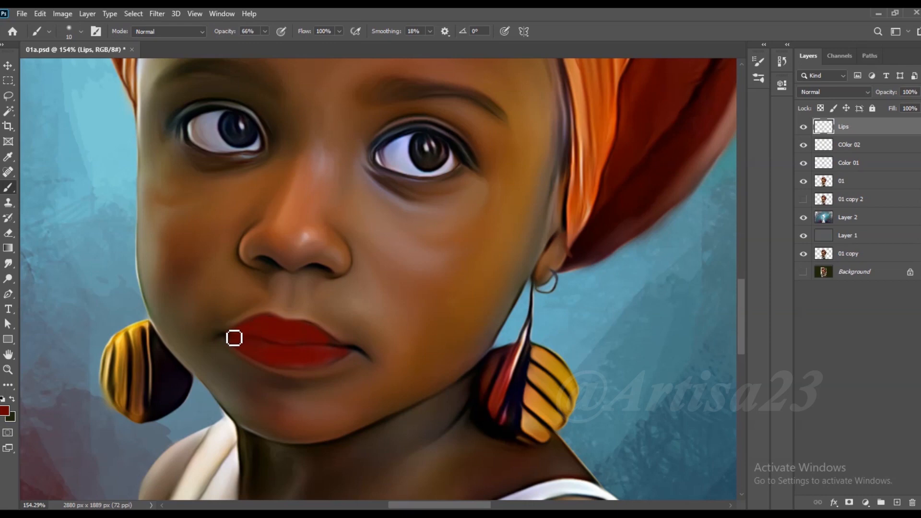
- Set the Lips layer's blend mode to Soft Light and save the document
click(835, 91)
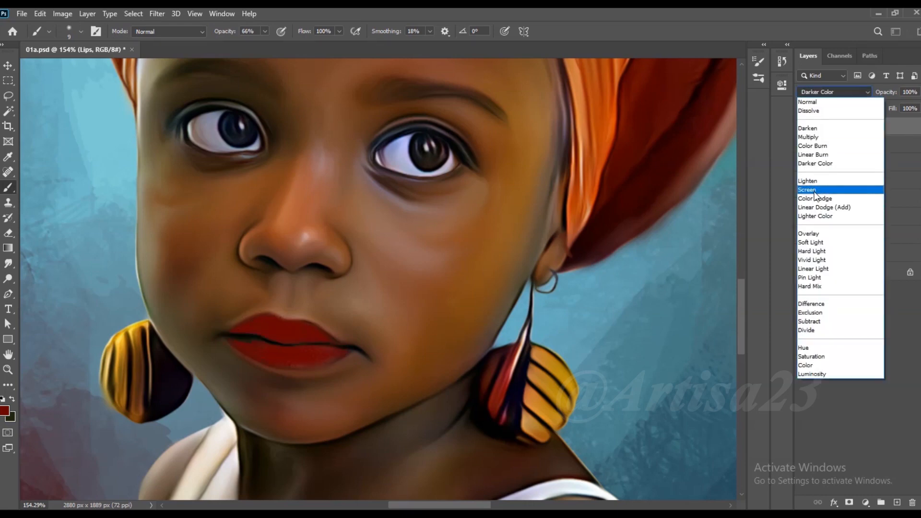
click(818, 242)
key(v)
scroll(483, 290, down, 11)
key(ctrl+s)
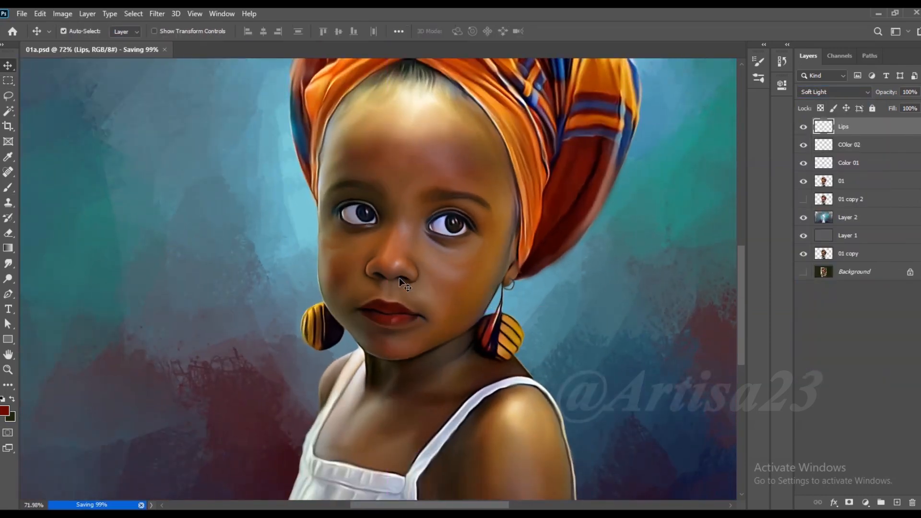
- Tone down the red of the Lips layer with an image colour adjustment
scroll(399, 278, up, 9)
click(62, 14)
mouse_move(74, 44)
click(277, 115)
click(853, 365)
click(62, 14)
mouse_move(73, 43)
click(211, 102)
drag(639, 158, 618, 159)
click(772, 101)
- Lower the Lips layer to 61% fill and 50% opacity, comparing the lips with the layer hidden and shown
click(803, 128)
click(804, 127)
scroll(349, 213, down, 7)
click(919, 108)
click(897, 106)
click(803, 127)
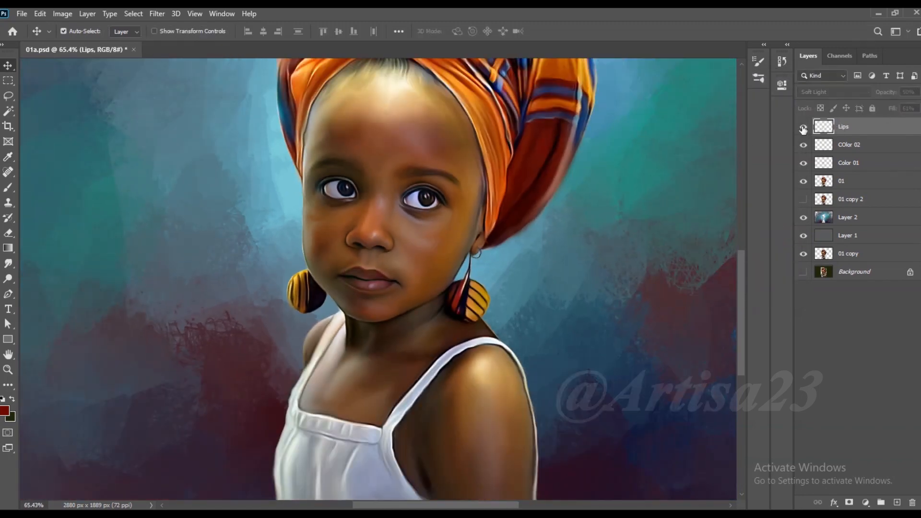
click(804, 127)
scroll(439, 256, down, 5)
scroll(439, 255, up, 6)
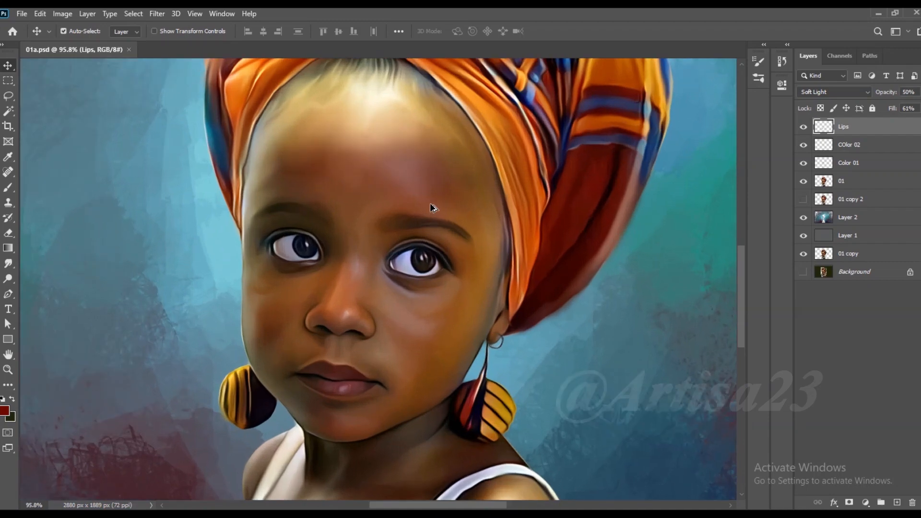
- Add a new layer directly above layer 01 and name it Line
scroll(430, 203, down, 2)
click(857, 186)
click(897, 502)
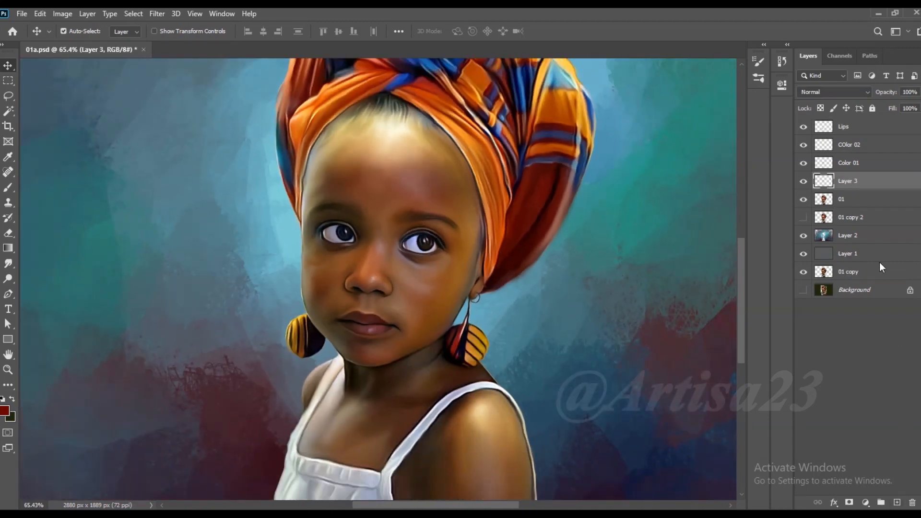
key(Return)
- Set the foreground colour to a muted reddish brown based on a colour sampled from the right-hand eye
scroll(415, 233, up, 10)
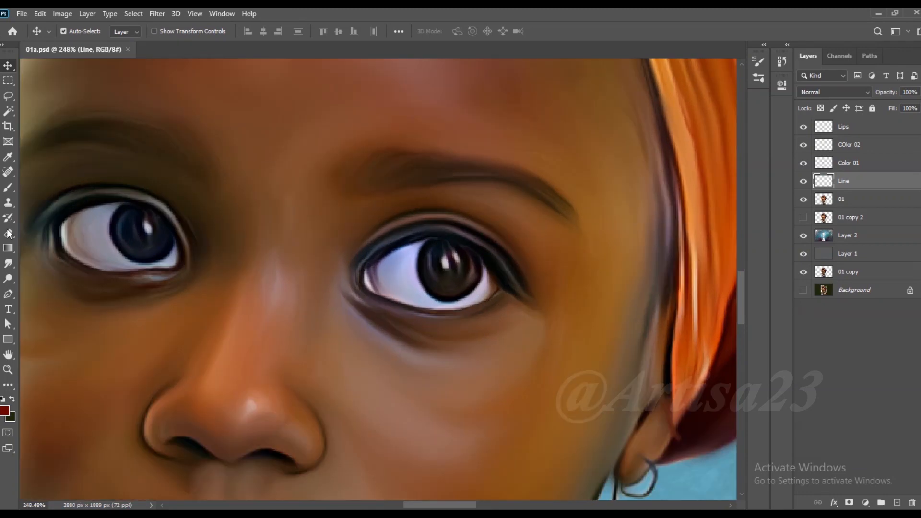
click(8, 157)
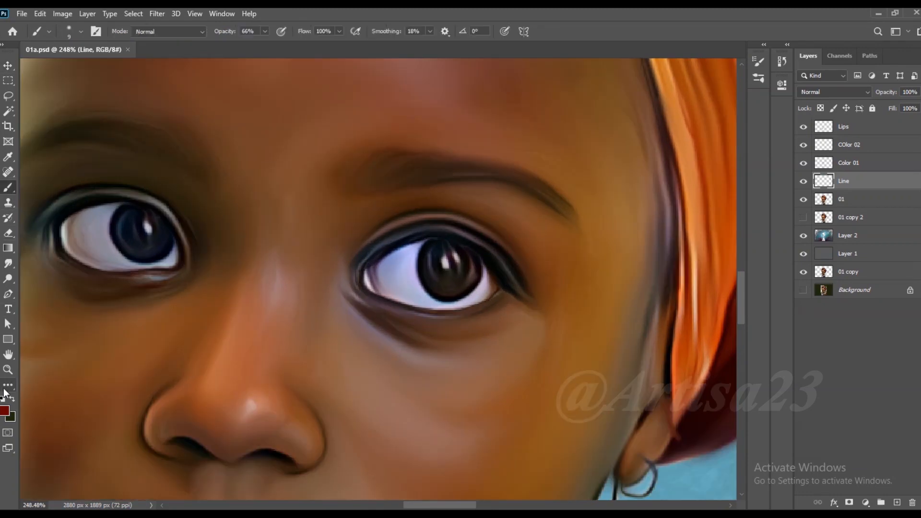
click(4, 410)
click(449, 283)
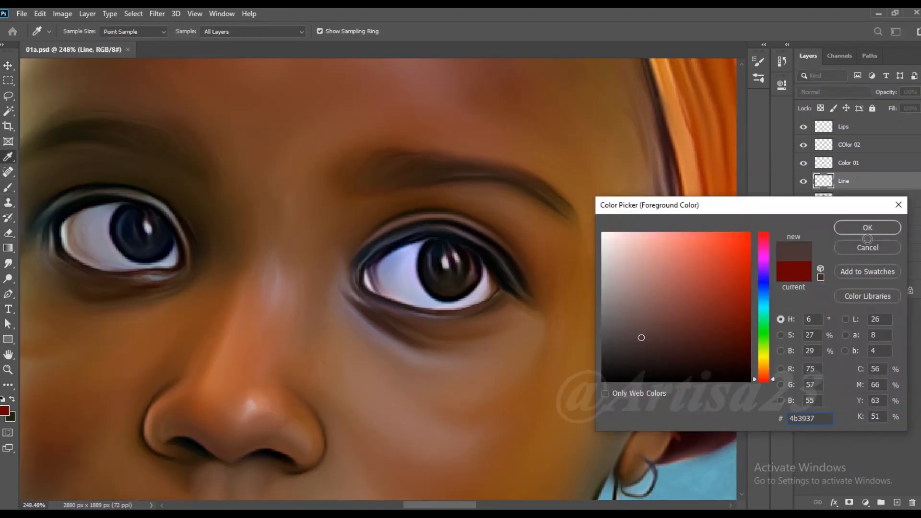
click(637, 312)
click(868, 227)
key(b)
- Paint small reddish-brown and lilac reflections inside the right-hand iris with a size 5 brush on the Line layer
scroll(470, 266, up, 3)
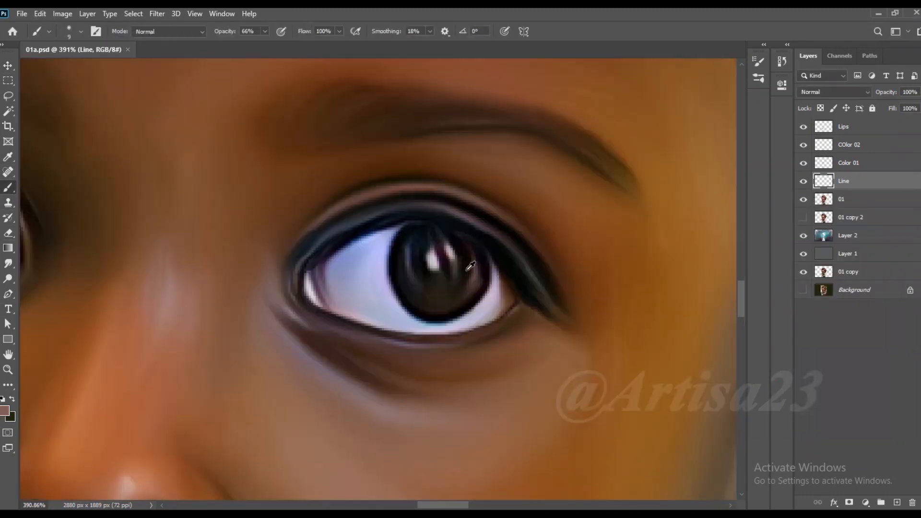
mouse_move(474, 293)
mouse_down()
mouse_move(460, 311)
mouse_move(429, 298)
mouse_move(427, 272)
mouse_up()
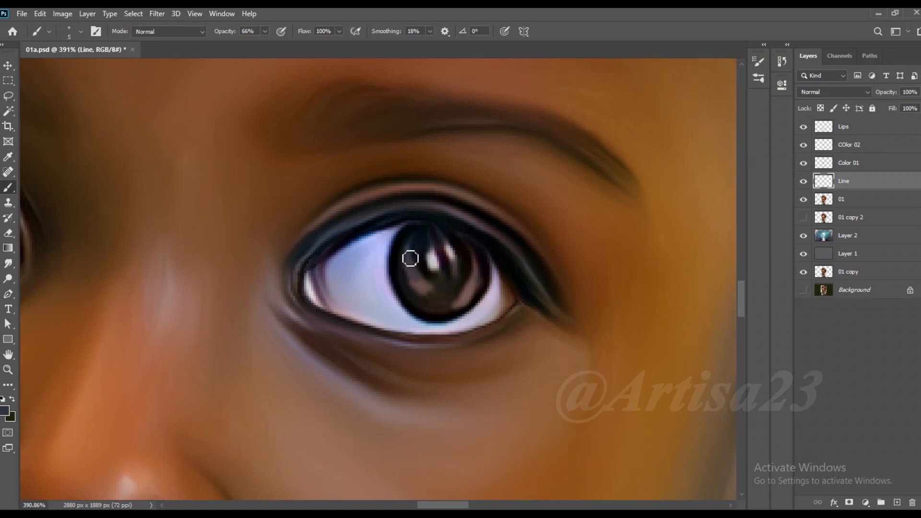
alt+click(320, 269)
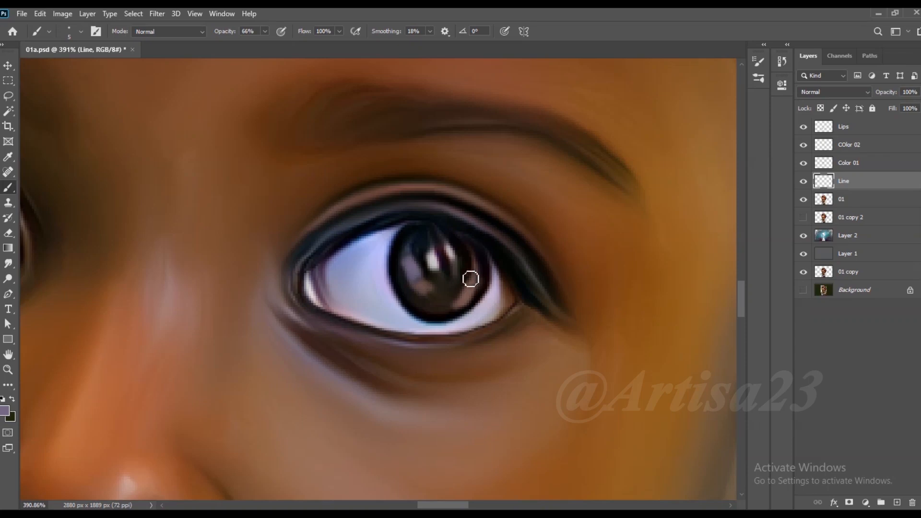
- Paint matching lilac reflections inside the left-hand iris
scroll(506, 273, down, 3)
scroll(307, 259, up, 4)
drag(291, 276, 292, 255)
drag(320, 293, 355, 284)
- Blend the painted reflections in both irises with a size 15 smudge brush at 56% strength
scroll(280, 259, down, 2)
scroll(280, 259, down, 2)
scroll(584, 307, up, 2)
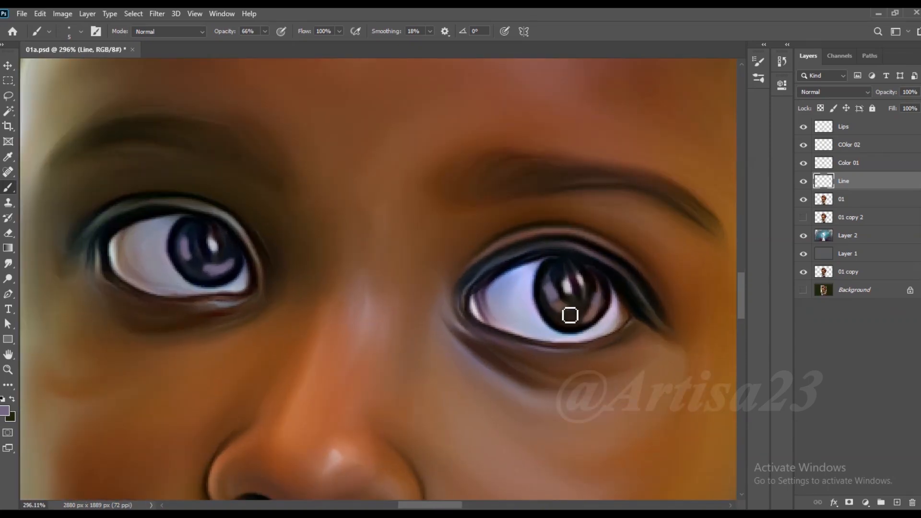
mouse_move(571, 322)
mouse_down()
mouse_move(540, 315)
mouse_move(531, 324)
mouse_up()
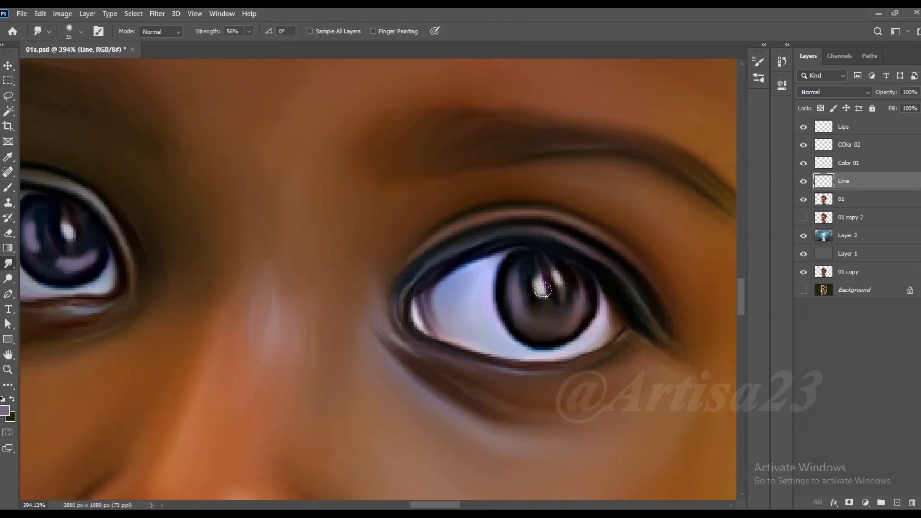
scroll(566, 302, down, 6)
scroll(276, 249, up, 8)
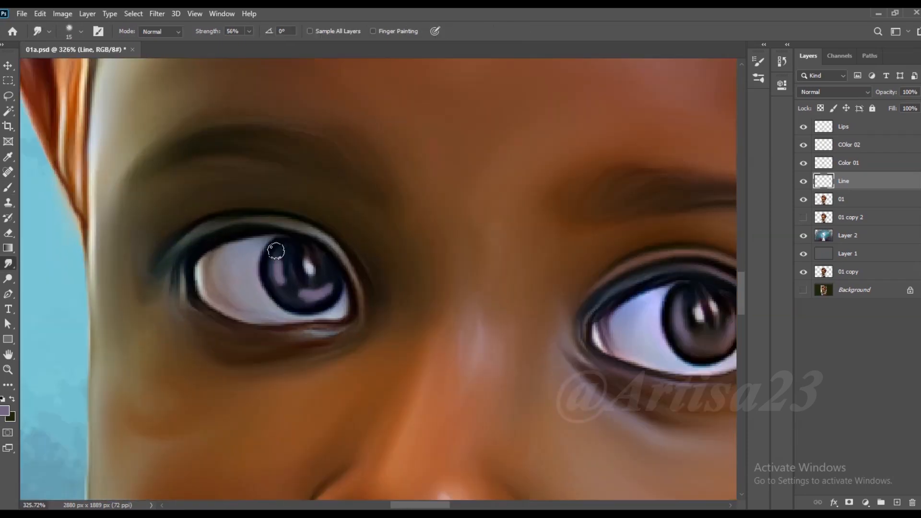
mouse_move(345, 296)
mouse_down()
mouse_move(285, 298)
mouse_move(278, 237)
mouse_up()
mouse_move(289, 298)
mouse_down()
mouse_move(331, 305)
mouse_move(267, 262)
mouse_move(266, 270)
mouse_move(321, 287)
mouse_move(343, 288)
mouse_up()
scroll(296, 257, down, 2)
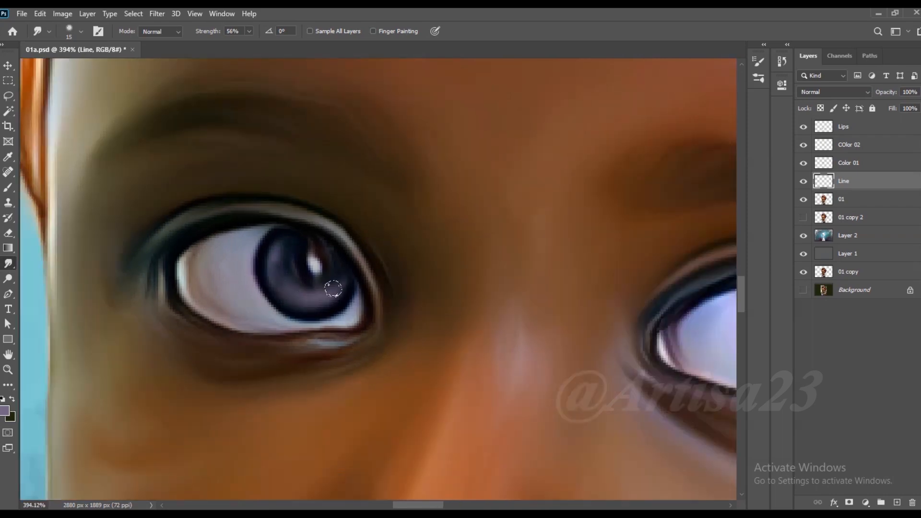
scroll(273, 274, down, 10)
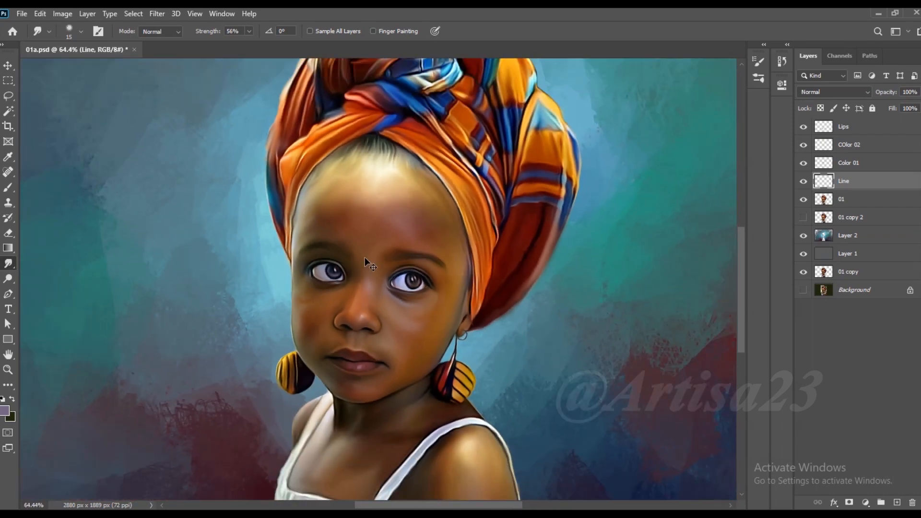
- Add a new layer above the Lips layer and name it Furr 01
scroll(403, 283, down, 3)
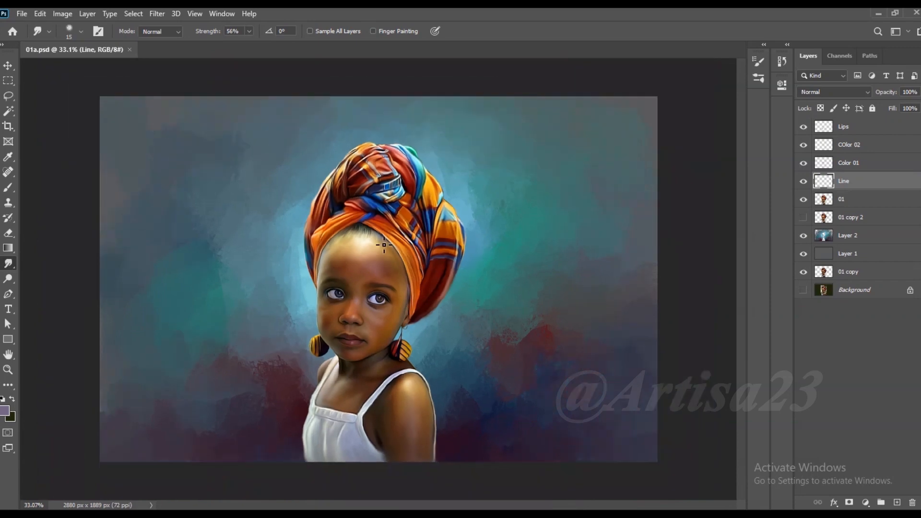
scroll(431, 290, up, 1)
click(853, 132)
scroll(395, 319, up, 4)
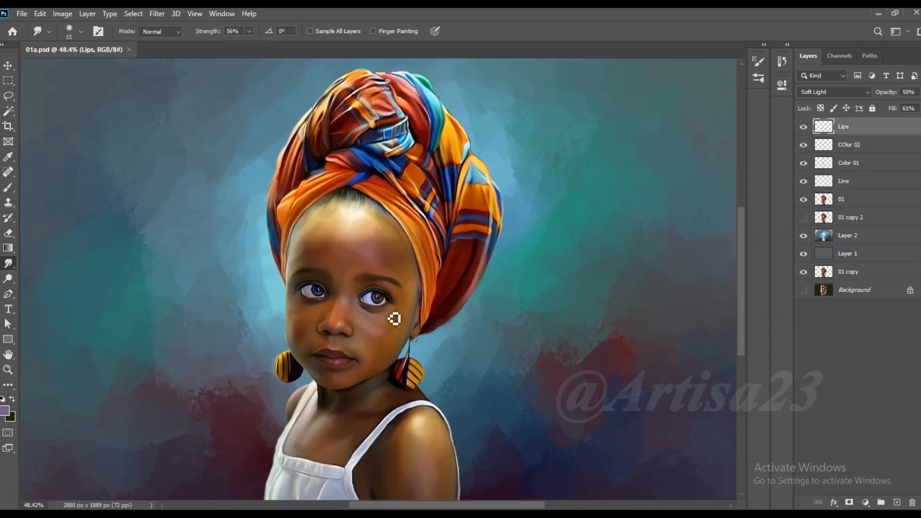
scroll(394, 319, up, 5)
click(897, 502)
double_click(849, 126)
text(Furr 01)
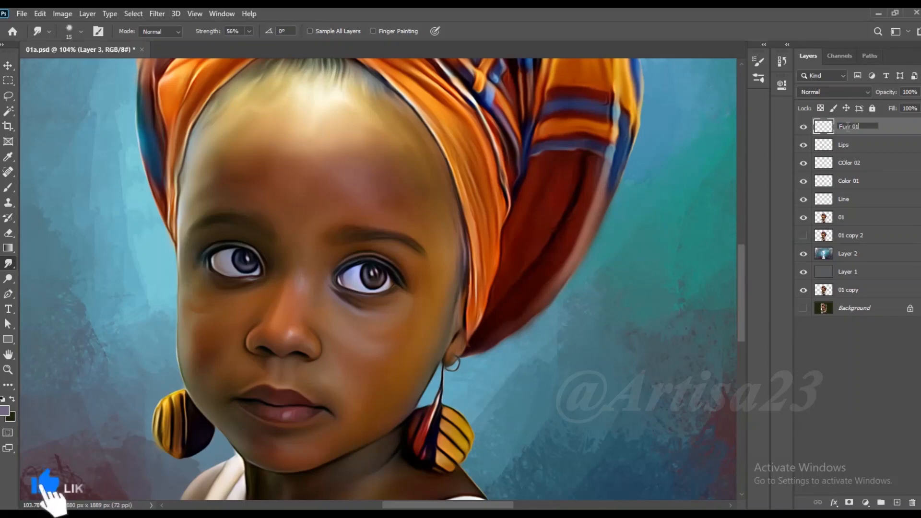
key(Return)
- Choose the solid round size 123 brush preset for painting on the Furr 01 layer
scroll(347, 319, up, 3)
key(b)
key(F5)
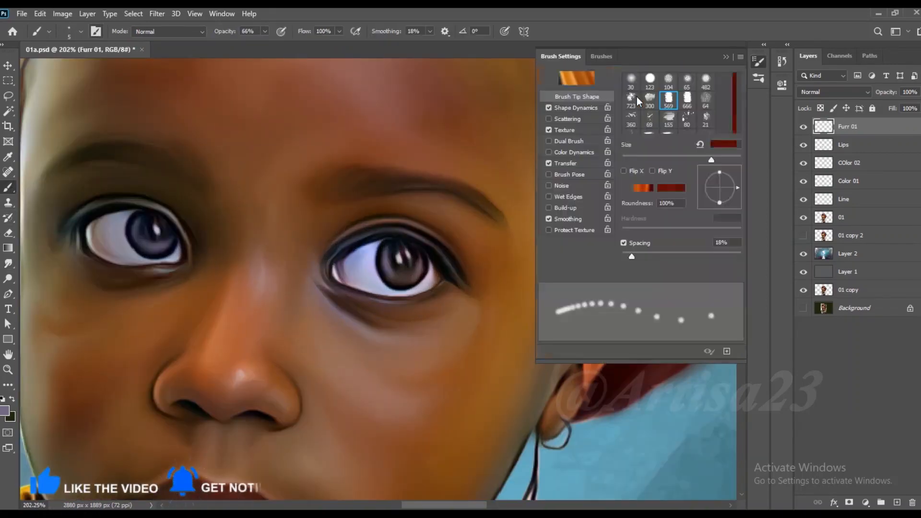
click(606, 57)
click(689, 146)
click(726, 57)
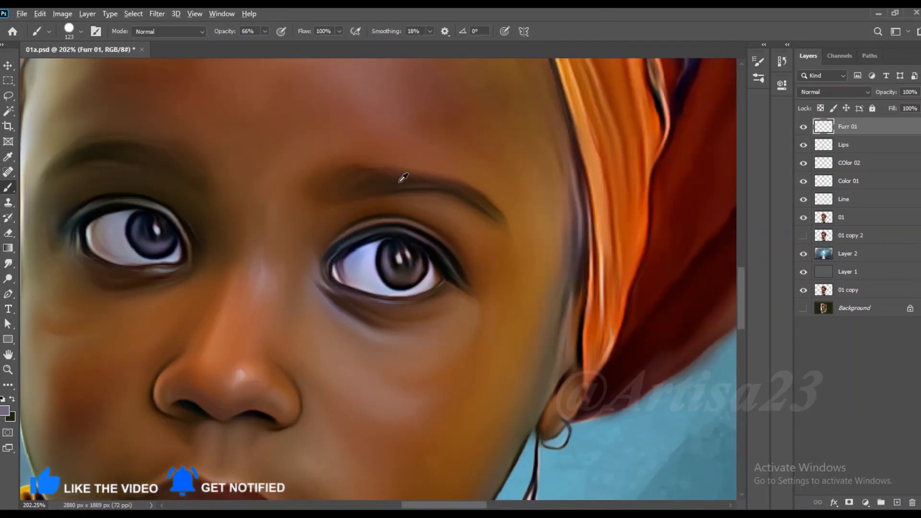
- Paint fine black lash strokes along the right-hand eye's upper lid with a size 1 brush at 84% opacity
scroll(399, 184, up, 3)
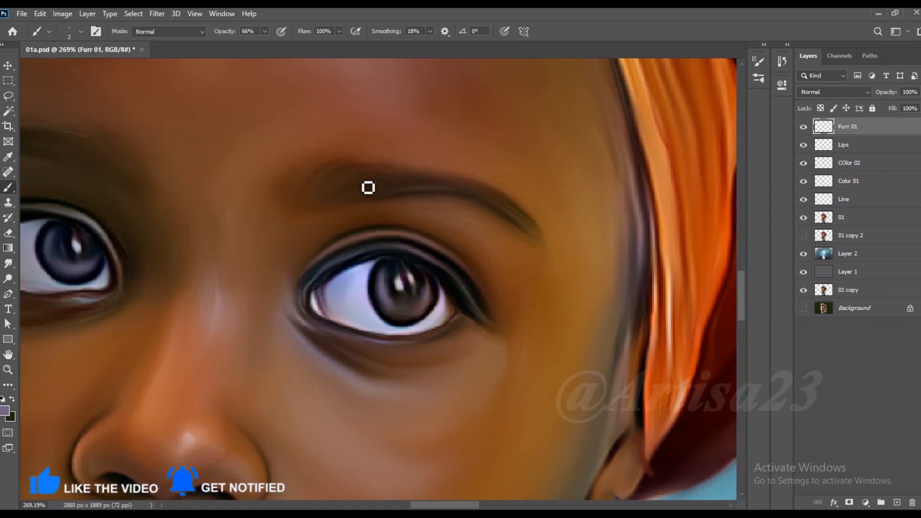
scroll(410, 221, up, 3)
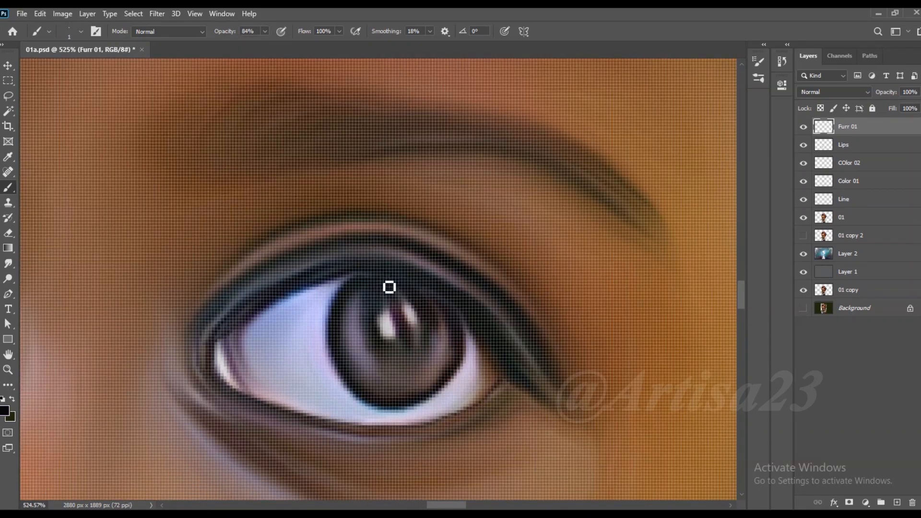
alt+click(457, 295)
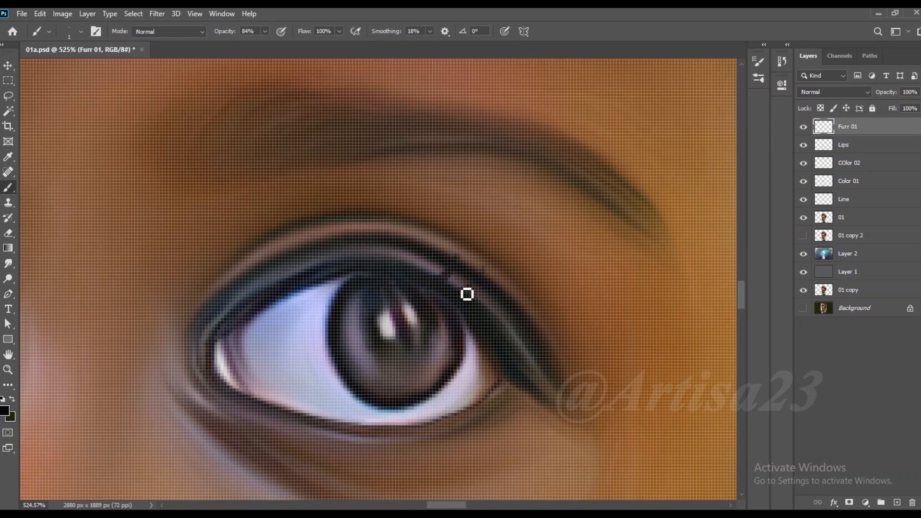
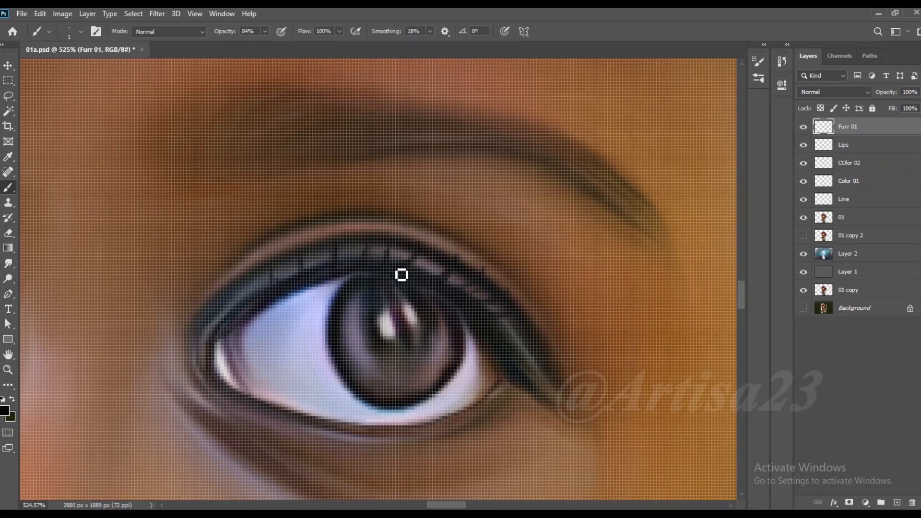
- Paint fine black lash strokes along the left-hand eye's upper lid with the size 1 brush at 84% opacity
scroll(463, 252, down, 1)
scroll(569, 251, down, 3)
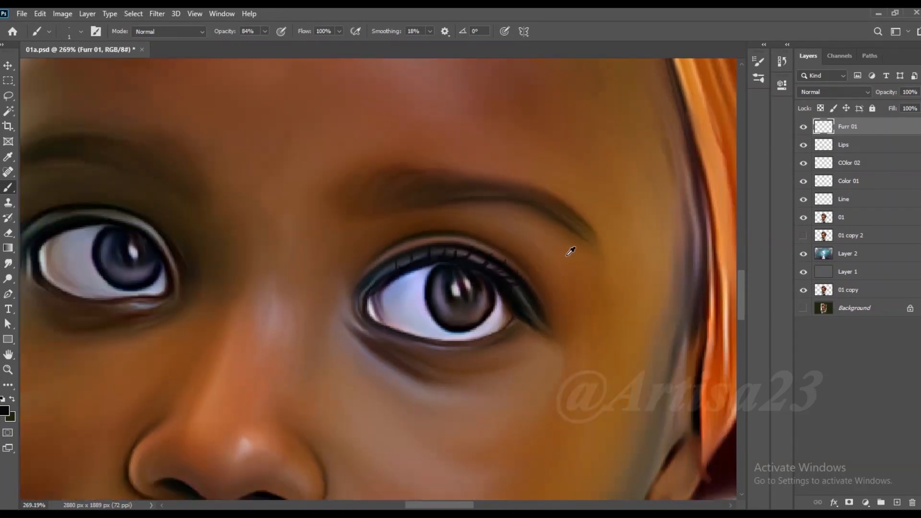
scroll(251, 237, up, 4)
mouse_move(242, 265)
mouse_down()
mouse_move(164, 277)
mouse_move(149, 290)
mouse_up()
drag(215, 287, 144, 291)
drag(258, 254, 229, 227)
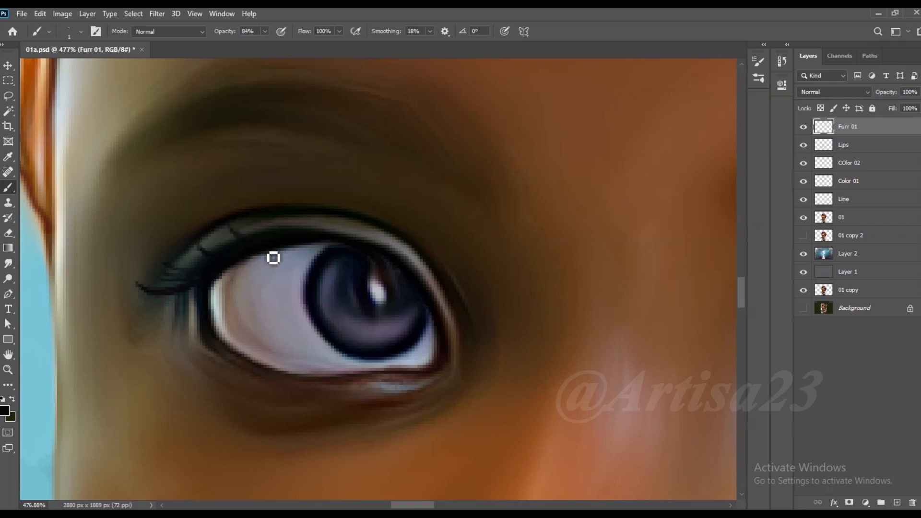
drag(301, 253, 305, 219)
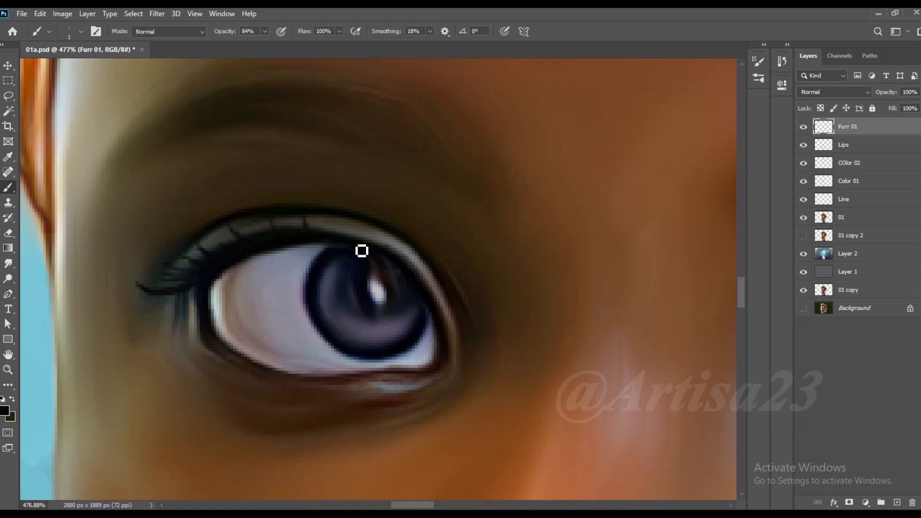
scroll(384, 232, down, 3)
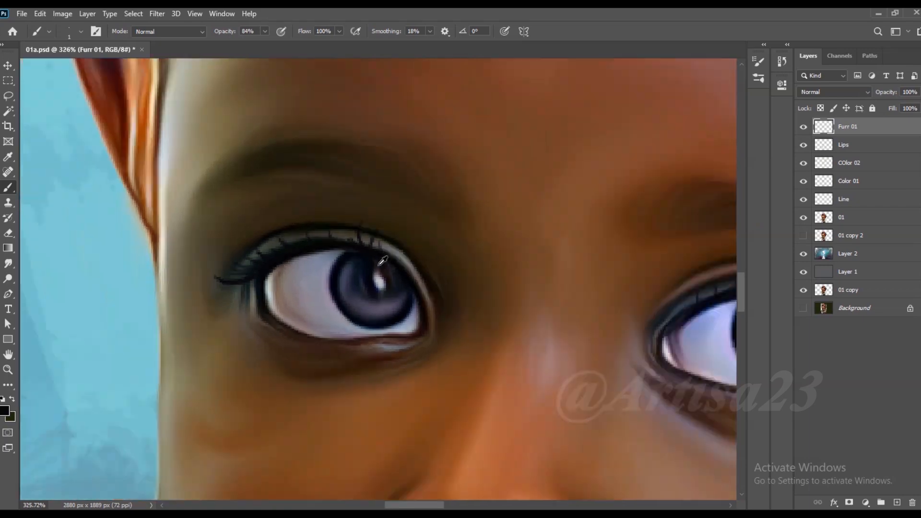
scroll(390, 261, up, 2)
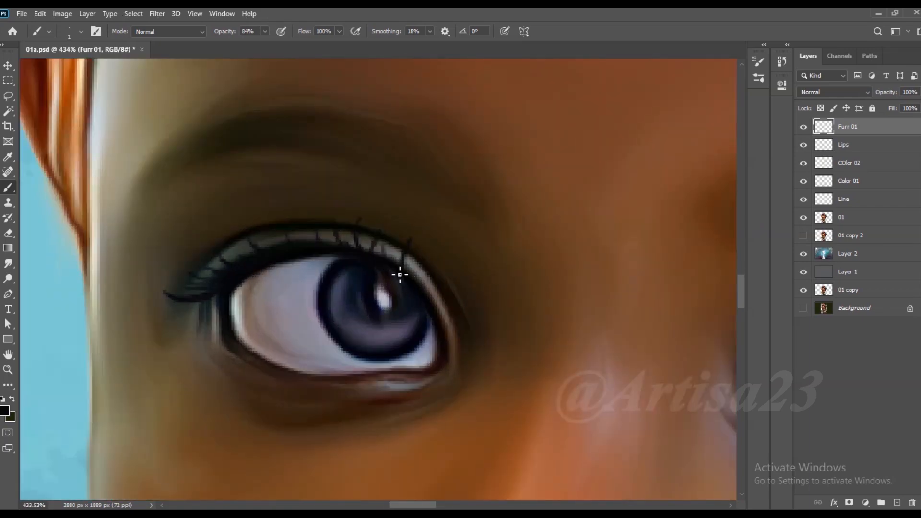
scroll(223, 263, down, 2)
- Add fine black lashes at the outer corner and along the lower lid of the right-hand eye
scroll(546, 279, up, 2)
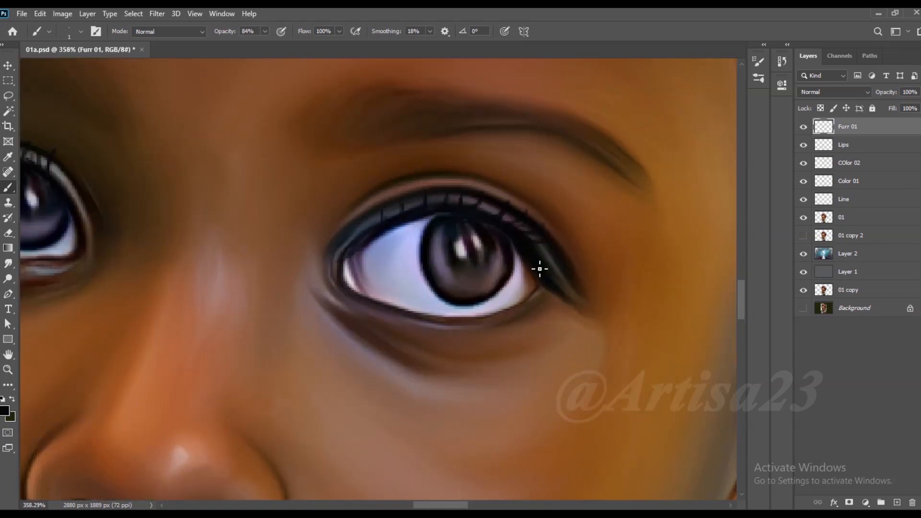
scroll(576, 264, down, 2)
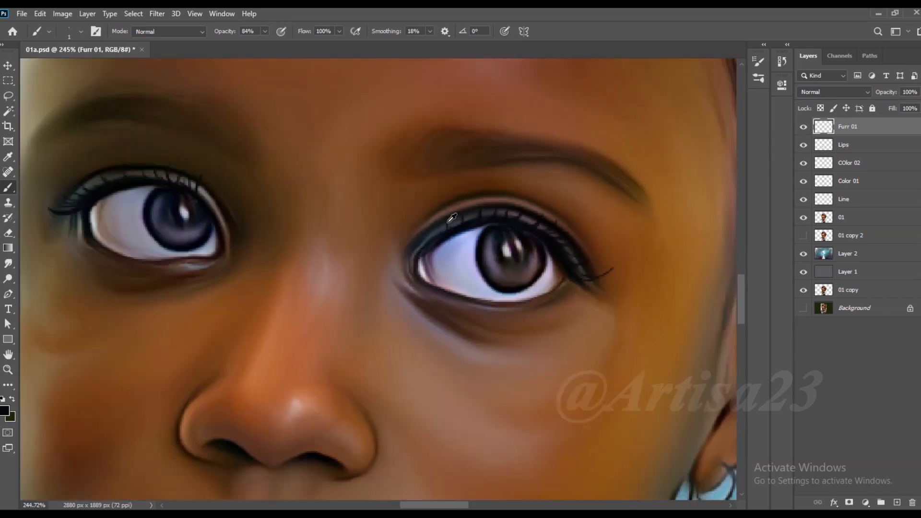
scroll(500, 288, up, 3)
mouse_move(502, 288)
mouse_down()
mouse_move(472, 307)
mouse_move(445, 287)
mouse_move(408, 295)
mouse_move(420, 282)
mouse_move(397, 288)
mouse_up()
drag(415, 277, 409, 288)
drag(525, 273, 532, 284)
drag(556, 251, 563, 267)
- Paint short black lashes along the left-hand eye's lower lid and outer corner, and save the document
scroll(379, 277, down, 3)
scroll(344, 233, up, 3)
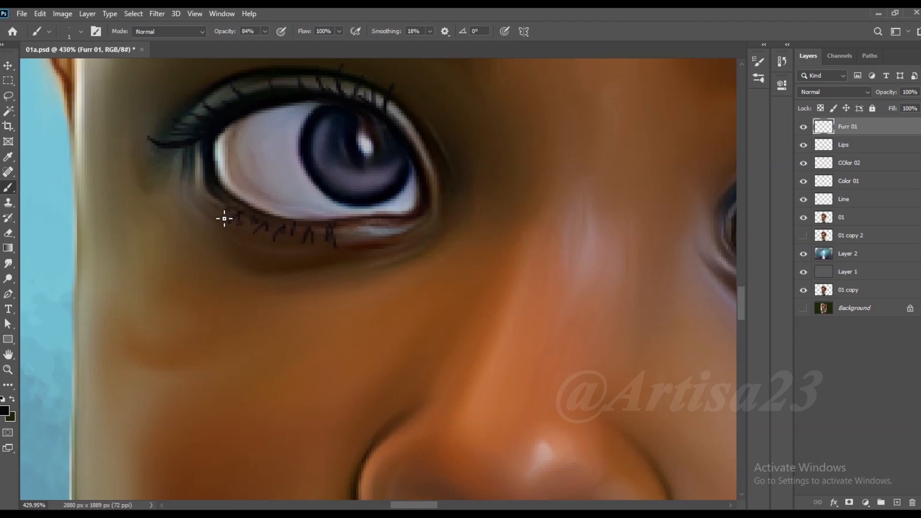
scroll(211, 199, down, 3)
scroll(218, 197, up, 3)
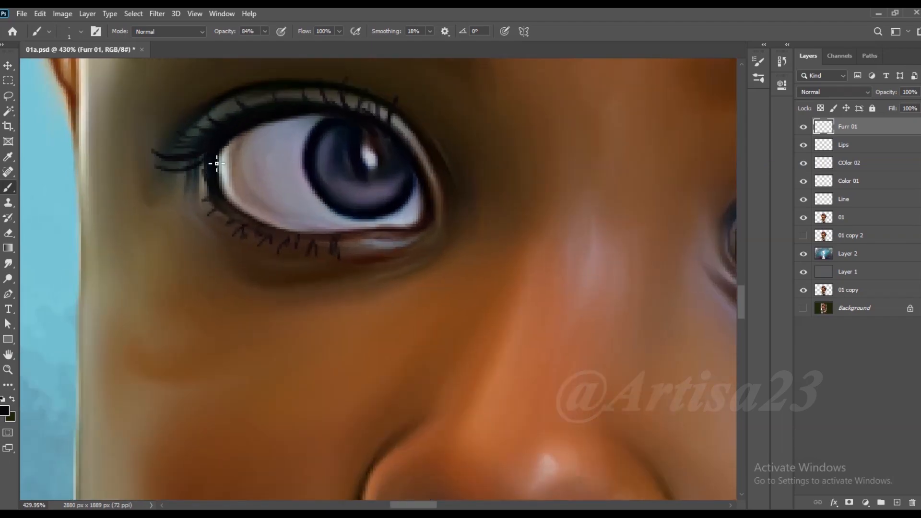
scroll(217, 164, down, 5)
scroll(324, 212, up, 1)
scroll(326, 226, down, 1)
key(ctrl+s)
scroll(432, 177, up, 3)
scroll(429, 175, down, 4)
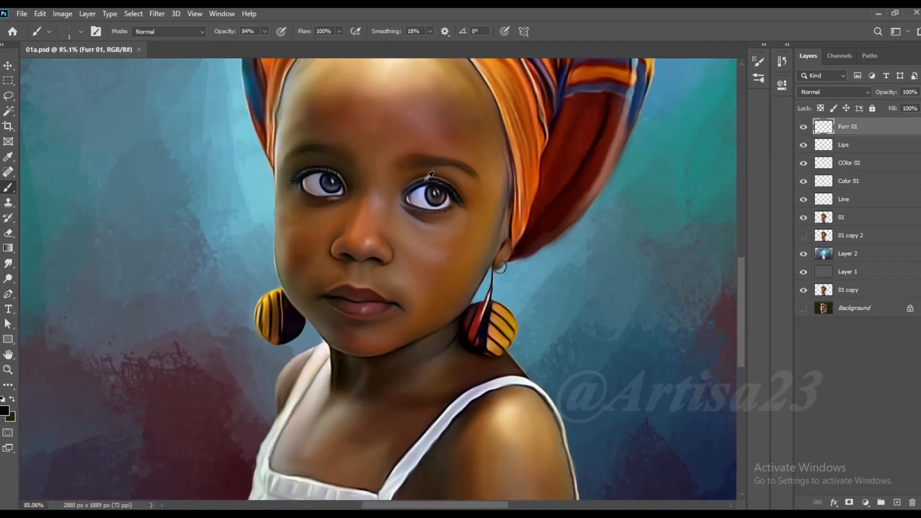
scroll(429, 176, down, 6)
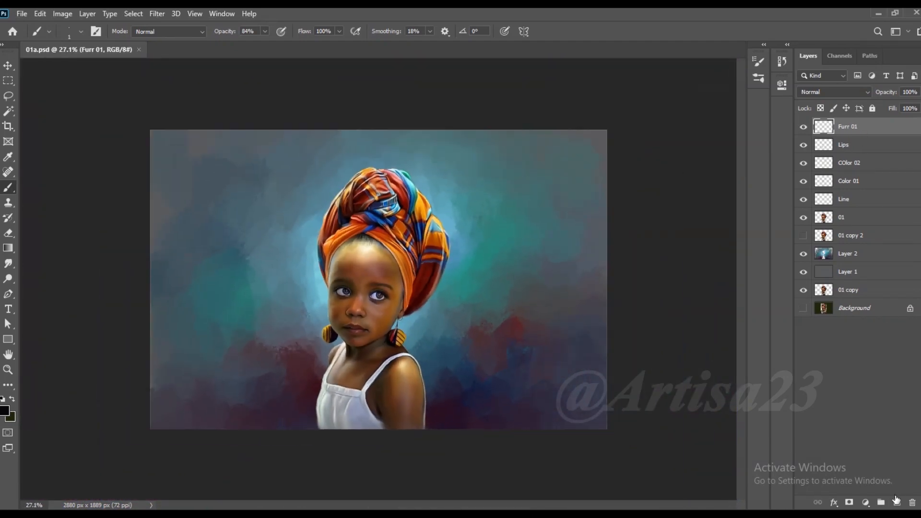
- Add a new layer above Furr 01, name it Color 03 and save the document
click(896, 502)
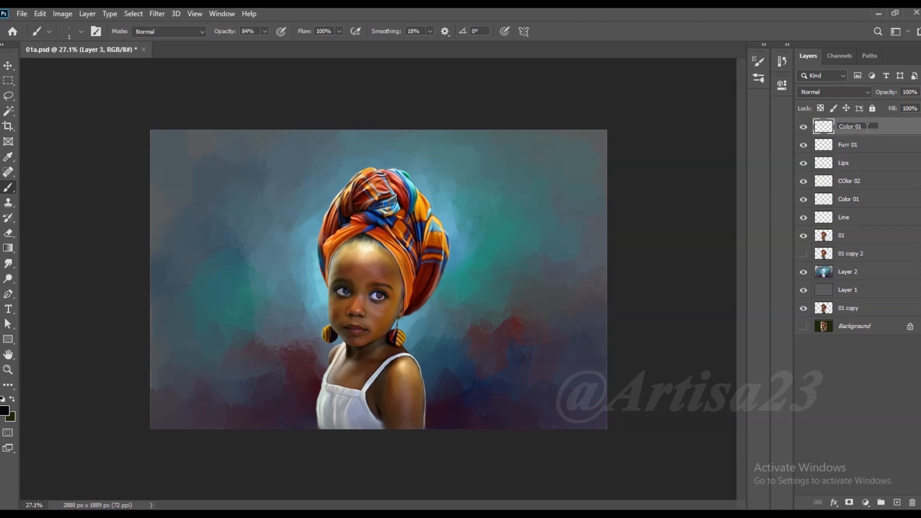
click(885, 125)
key(ctrl+s)
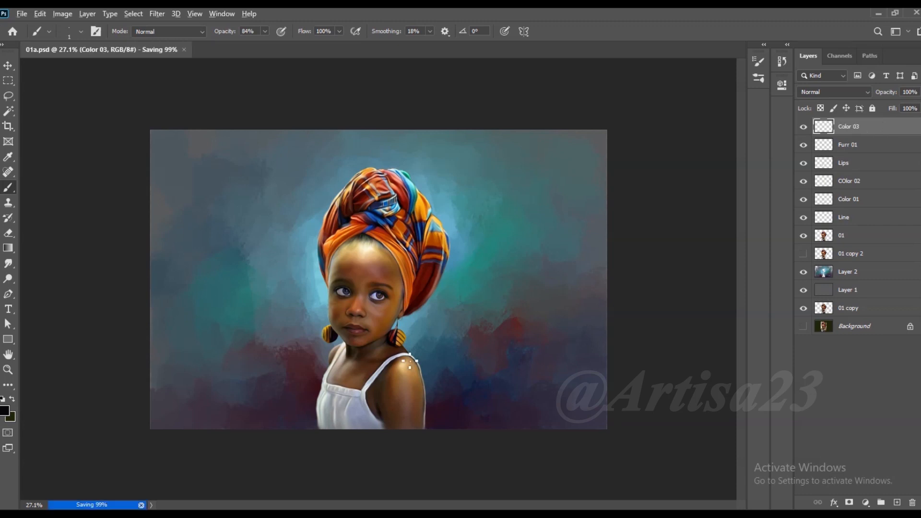
- Load the figure on layer 01 as a selection and set up the soft round size 30 brush at 16% opacity
key(ctrl+0)
ctrl+click(823, 238)
click(96, 32)
click(632, 80)
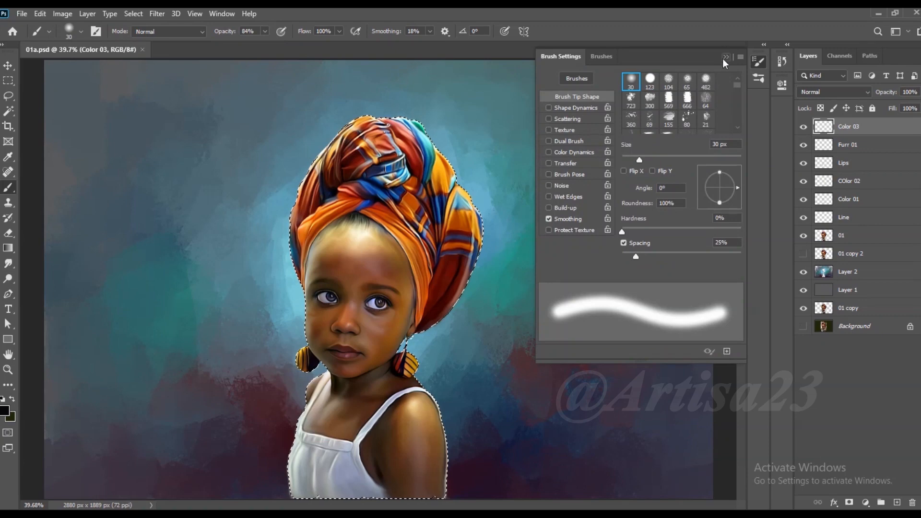
click(727, 56)
click(265, 32)
- Pick a muted blue from the backdrop as the foreground colour and set the Color 03 layer's blend mode to Color
click(5, 413)
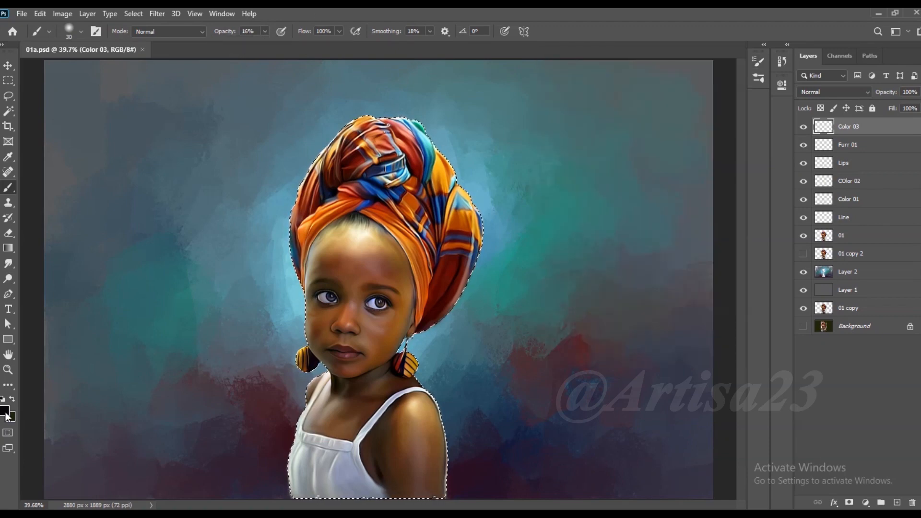
click(294, 345)
drag(679, 314, 672, 316)
click(865, 232)
click(833, 92)
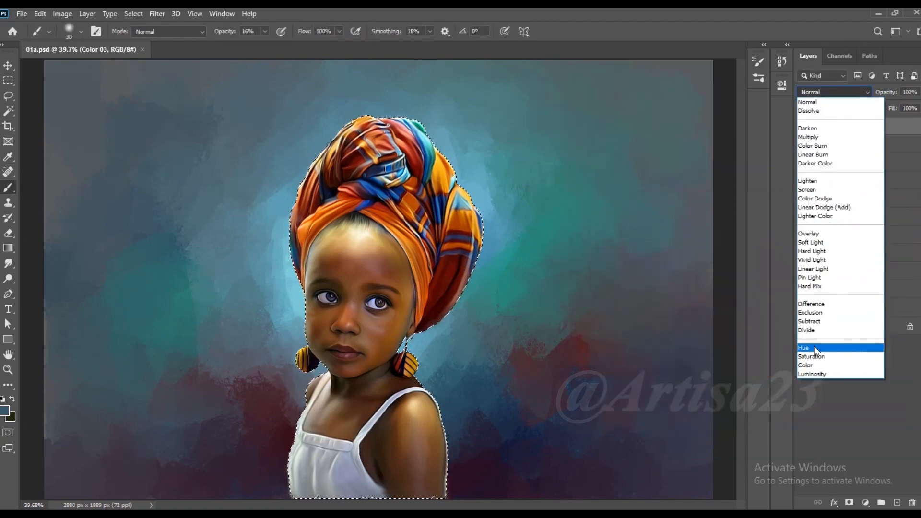
click(816, 365)
- Tint the forehead, cheeks and chin with soft blue strokes at 16% opacity, using brush sizes up to 50
scroll(381, 352, up, 5)
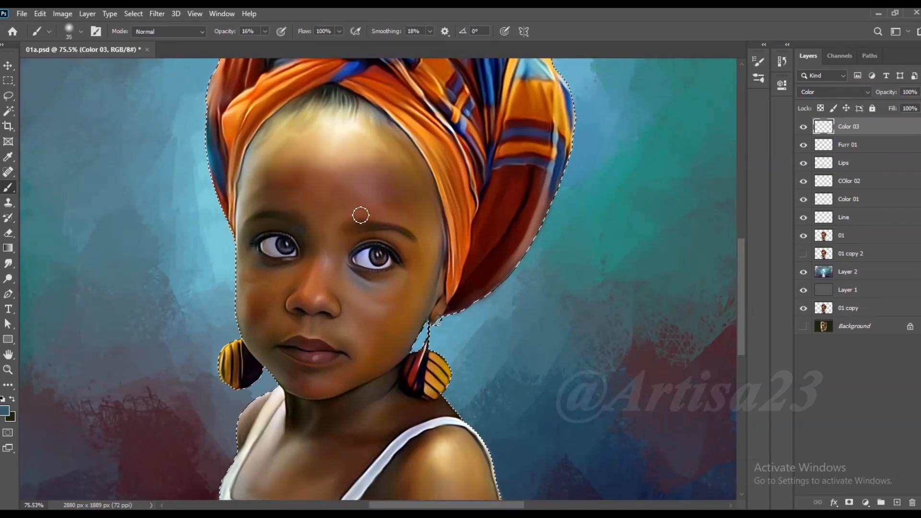
key(bracketleft)
key(bracketleft)
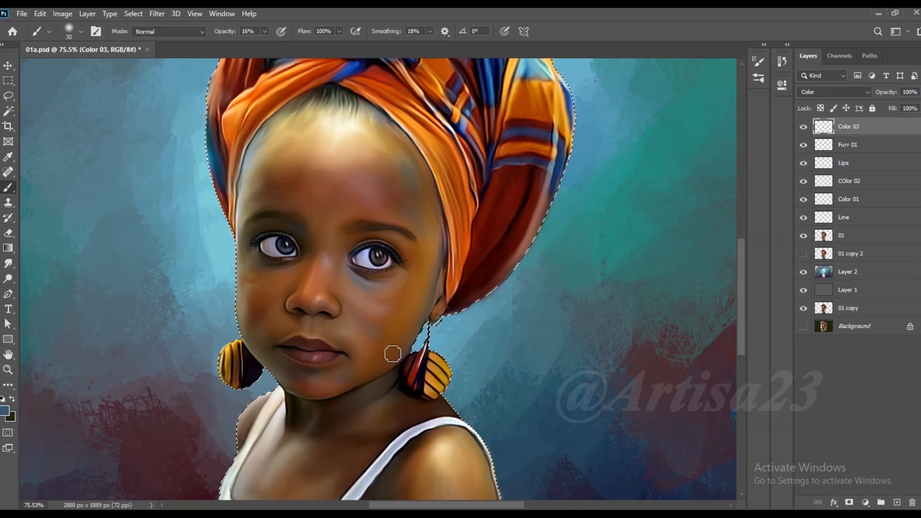
key(bracketleft)
key(bracketright)
key(bracketright)
scroll(354, 458, down, 3)
scroll(353, 459, left, 1)
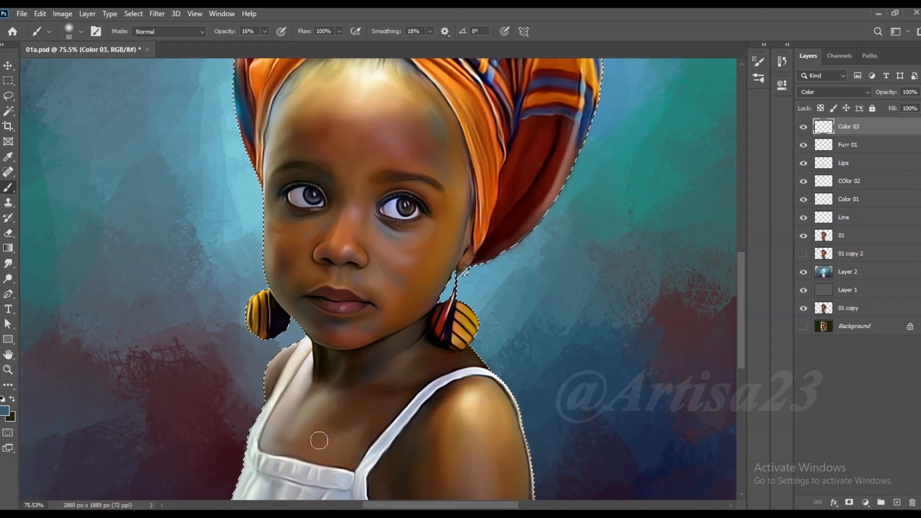
- Sample a teal-blue from the backdrop and tint the chest and upper arm with the size 50 brush at 16% opacity
alt+click(318, 369)
scroll(317, 372, down, 3)
alt+click(477, 330)
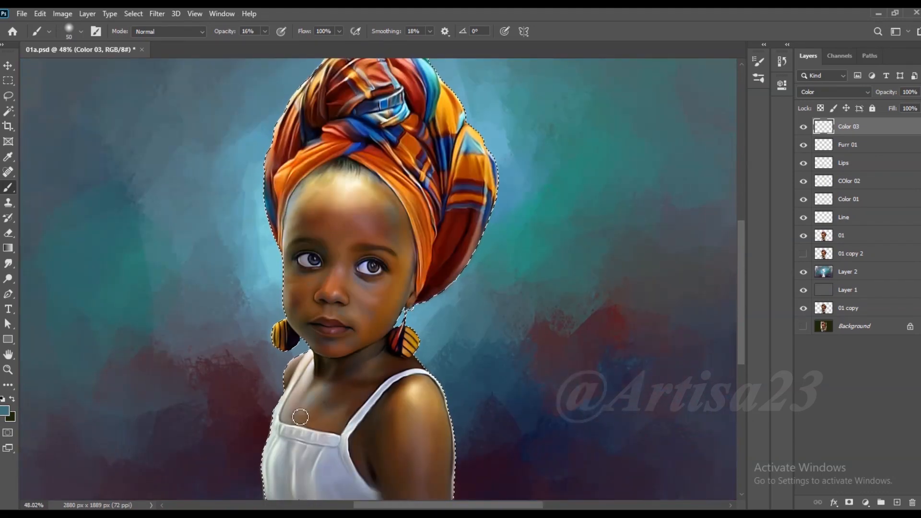
scroll(408, 421, down, 1)
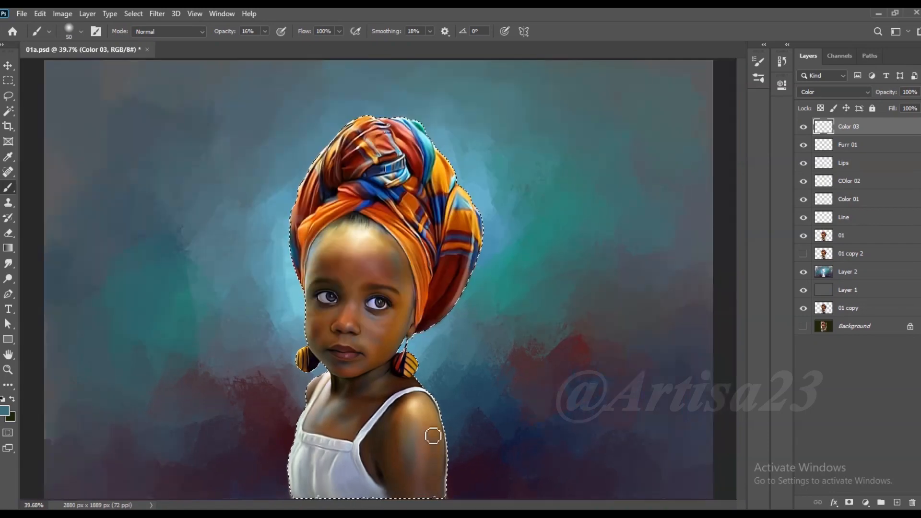
scroll(434, 435, up, 2)
scroll(432, 430, down, 1)
- Blend the blue tint into the skin of the arm, chest and face with a size 100 smudge brush at 56% strength
key(r)
key(bracketright)
key(bracketright)
key(bracketright)
key(bracketright)
key(bracketright)
key(bracketright)
key(bracketright)
key(bracketright)
key(bracketright)
key(bracketright)
key(bracketright)
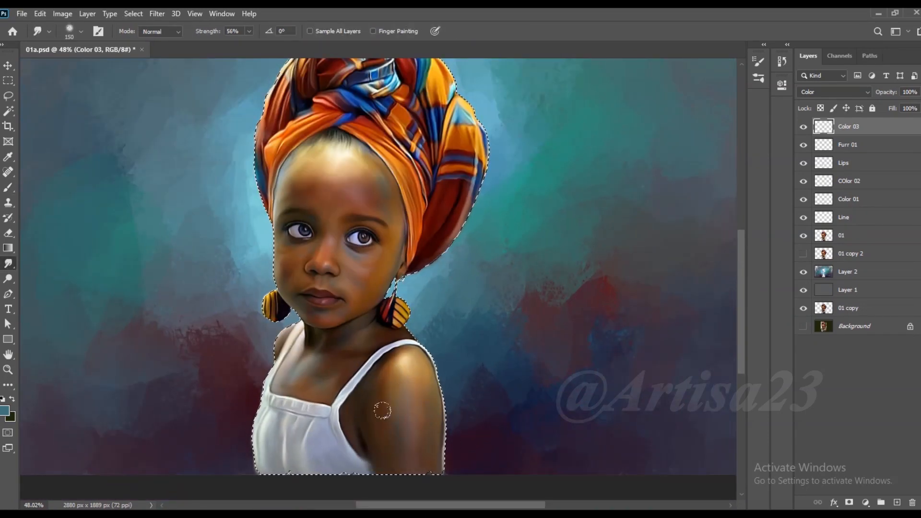
key(bracketleft)
key(bracketleft)
key(bracketleft)
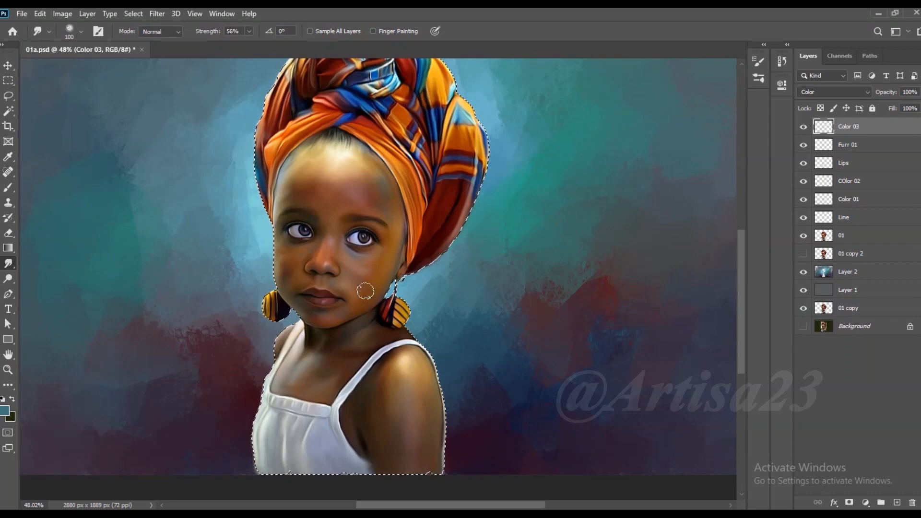
scroll(366, 292, up, 2)
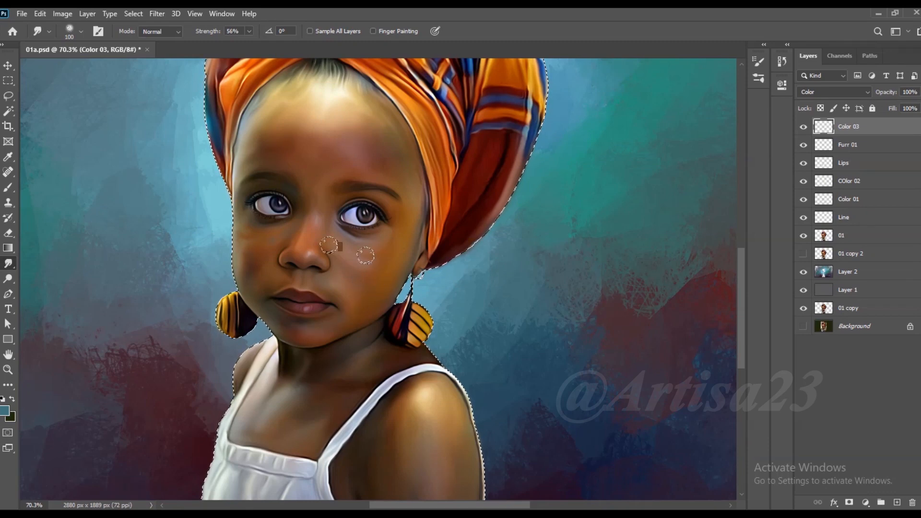
scroll(346, 239, down, 2)
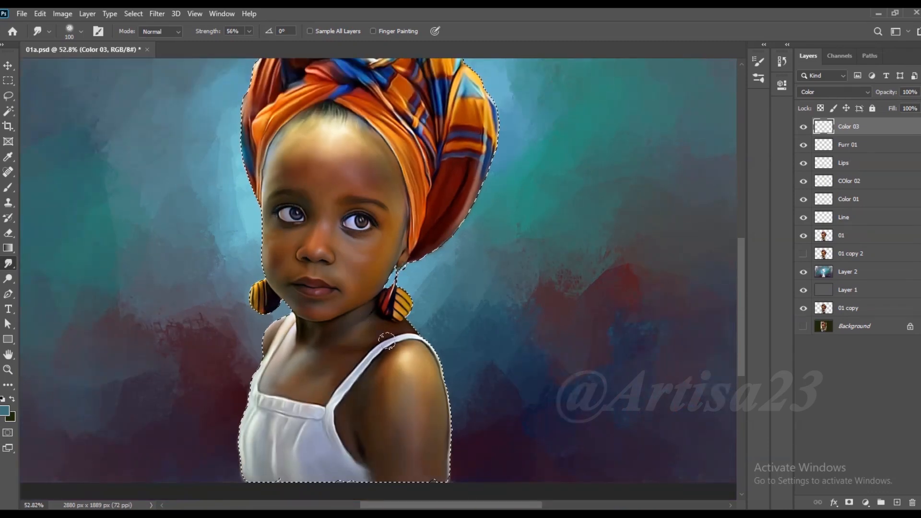
scroll(431, 343, down, 2)
- Clear the selection around the figure and save the document
key(ctrl+d)
scroll(389, 324, up, 3)
scroll(372, 311, down, 2)
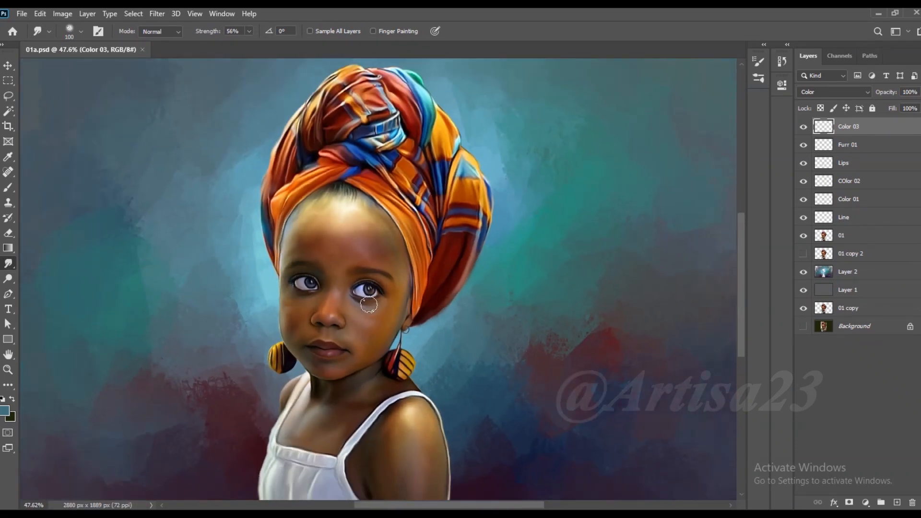
scroll(372, 314, down, 2)
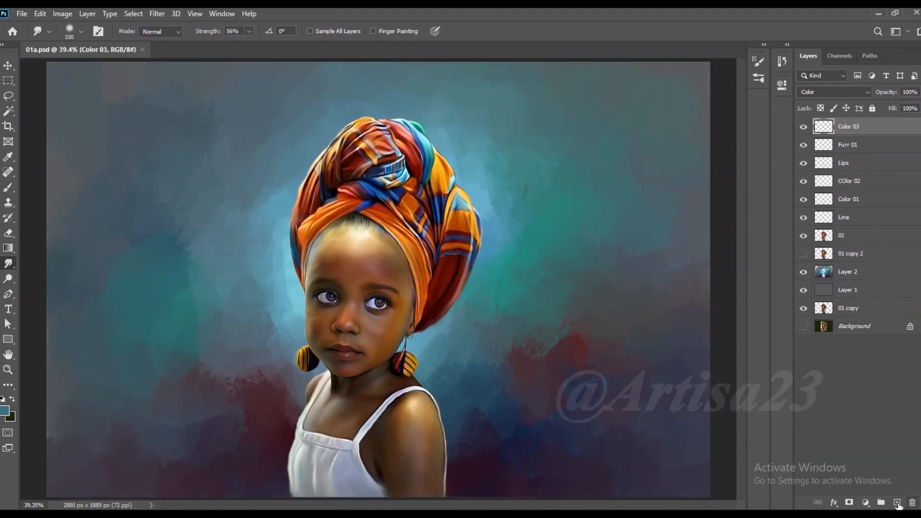
- Add a new layer above Color 03, name it Light and save the document
click(897, 503)
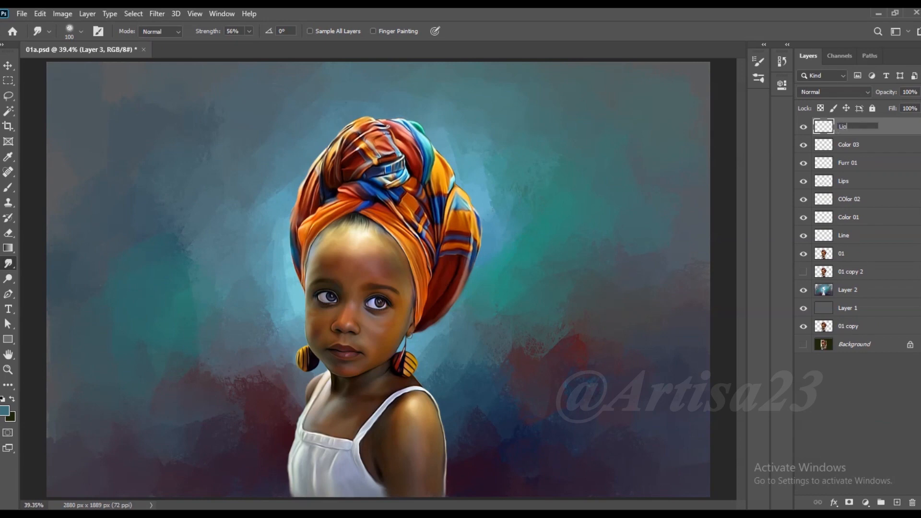
key(Return)
scroll(554, 132, down, 1)
key(ctrl+s)
scroll(382, 355, up, 8)
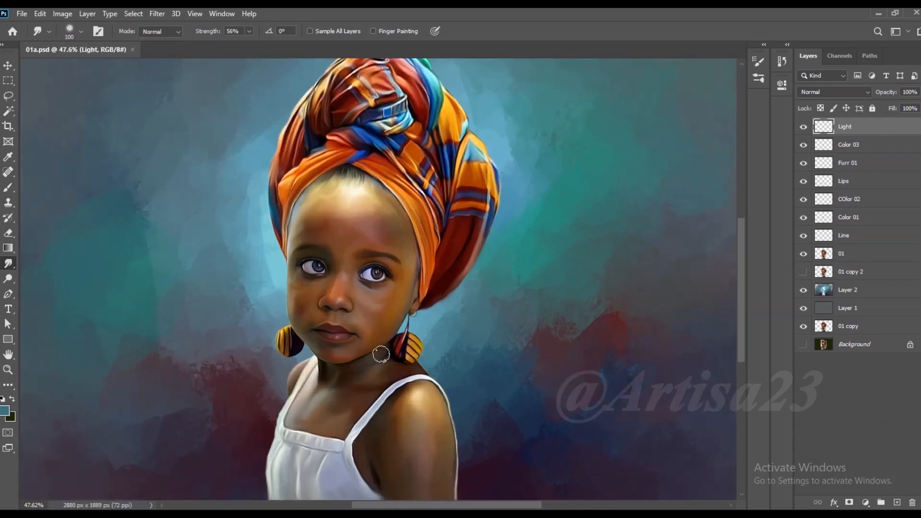
- Switch to the Brush tool at size 8 and set the foreground colour to white (ffffff)
key(b)
scroll(385, 185, down, 4)
scroll(387, 183, down, 2)
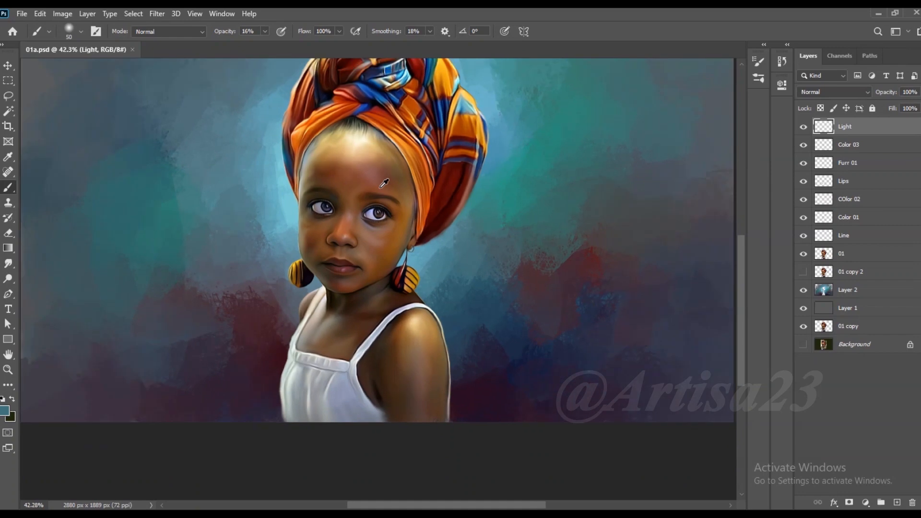
key(bracketleft)
key(bracketleft)
key(bracketleft)
key(bracketleft)
key(bracketleft)
key(bracketleft)
key(bracketleft)
scroll(365, 350, up, 6)
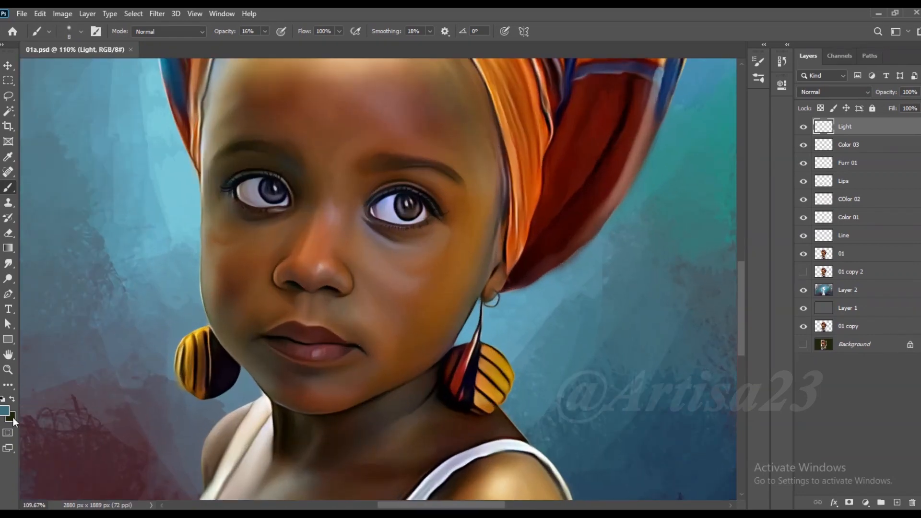
click(5, 412)
drag(623, 255, 599, 231)
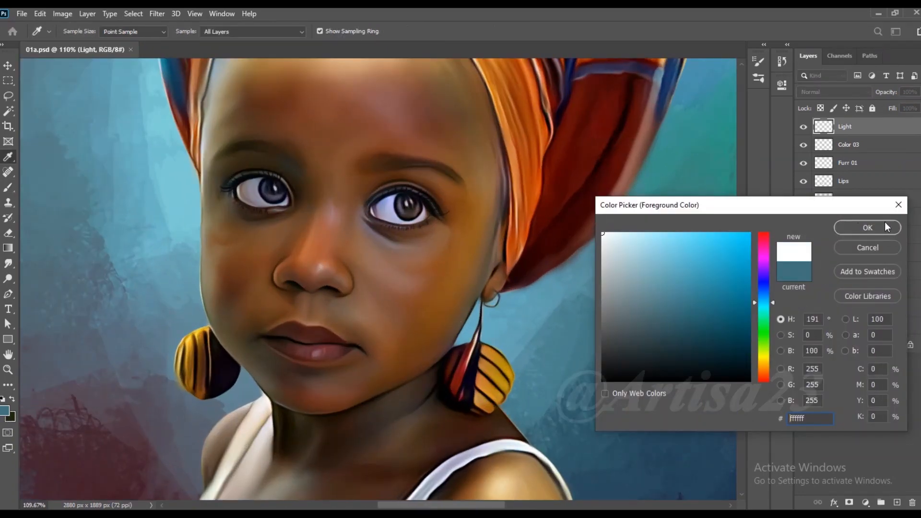
click(886, 226)
- Paint small white highlights on the nose tip, nose bridge, the area above the upper lip and the right-hand cheek at 47% opacity
mouse_move(329, 269)
mouse_down()
mouse_move(352, 256)
mouse_move(335, 262)
mouse_up()
click(350, 254)
key(bracketleft)
key(bracketleft)
drag(346, 218, 345, 212)
key(bracketright)
key(bracketright)
click(333, 265)
drag(320, 252, 319, 257)
drag(408, 277, 418, 282)
- Paint small white highlights on the lower lip and chin with a size 5 to 7 brush at 47% opacity
key(bracketleft)
key(bracketleft)
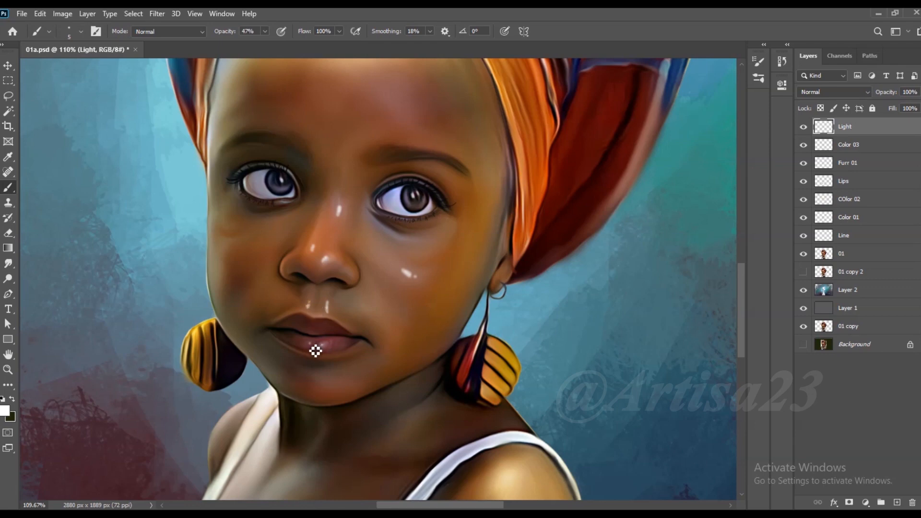
key(bracketright)
key(bracketright)
key(bracketright)
drag(317, 378, 329, 382)
scroll(373, 325, down, 8)
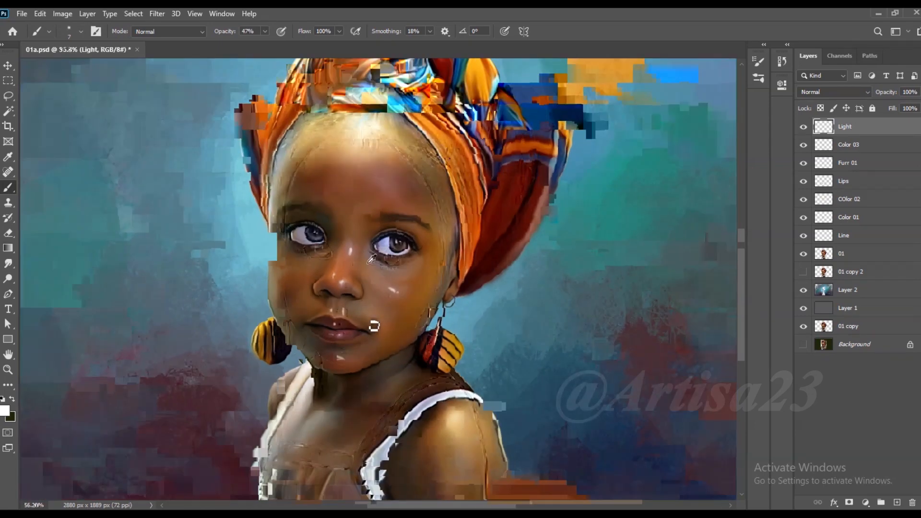
- Paint soft white highlights on the forehead and the right-hand shoulder with a size 20 brush at 47% opacity
scroll(377, 216, up, 4)
key(bracketright)
key(bracketright)
click(365, 207)
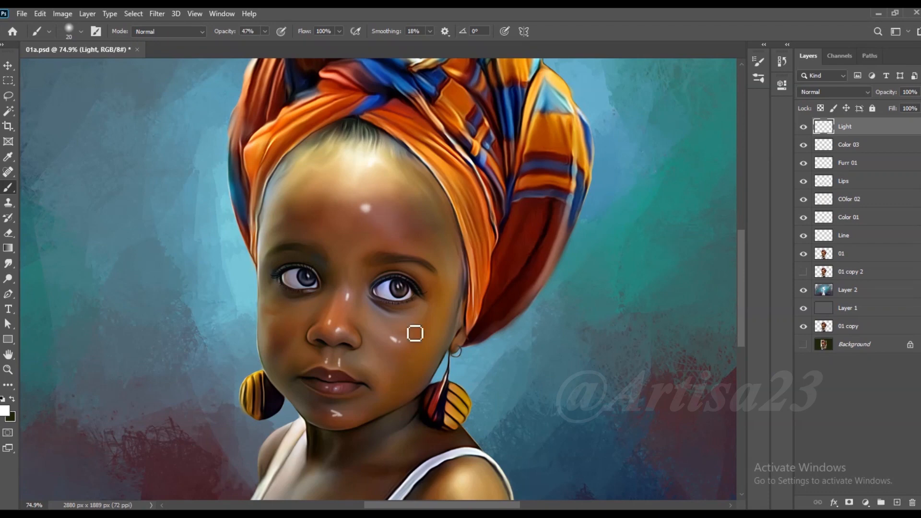
scroll(420, 142, down, 2)
scroll(419, 142, down, 3)
scroll(440, 336, up, 4)
drag(442, 333, 450, 342)
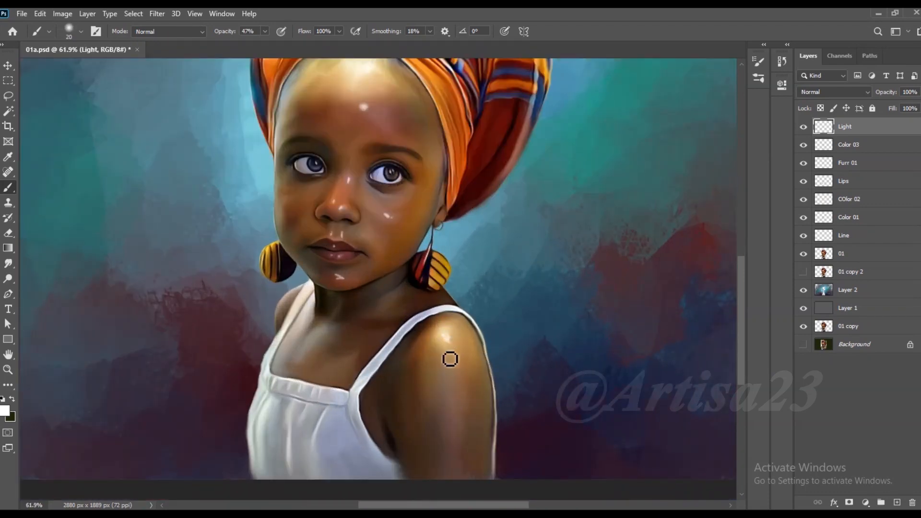
- Paint small white highlights on the chest, the neck and beside the dress strap at 47% opacity
key(bracketright)
key(bracketright)
mouse_move(319, 332)
mouse_down()
mouse_move(315, 342)
mouse_move(293, 342)
mouse_up()
drag(386, 301, 382, 304)
click(291, 299)
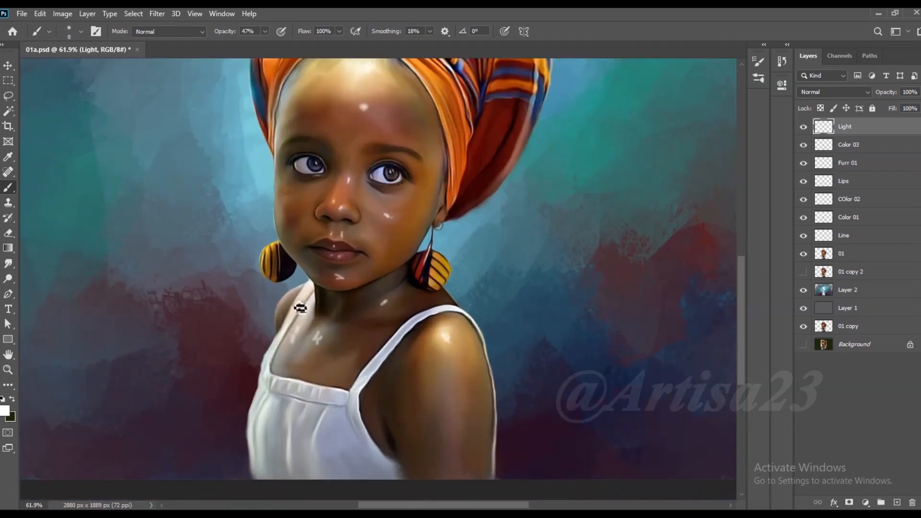
- Blend the white highlights on the chest, neck, lower lip, chin, cheek and nose with the Smudge tool at 56% strength, size 35 to 70
click(8, 264)
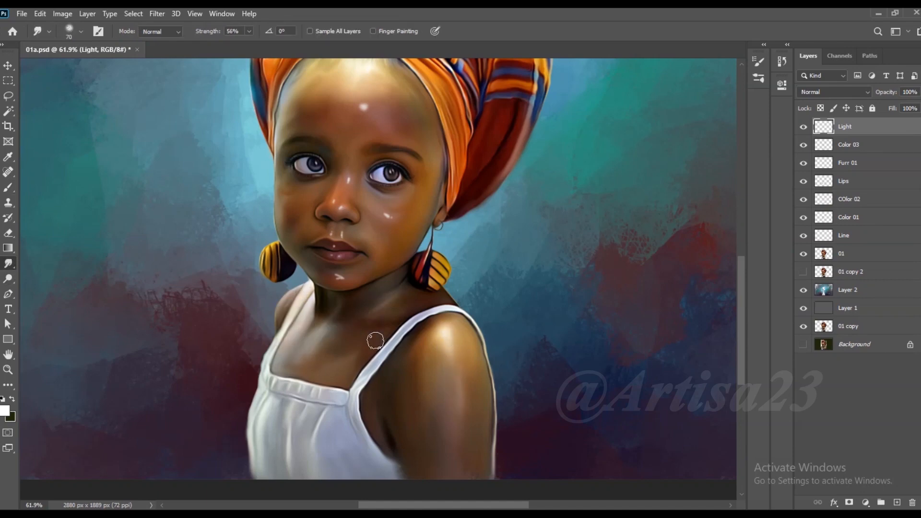
scroll(325, 191, up, 6)
key(bracketleft)
key(bracketleft)
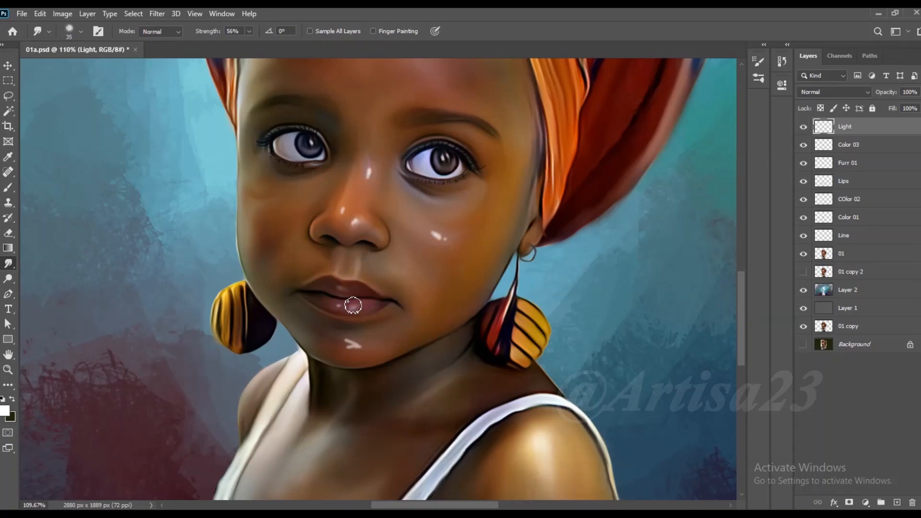
key(bracketright)
drag(369, 340, 334, 341)
key(bracketleft)
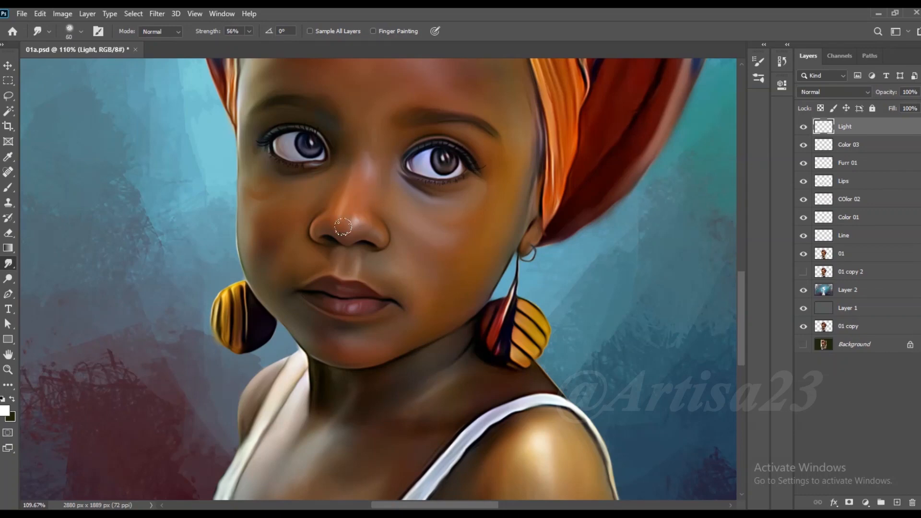
- Smudge the forehead highlight into the skin at 56% strength with a size 70 to 90 brush
key(bracketright)
scroll(371, 158, down, 3)
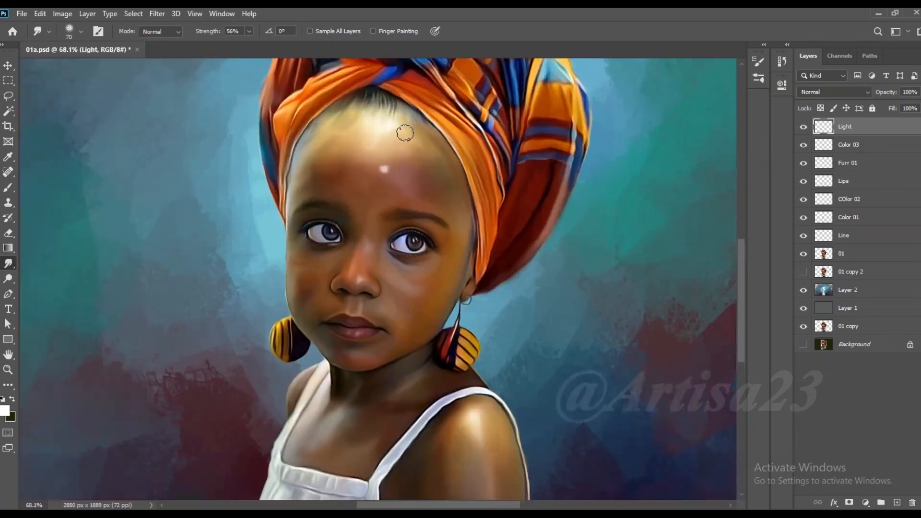
scroll(391, 169, down, 1)
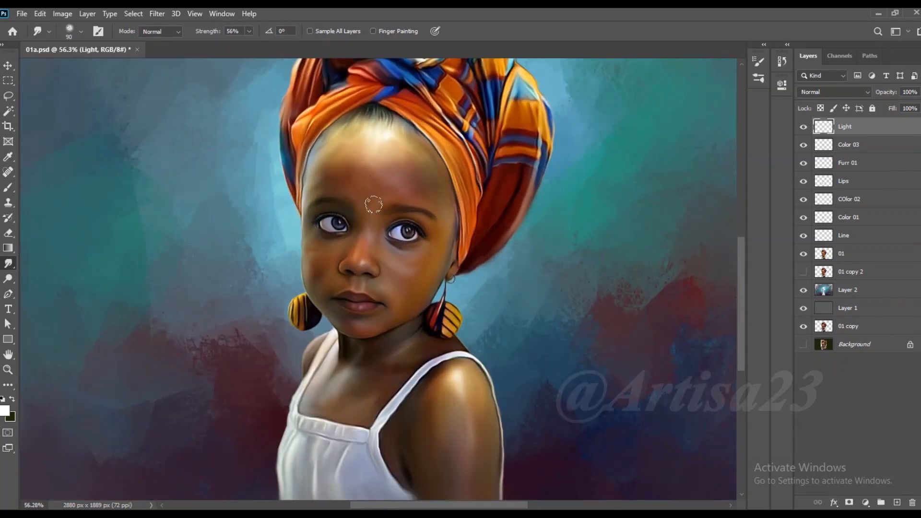
- Save the document 01a.psd, switch to the Move tool and review the whole portrait
scroll(391, 196, down, 2)
scroll(471, 237, down, 1)
key(ctrl+s)
scroll(551, 370, down, 1)
key(v)
scroll(501, 159, down, 1)
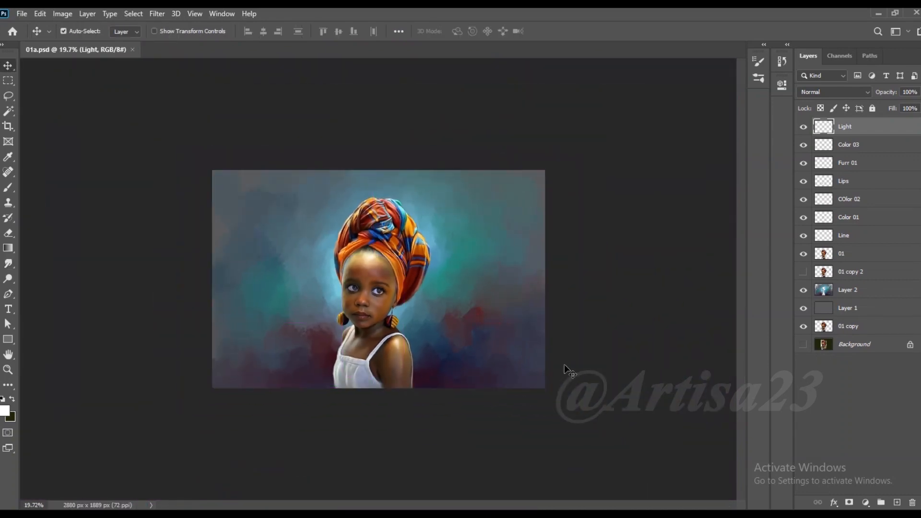
scroll(555, 351, up, 3)
scroll(555, 352, down, 3)
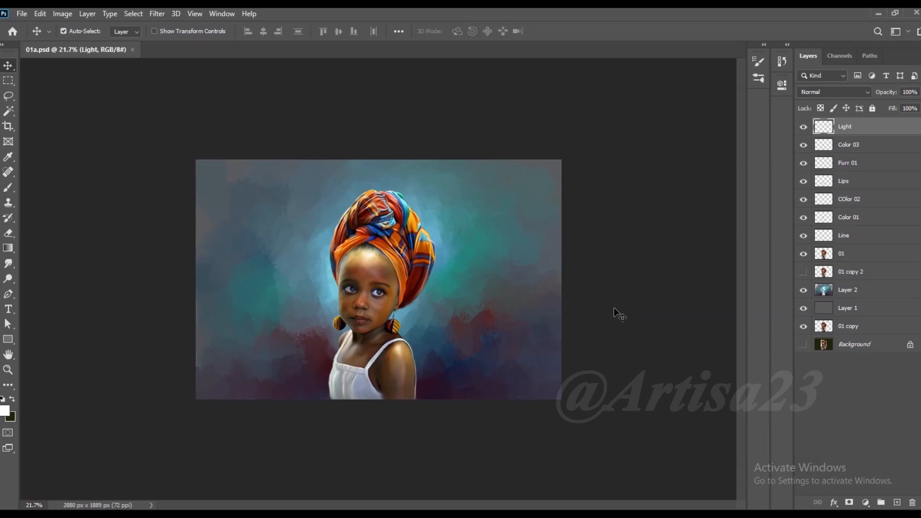